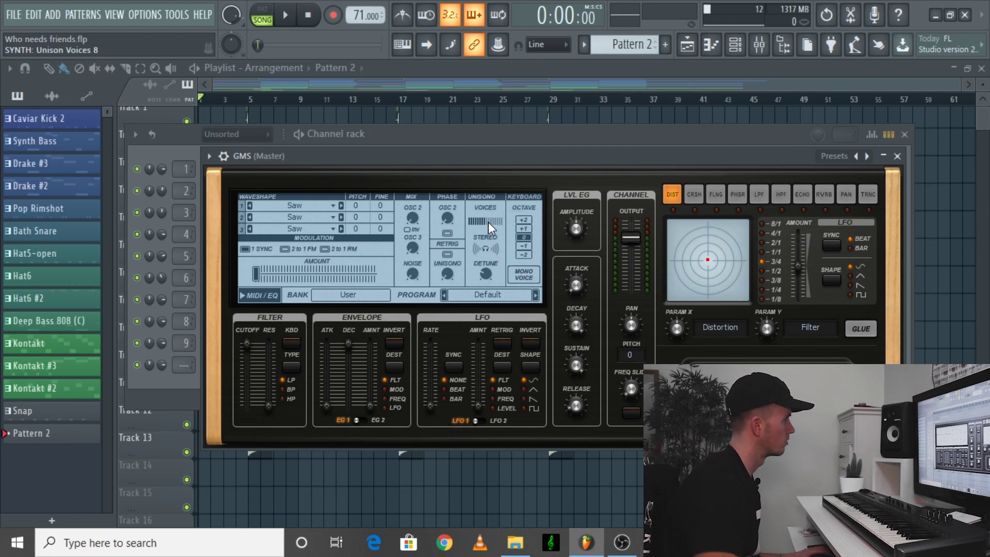
Set the GMS synth's keyboard octave to -2, and shape its filter with a lower cutoff and a higher resonance, both around mid-range
click(489, 246)
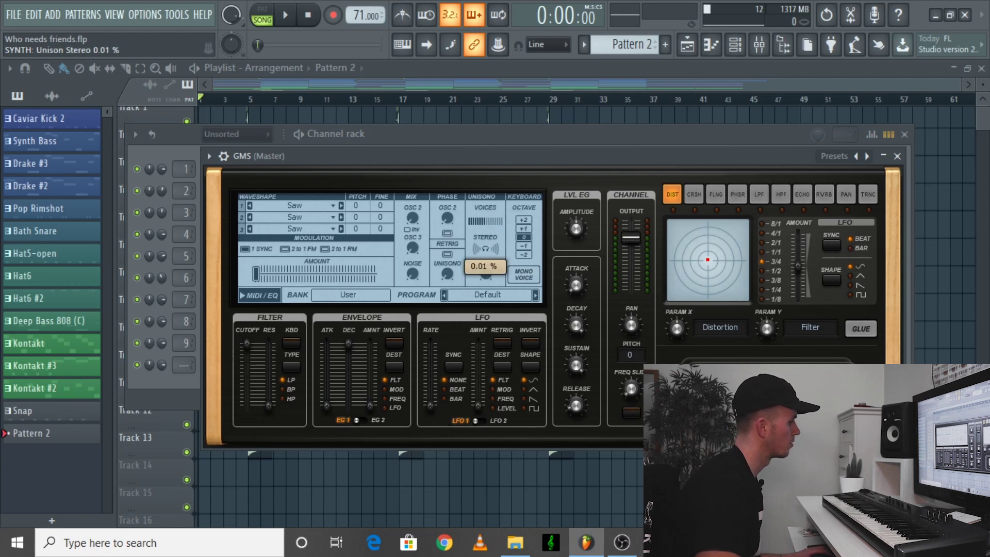
drag(413, 271, 486, 274)
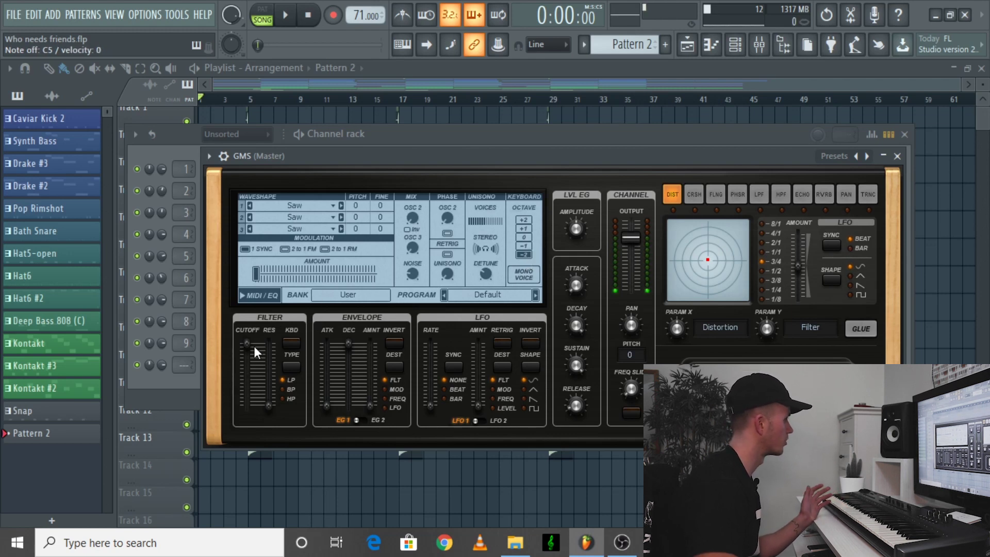
drag(247, 344, 247, 380)
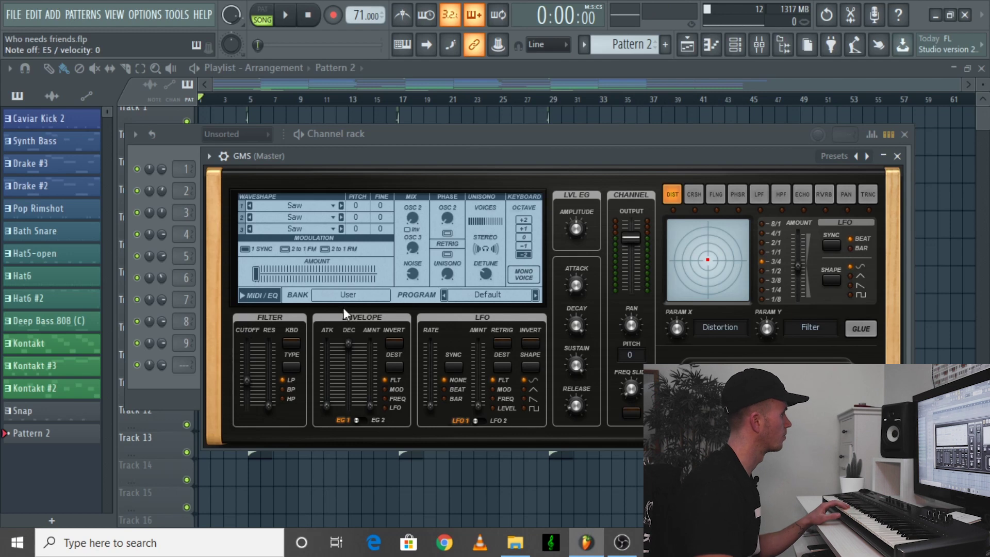
drag(268, 408, 268, 394)
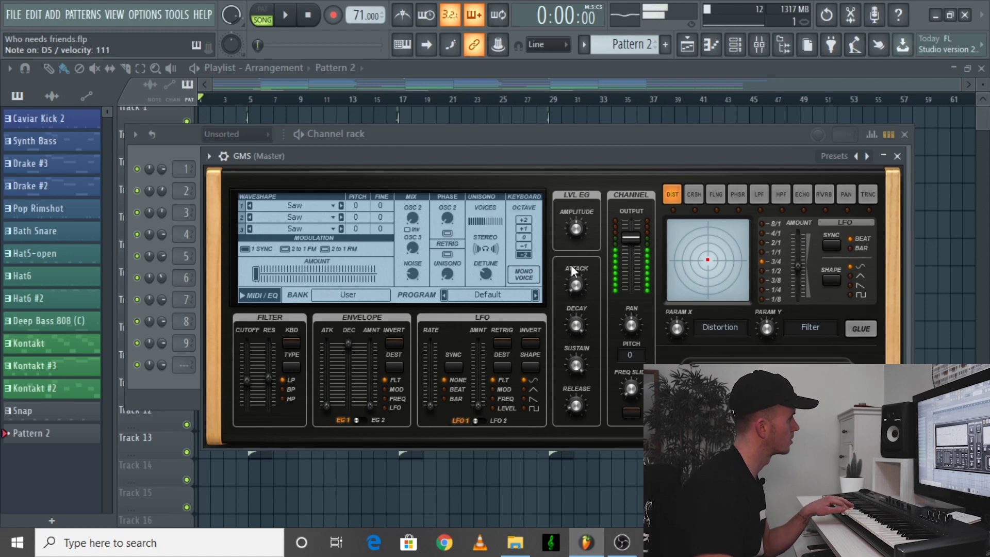
Set the GMS amplitude level to about 6.4 dB
click(576, 230)
drag(577, 230, 576, 227)
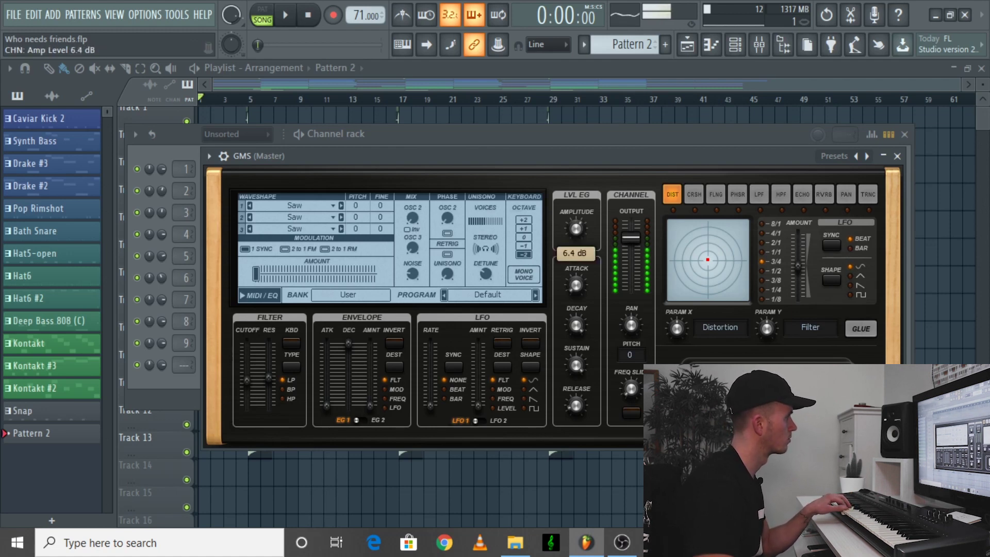
drag(576, 231, 576, 231)
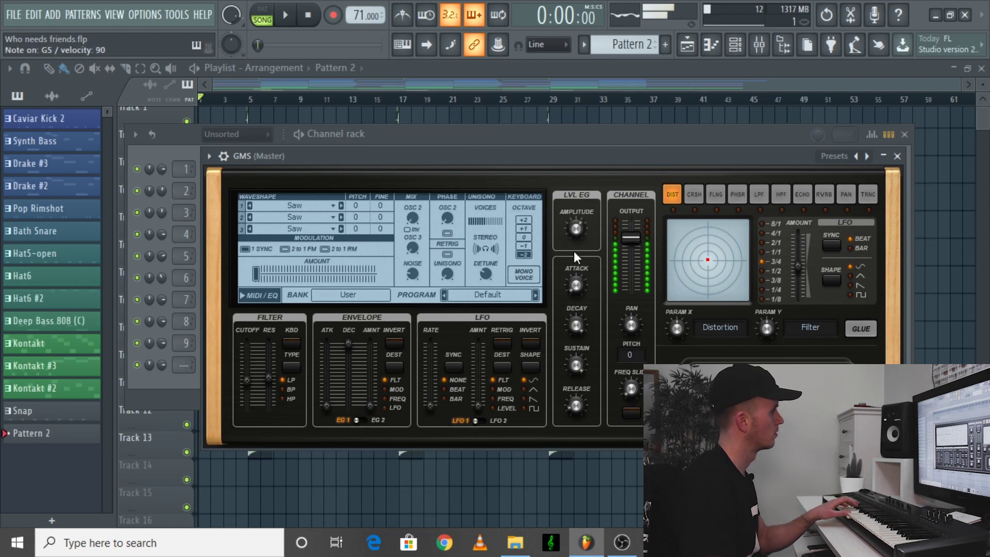
Enable Porta and Mono in the GMS channel's polyphony settings, with a raised slide time
click(224, 157)
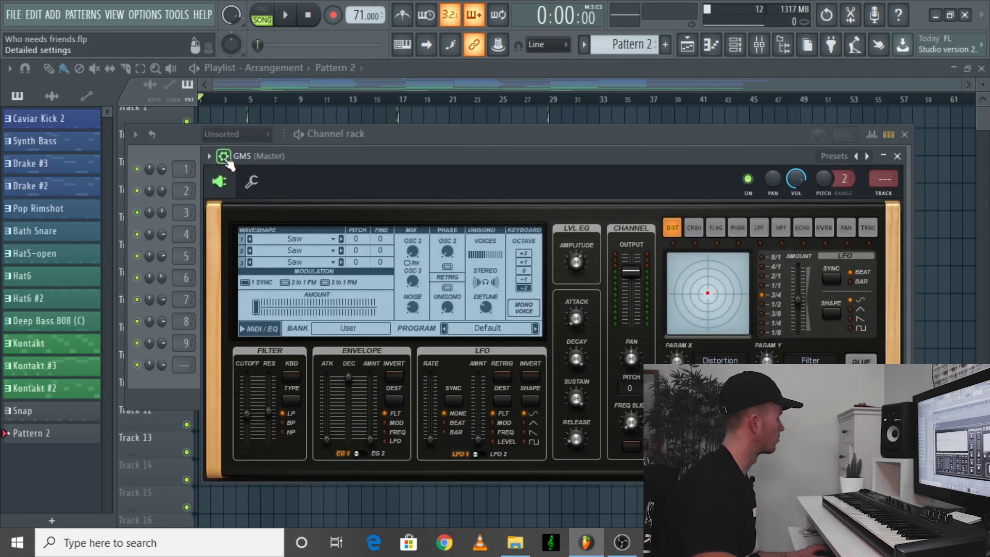
click(252, 183)
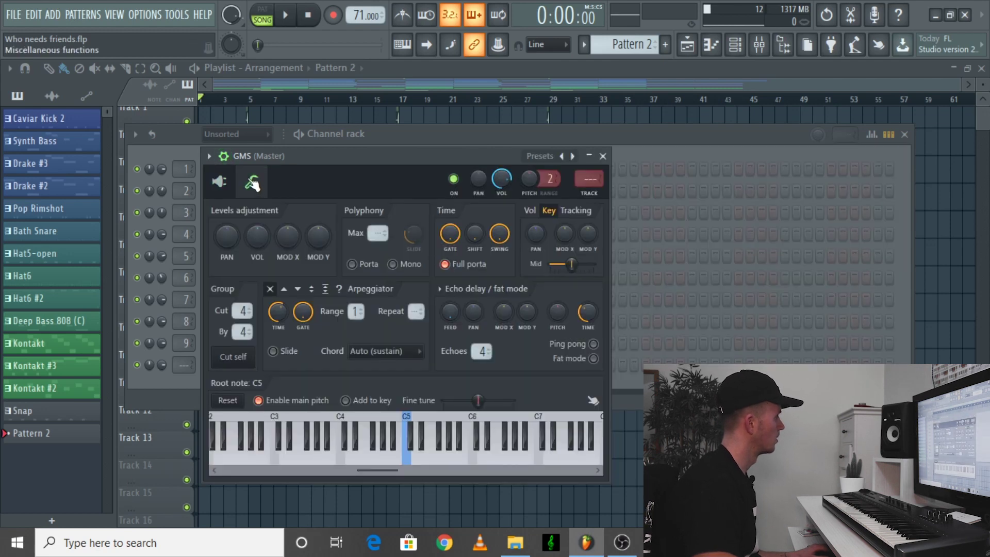
click(363, 267)
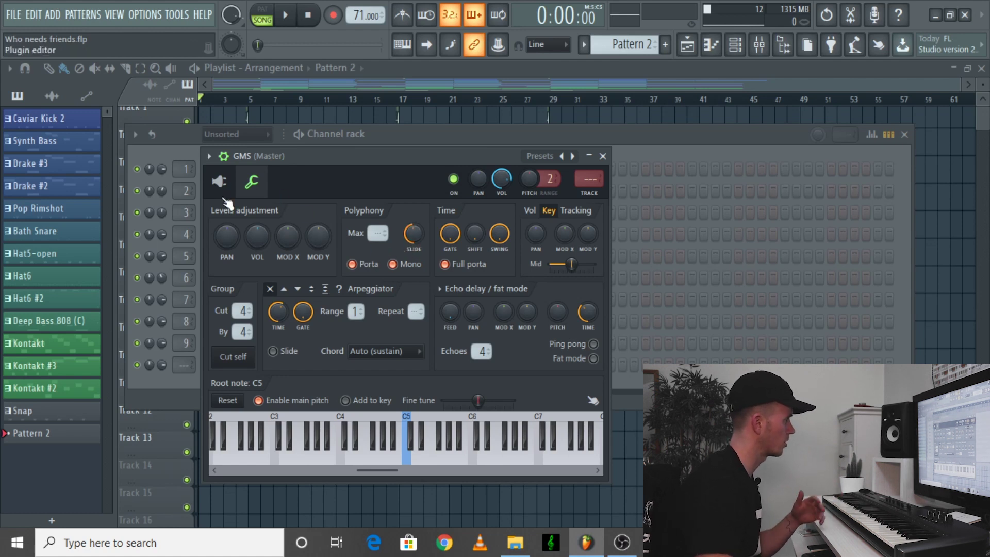
Examine the saved Bryson Tiller and Drake preset files in the GMS presets folder in File Explorer, and return to the synth
click(602, 156)
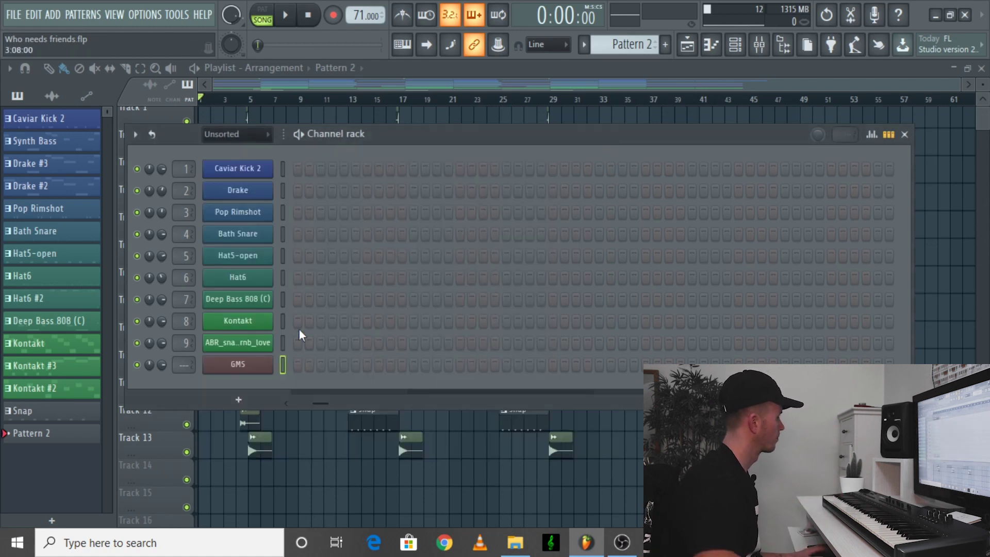
click(251, 365)
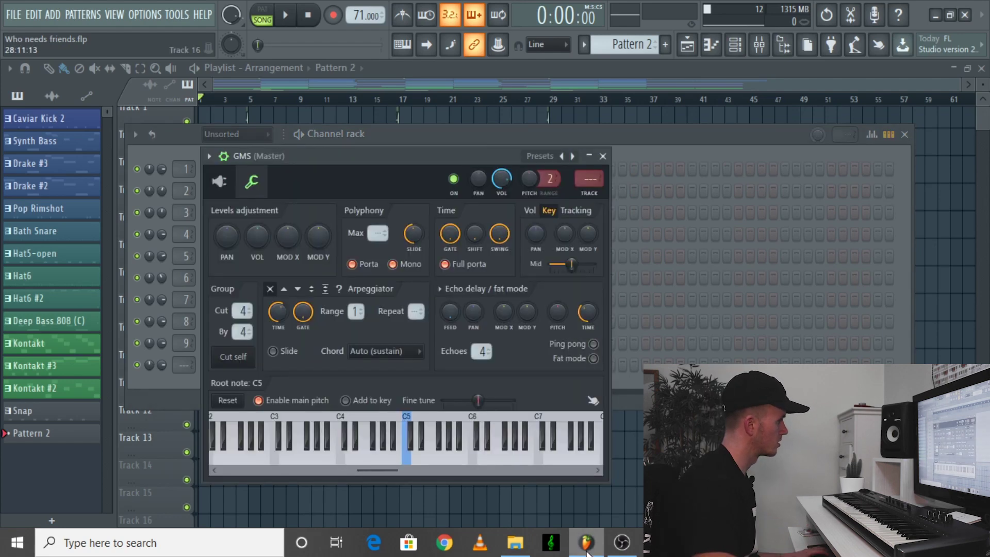
click(519, 550)
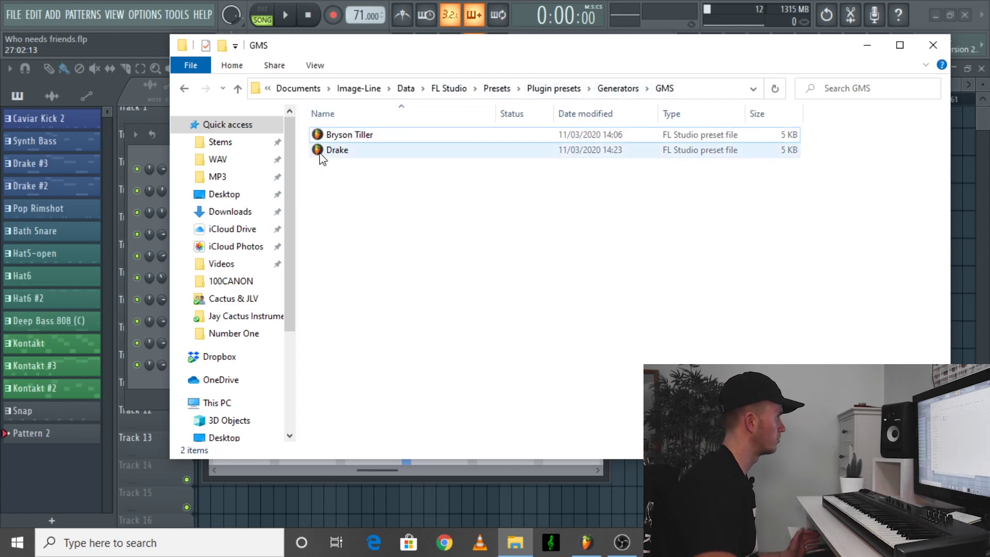
click(874, 44)
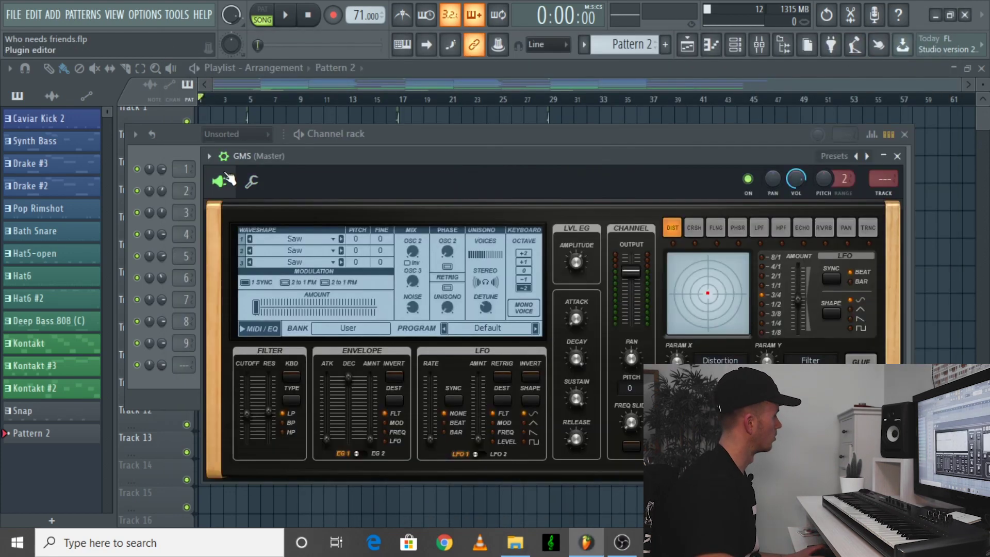
Browse the GMS presets, apply the Drake preset to the synth, and close the plugin window
click(209, 156)
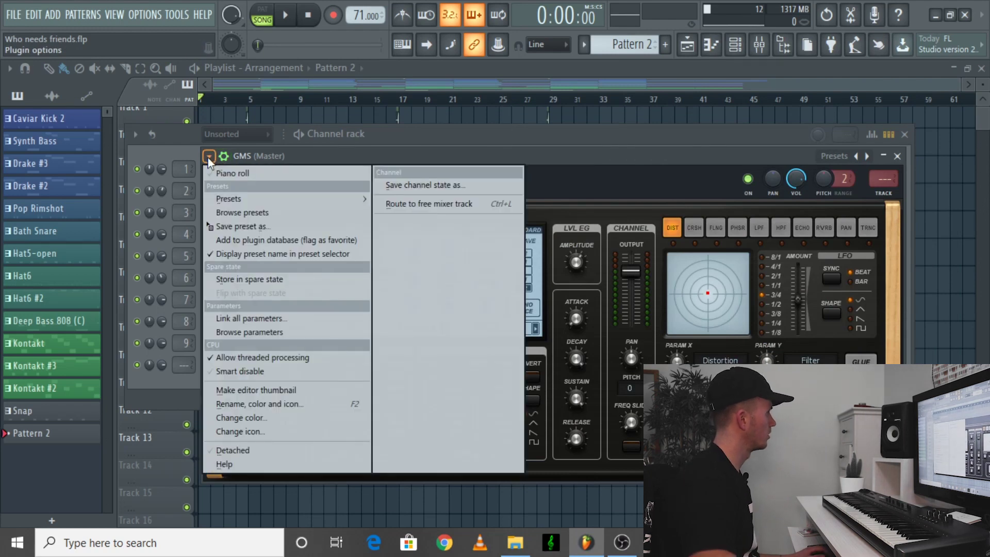
click(238, 212)
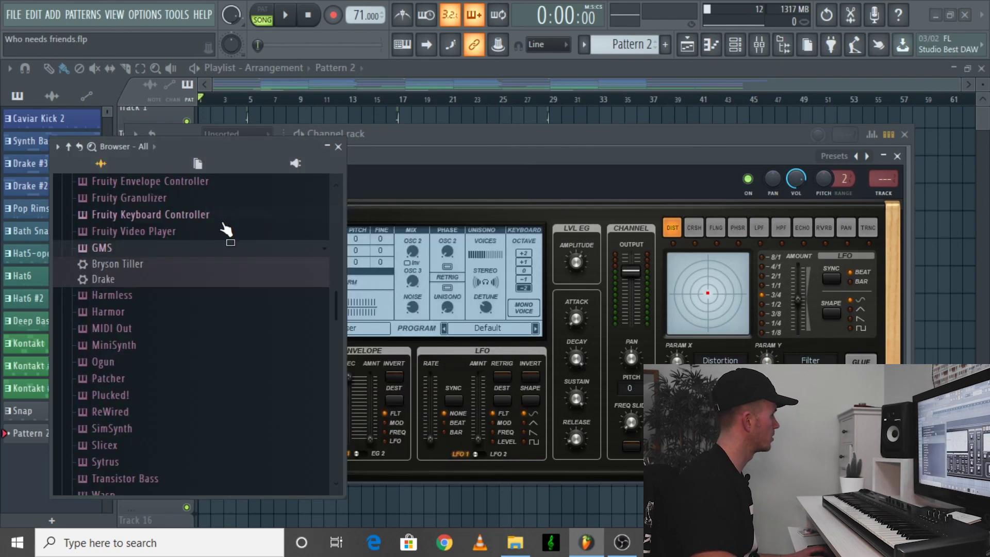
drag(105, 285, 366, 286)
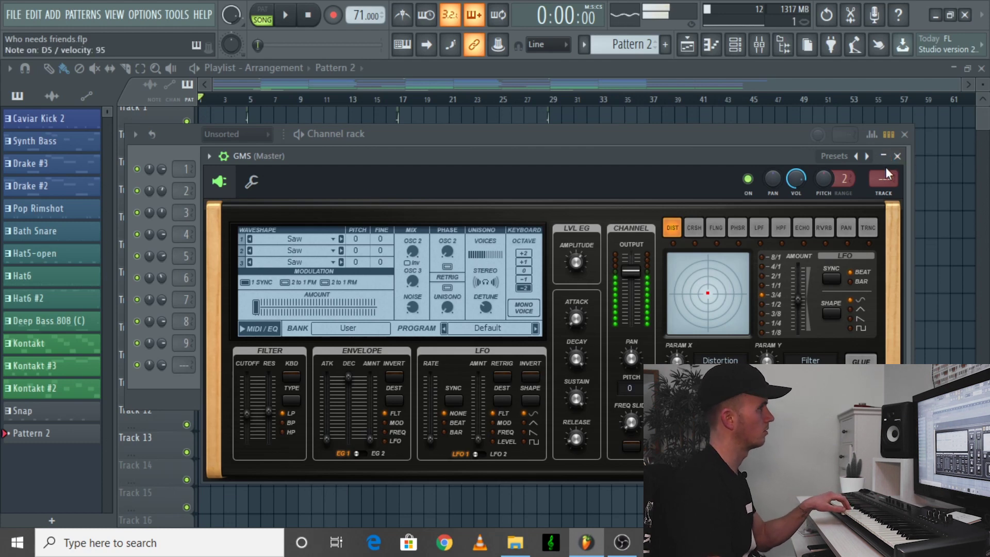
click(897, 156)
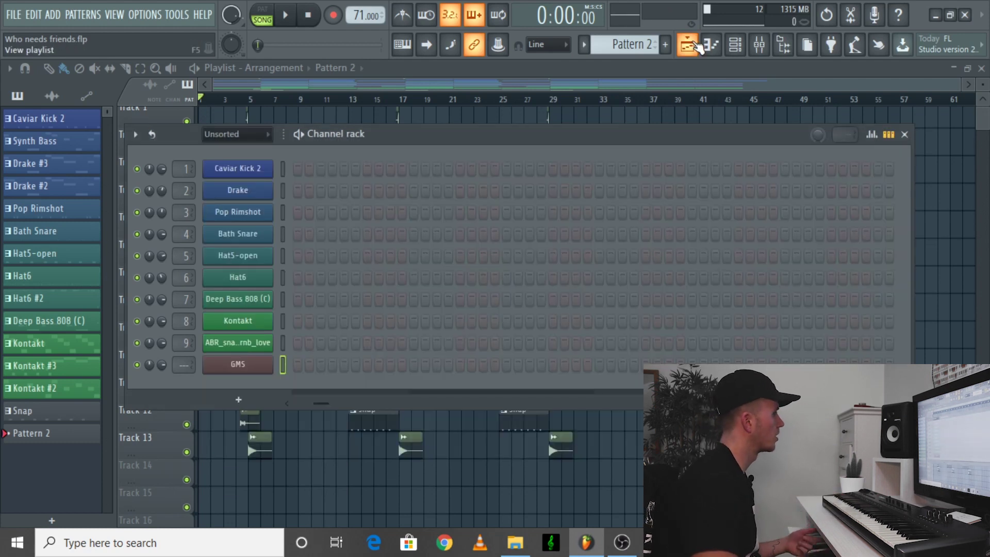
Examine the first Synth Bass clip's notes in the piano roll, and listen to Track 3 soloed in the playlist
click(700, 48)
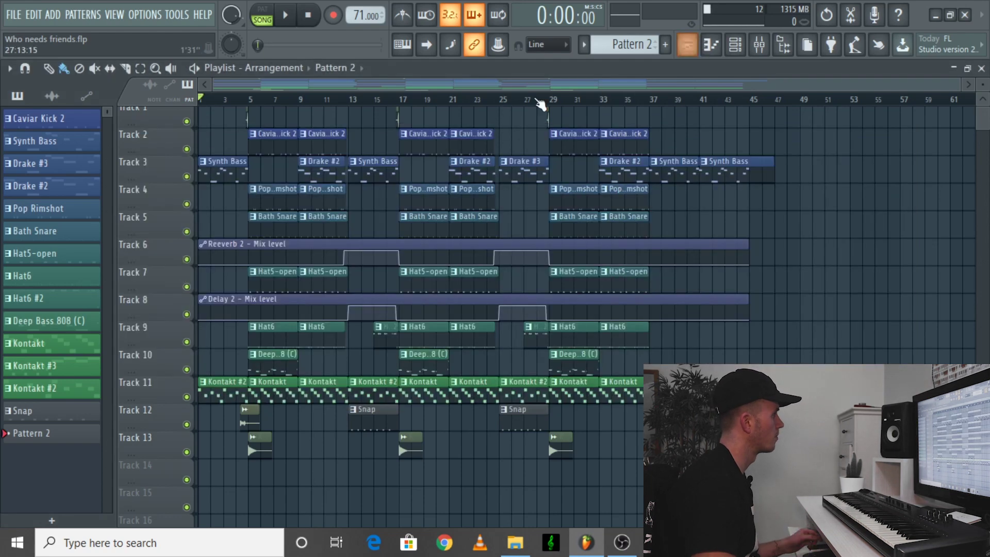
scroll(214, 111, up, 1)
double_click(211, 167)
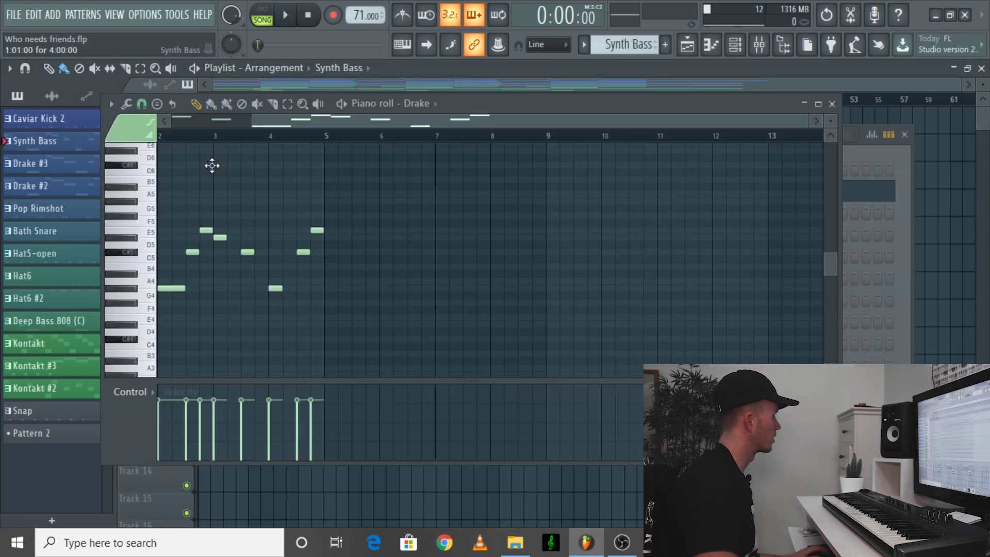
key(F7)
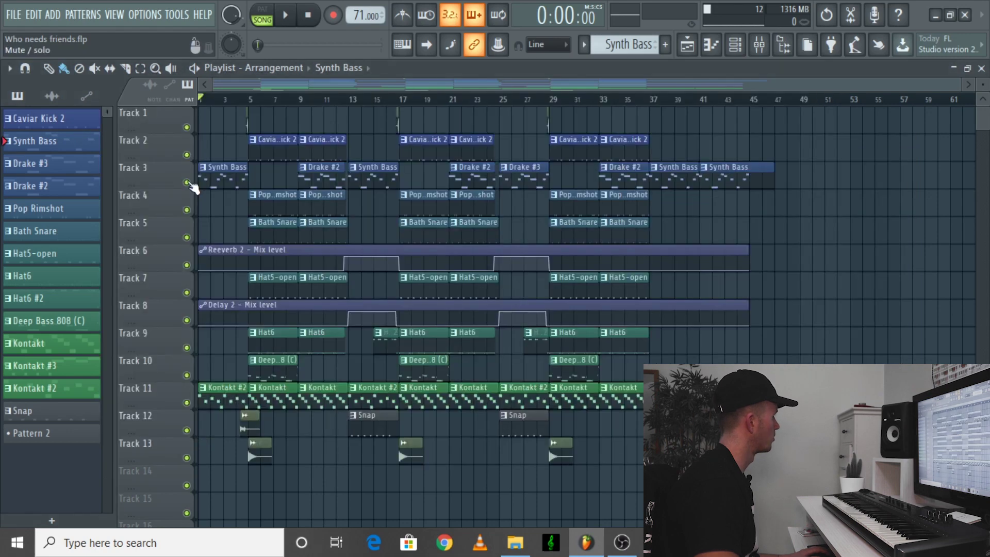
key(space)
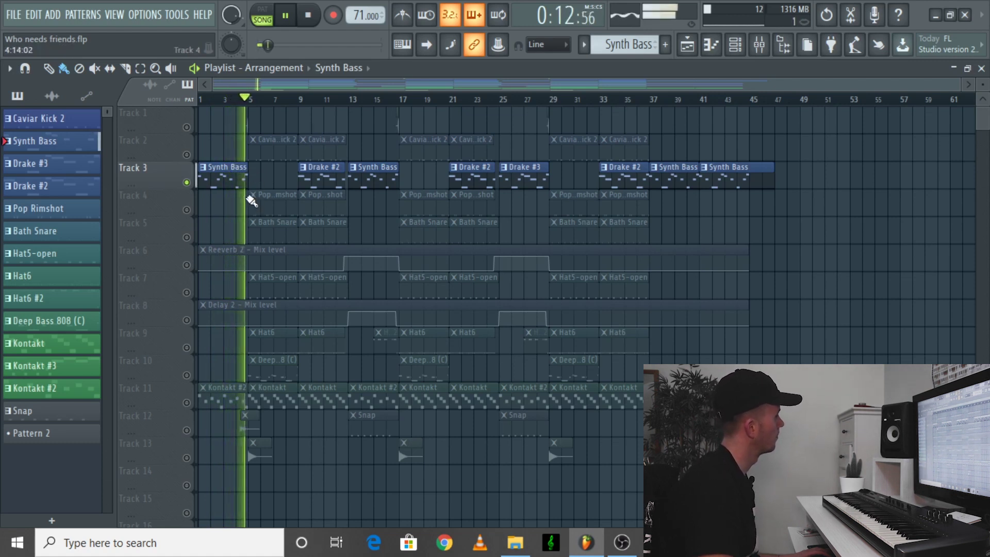
key(space)
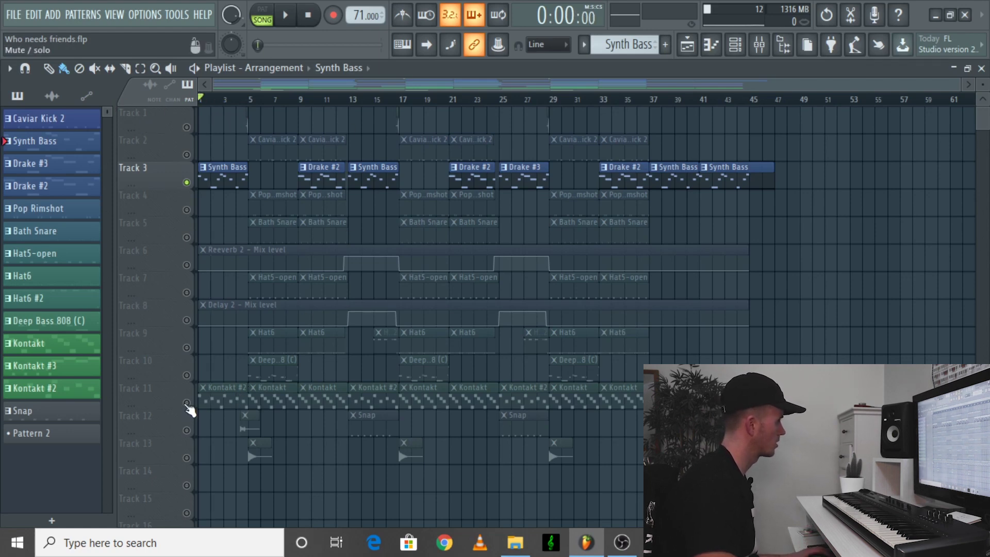
Unmute Track 11, and audition the Cycles patch of the Exhale instrument loaded in the Kontakt channel
right_click(186, 404)
click(737, 47)
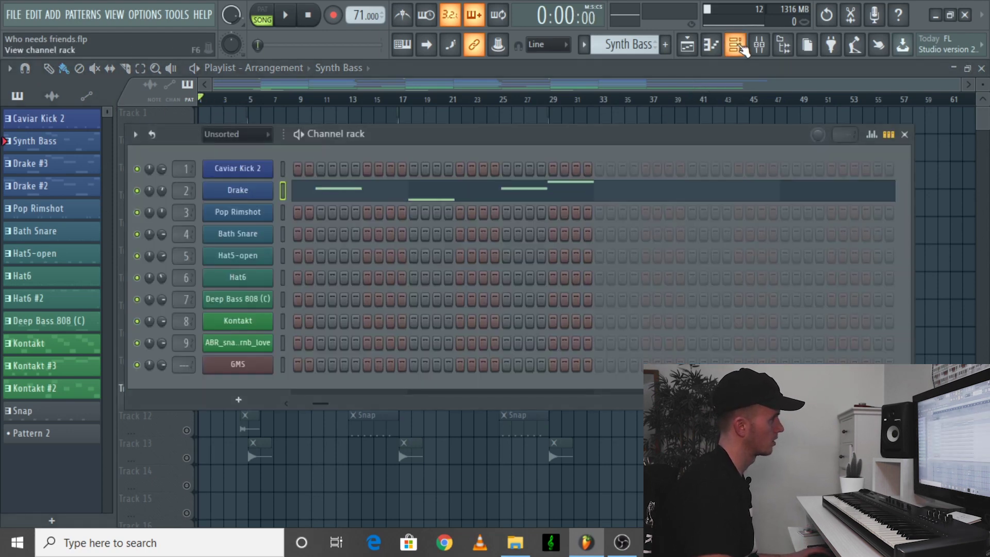
click(243, 321)
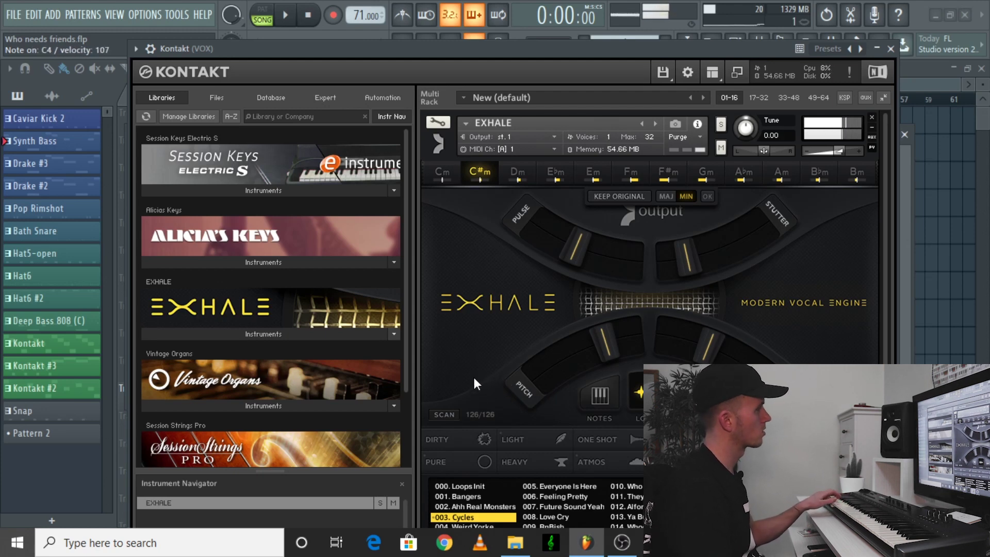
click(891, 49)
click(904, 134)
Play the arrangement with Tracks 3 and 11 together, and solo Track 11 during playback
click(197, 182)
key(space)
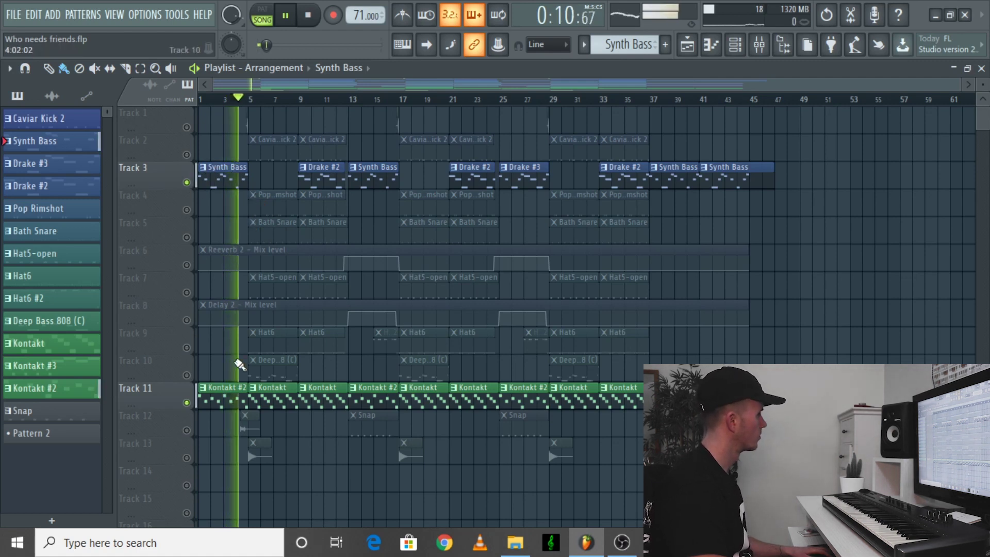
right_click(188, 403)
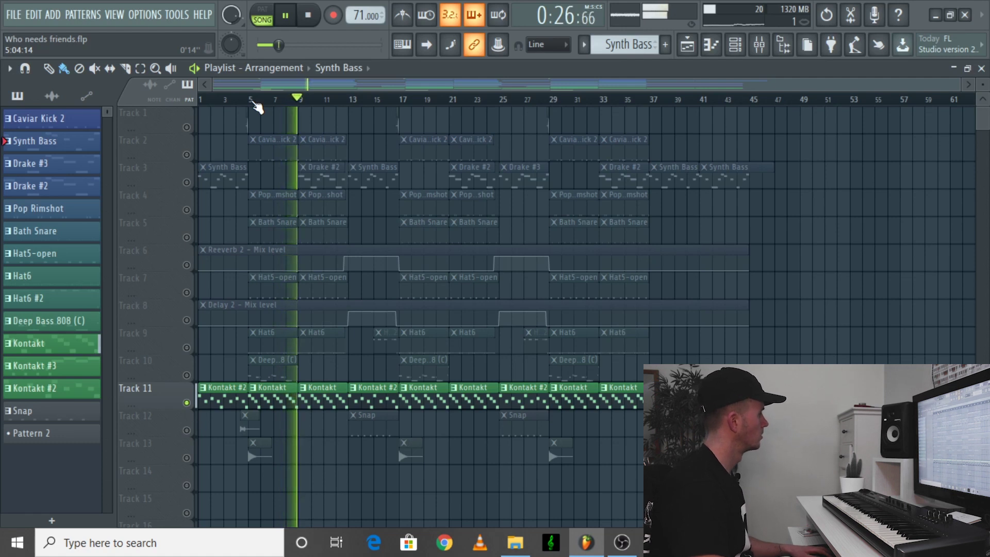
key(space)
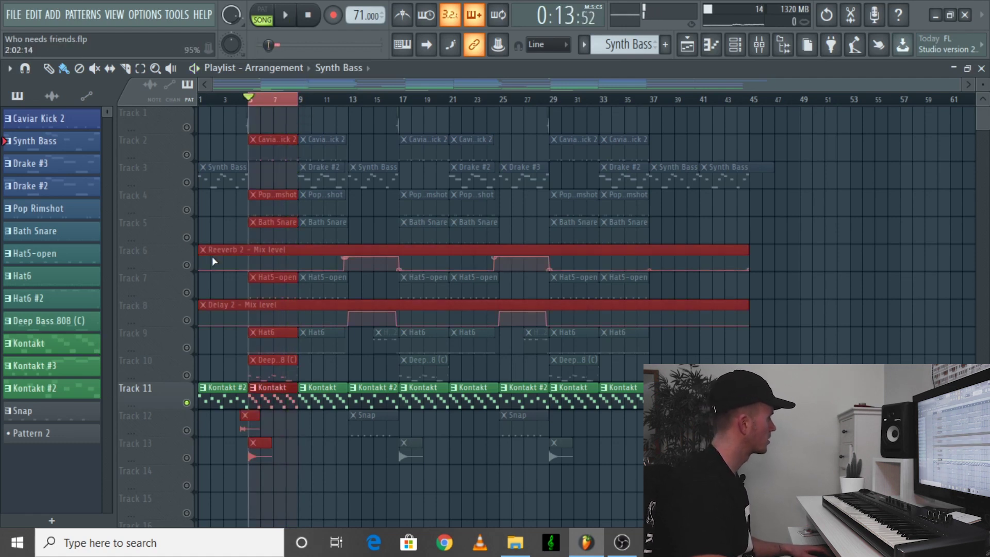
Unmute Tracks 5, 6 and 8, and play the selected bars 5 to 9
click(187, 237)
key(space)
click(186, 265)
click(186, 319)
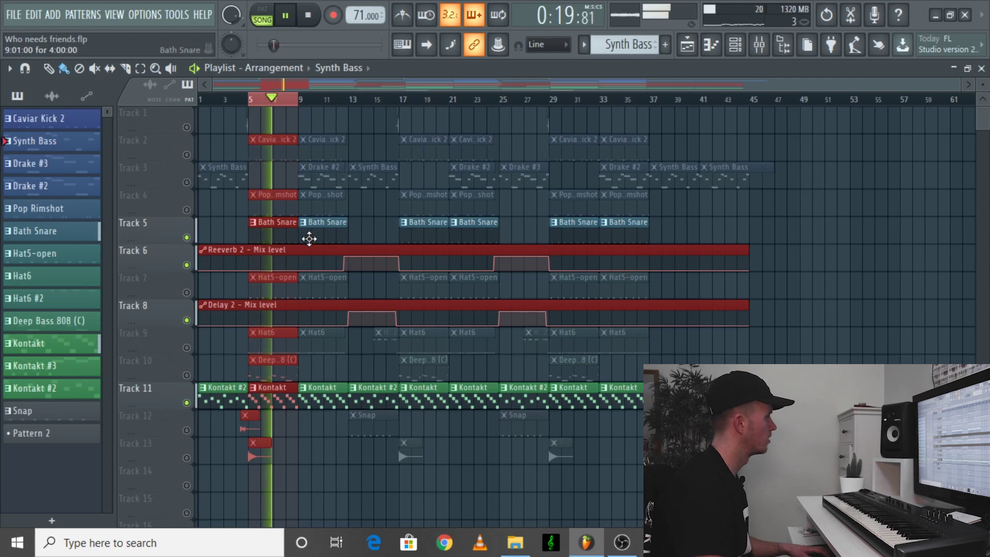
Examine the Bath Snare clip's notes in the piano roll during playback, and return to the playlist
double_click(285, 220)
drag(426, 122, 213, 121)
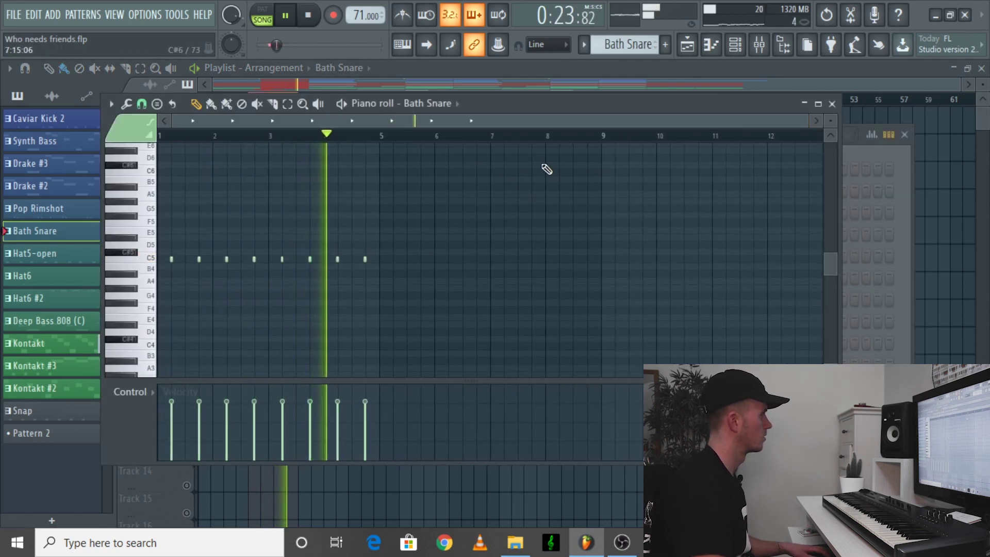
click(687, 47)
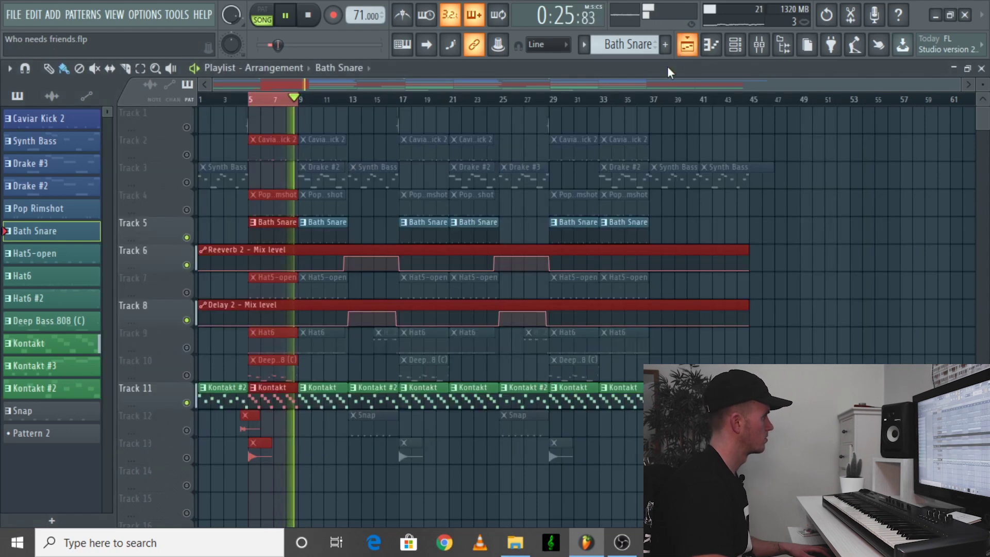
key(space)
Unmute Track 2, and open its Caviar Kick 2 clip in the piano roll with the loop playing
click(187, 155)
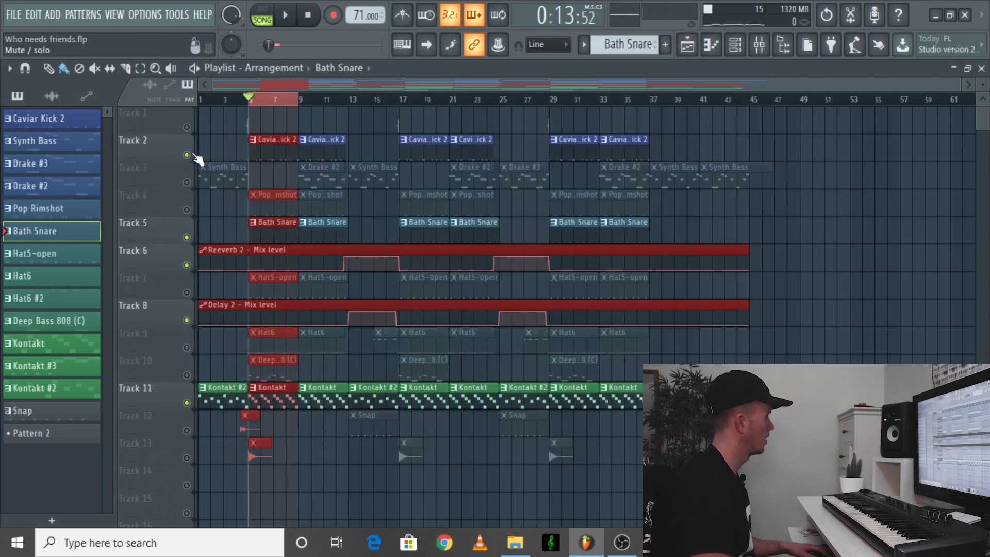
double_click(289, 142)
key(space)
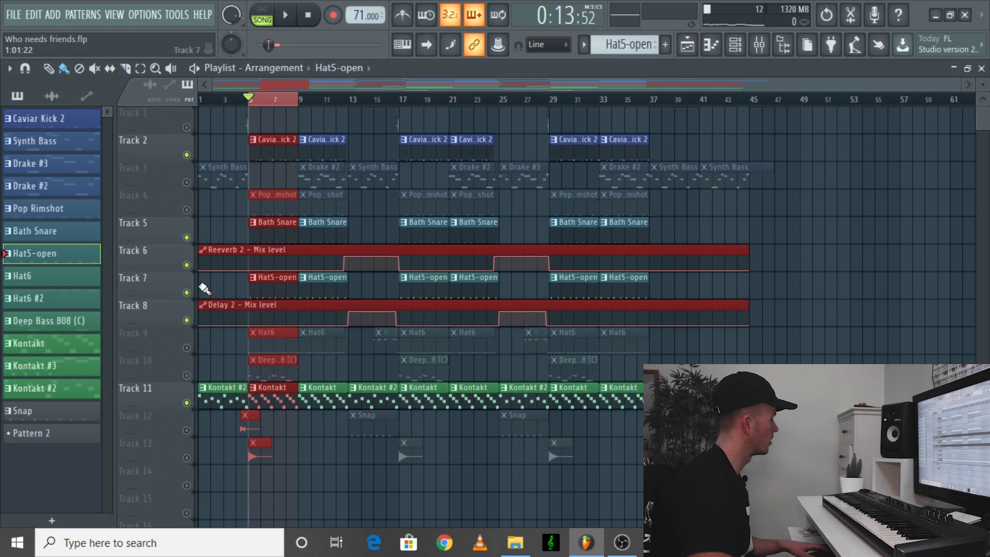
Examine the Hat6 clip's notes and rolls across all four bars in the piano roll during playback
double_click(286, 348)
drag(432, 121, 89, 139)
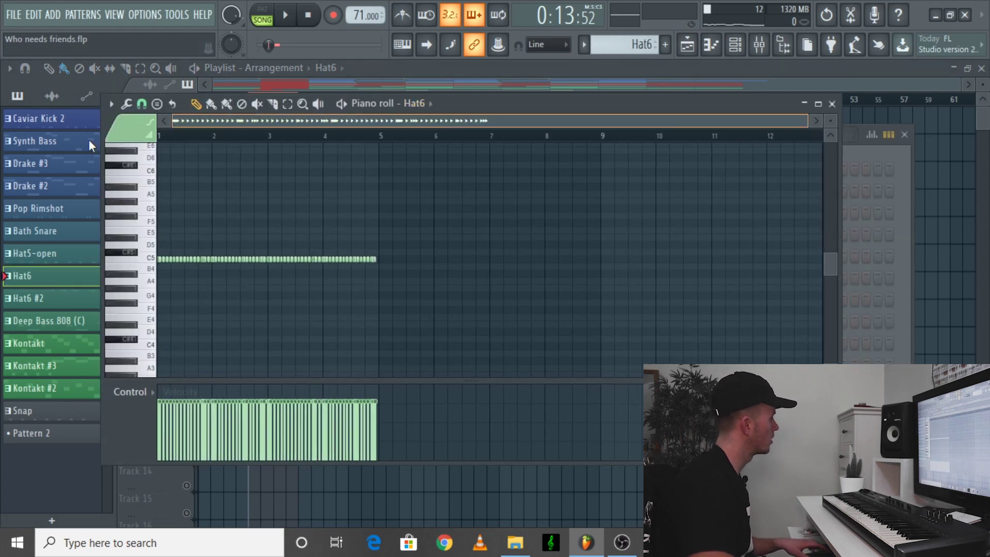
scroll(240, 253, up, 5)
drag(284, 121, 86, 134)
key(space)
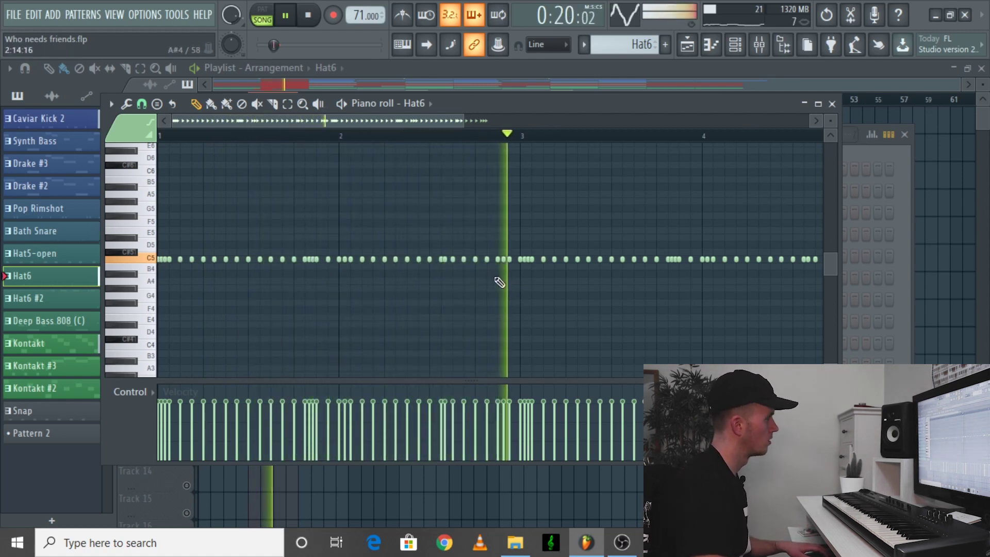
scroll(567, 303, down, 2)
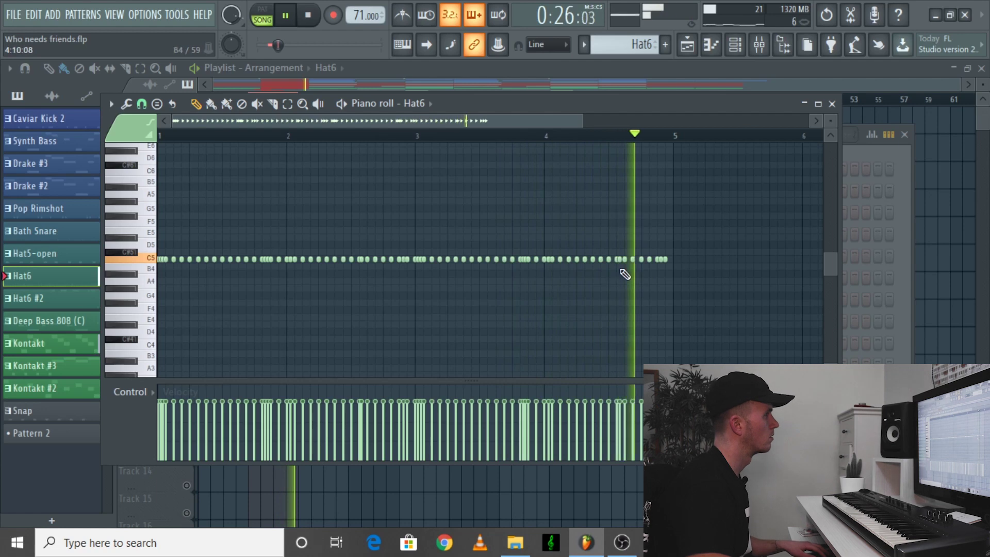
Stop playback and open the Hat5-open clip in the piano roll, showing its notes from bar 1
key(space)
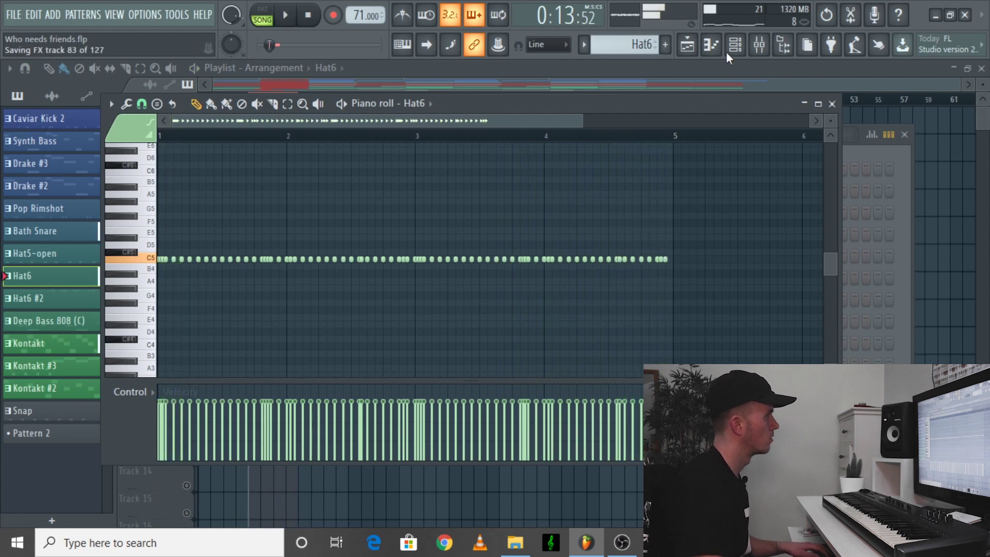
click(739, 49)
click(739, 48)
double_click(270, 278)
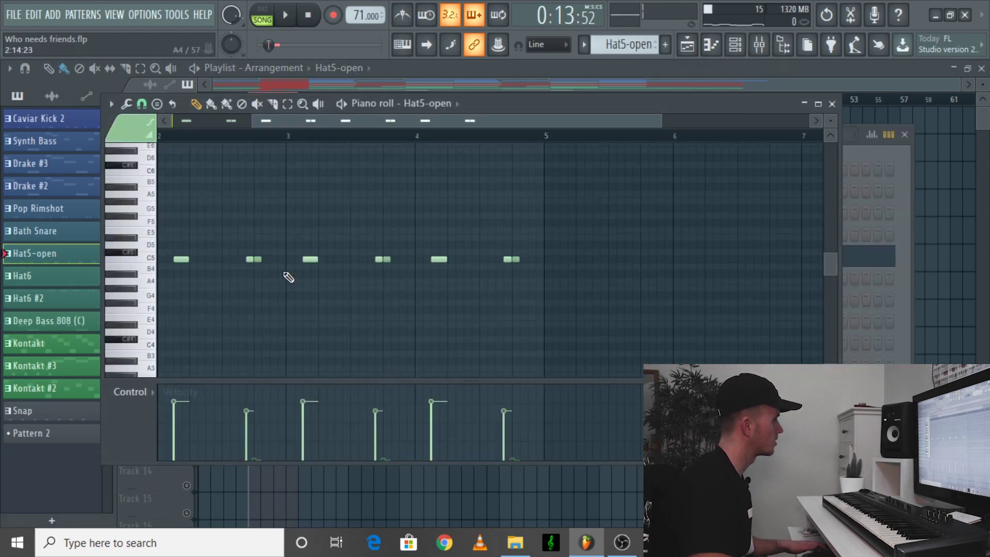
drag(330, 121, 247, 117)
Inspect the cut group in the Hat5-open channel's miscellaneous settings, and close the channel window
key(F6)
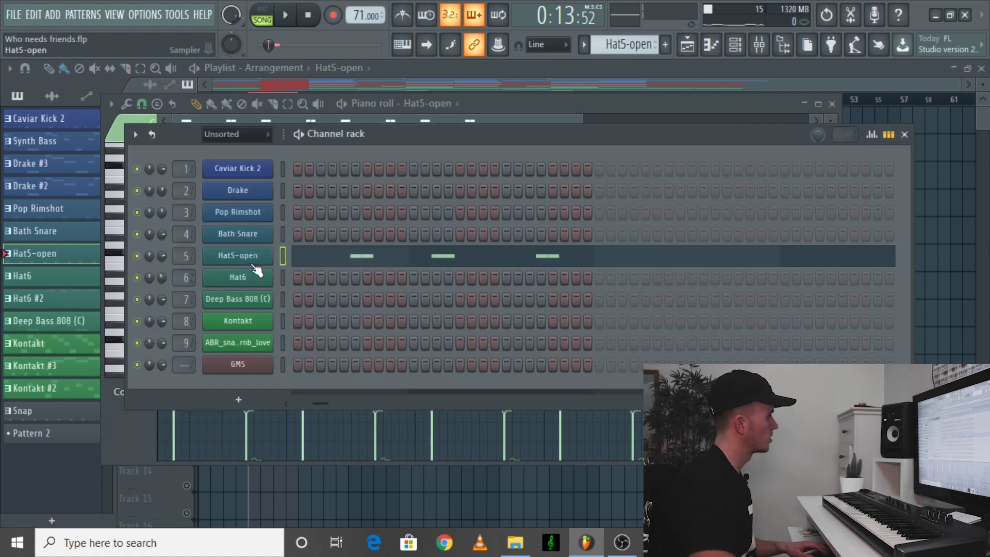
click(252, 260)
click(126, 199)
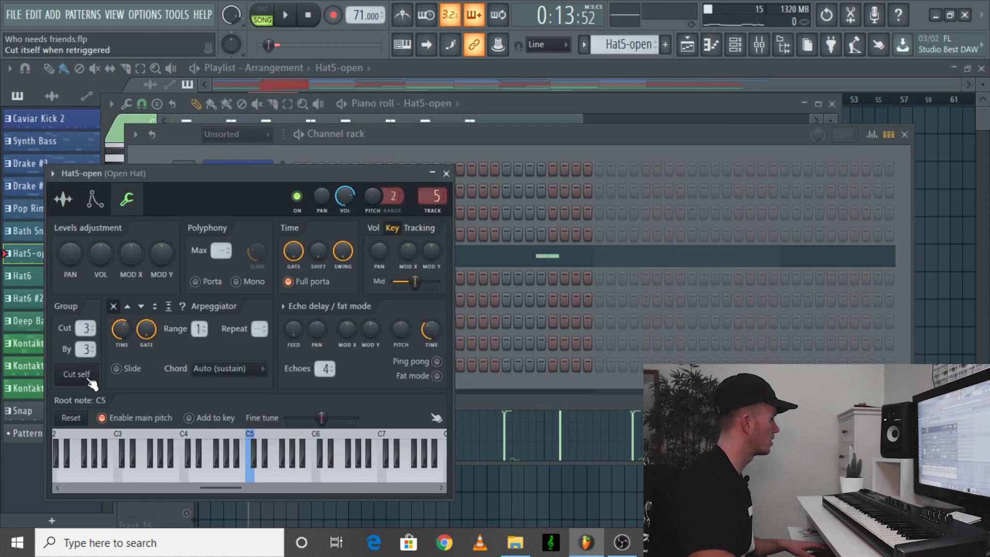
click(446, 174)
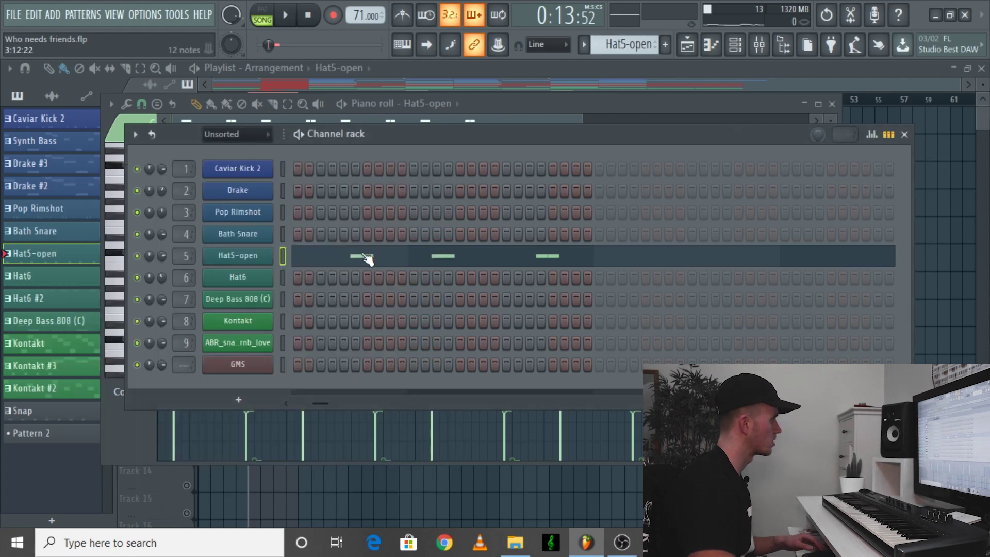
Examine the Hat5-open notes and their velocities in the piano roll, listen to the loop, and return to the playlist
click(367, 257)
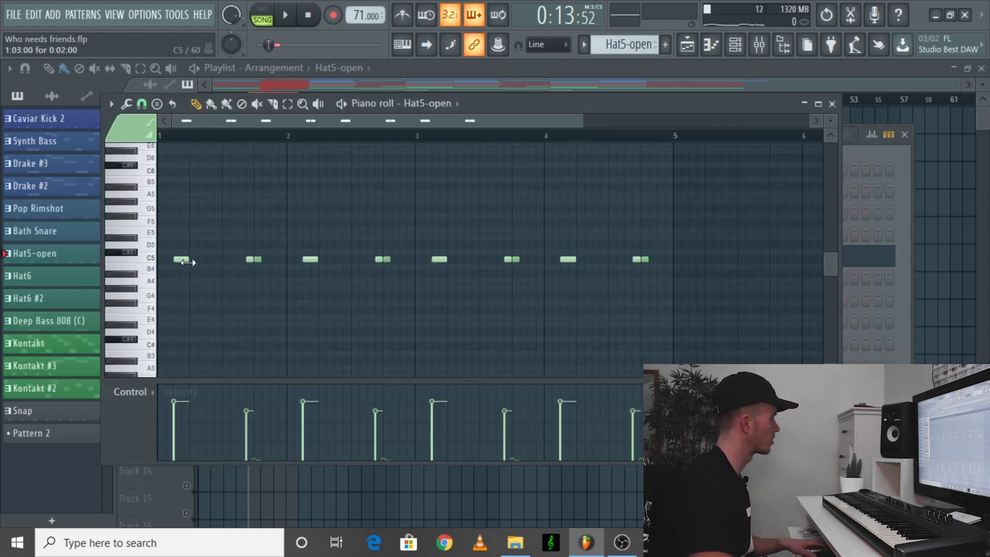
key(space)
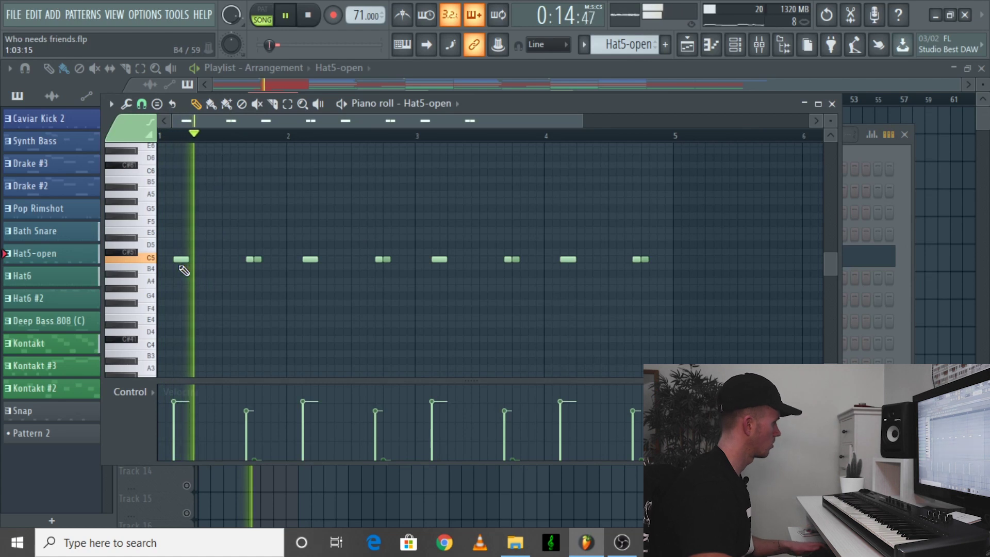
key(space)
scroll(254, 262, up, 3)
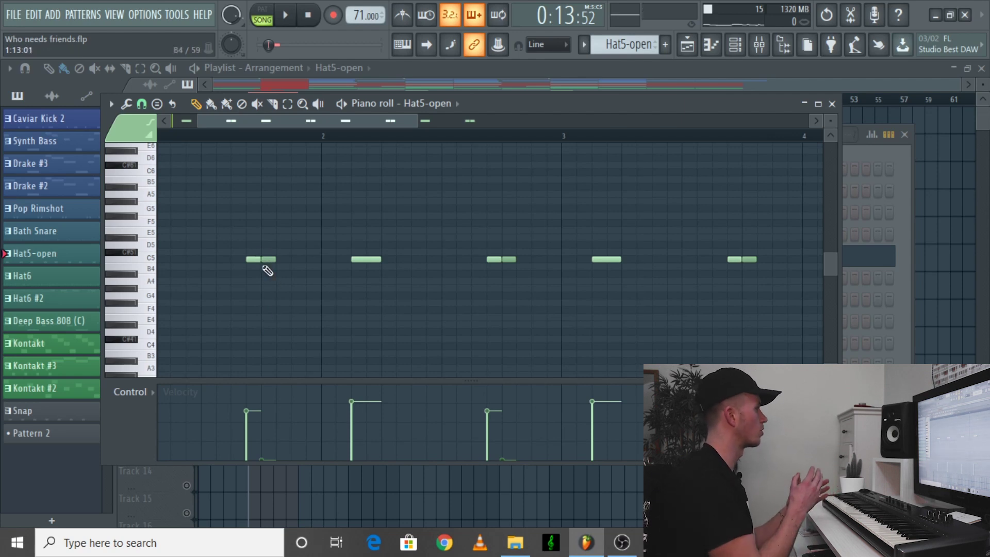
scroll(250, 310, down, 4)
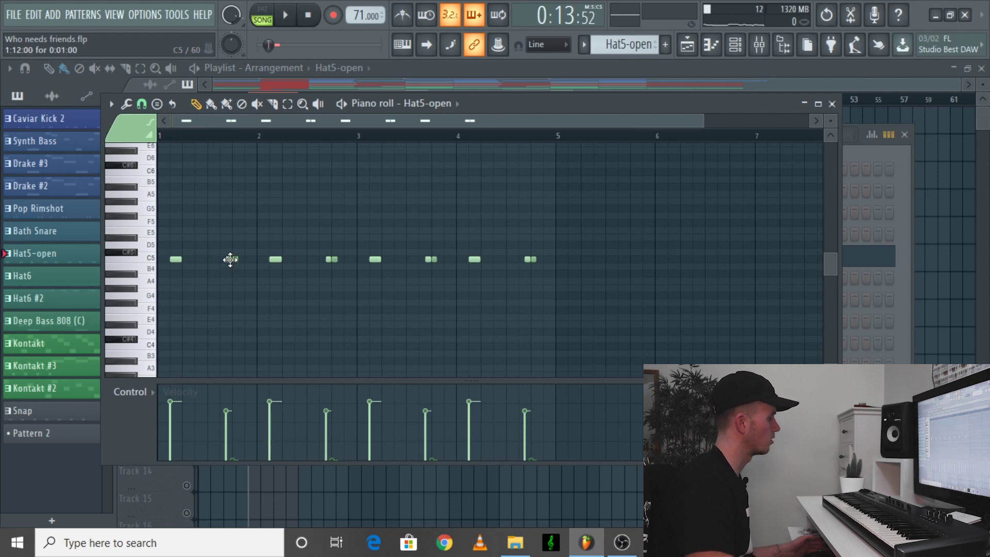
key(space)
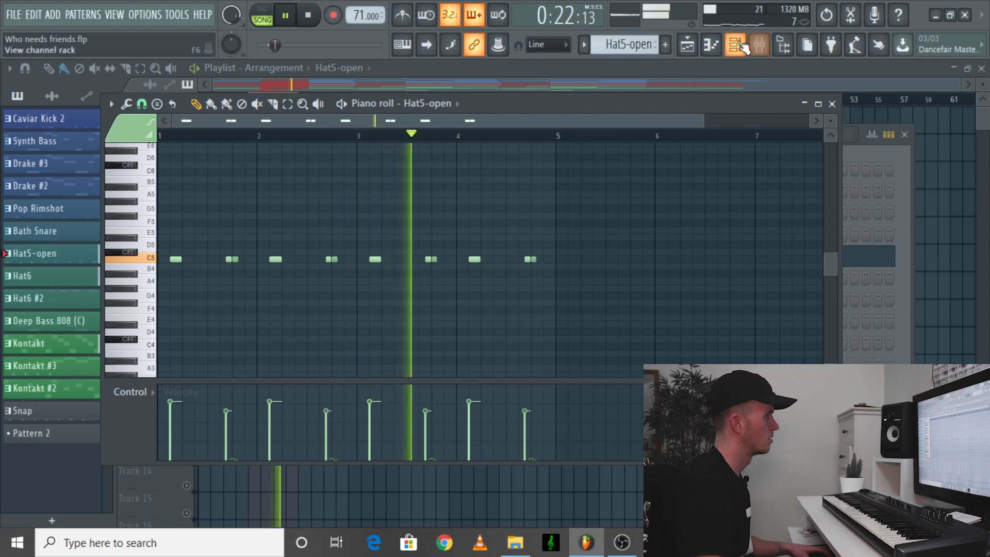
click(687, 45)
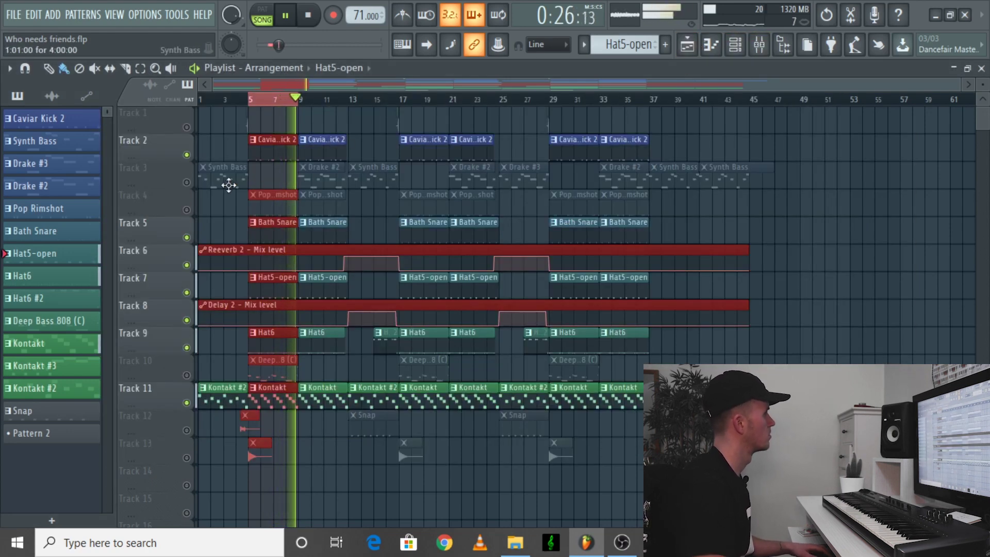
Unmute Track 10 and play the loop with its Deep Bass 808 (C) clip open in the piano roll
key(space)
double_click(271, 359)
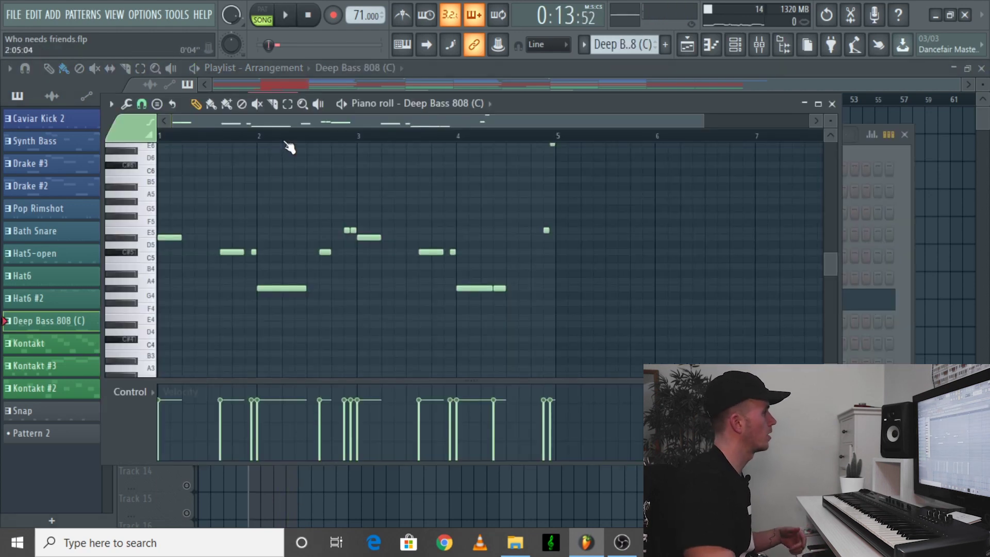
scroll(382, 222, up, 3)
scroll(515, 220, down, 1)
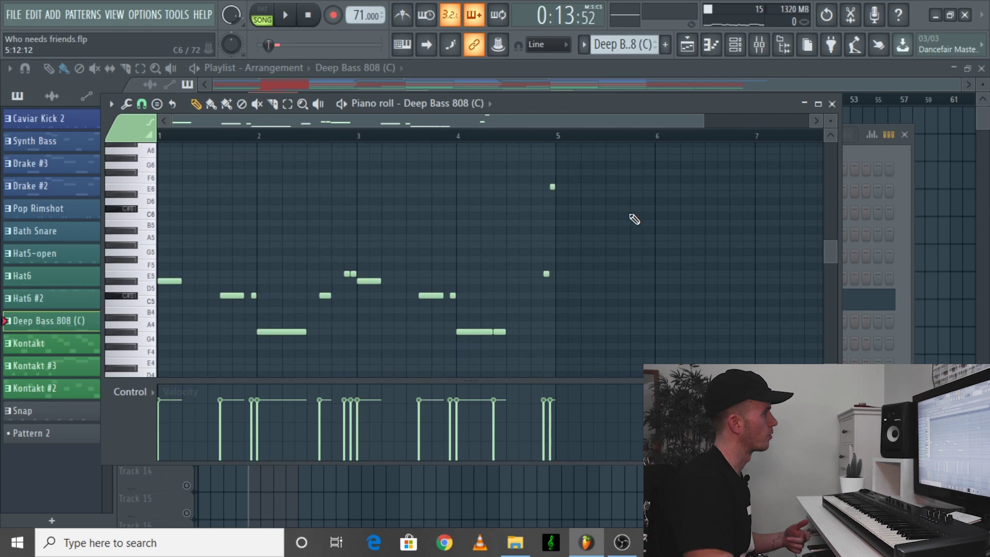
key(space)
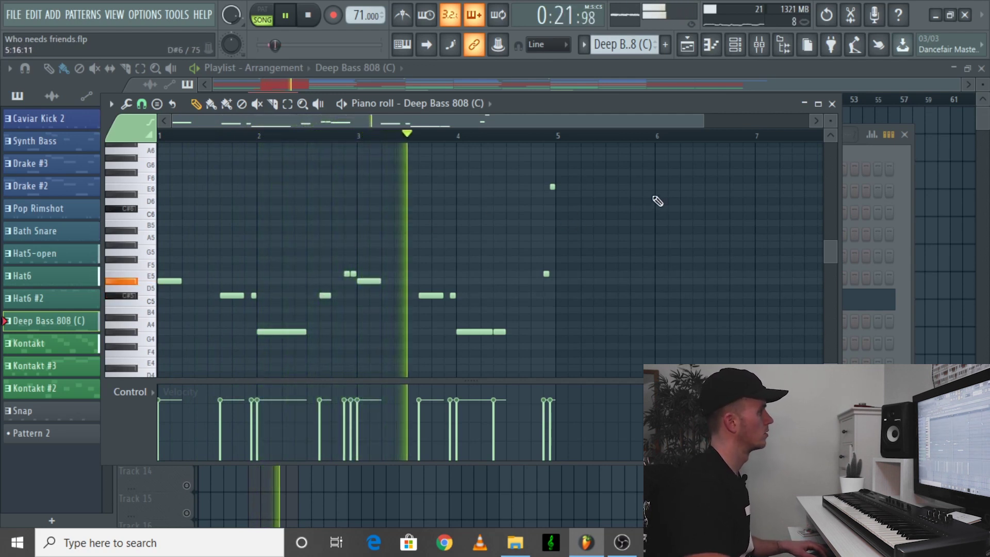
Stop the loop and inspect the Deep Bass 808 (C) channel's cut group and its Cut itself option
click(665, 44)
click(697, 61)
click(735, 44)
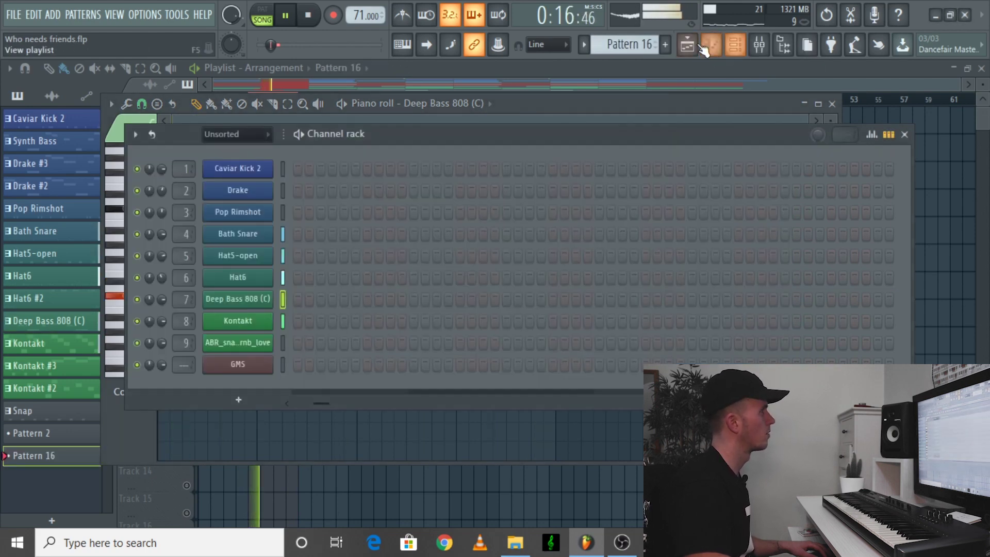
click(687, 44)
key(space)
click(735, 44)
click(238, 299)
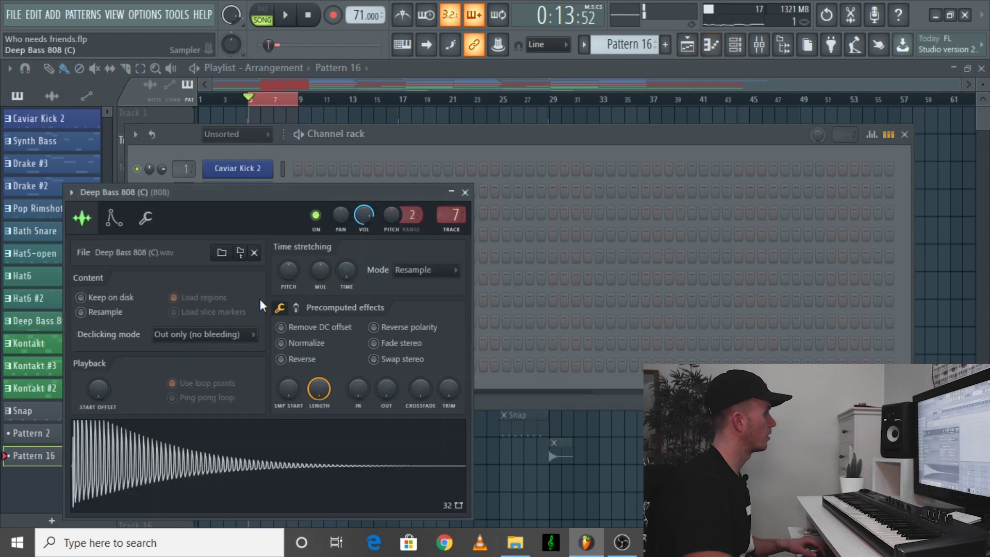
click(147, 219)
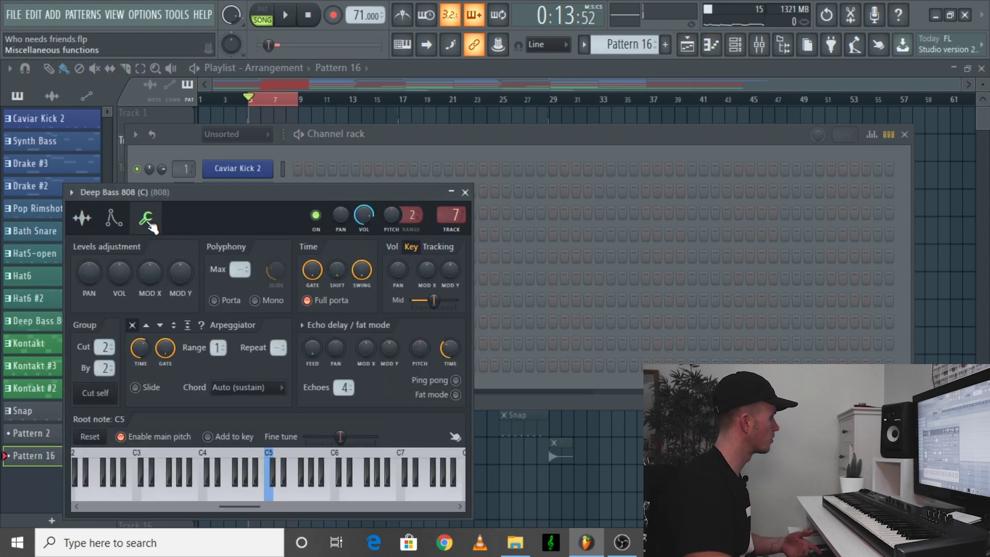
click(465, 193)
right_click(259, 299)
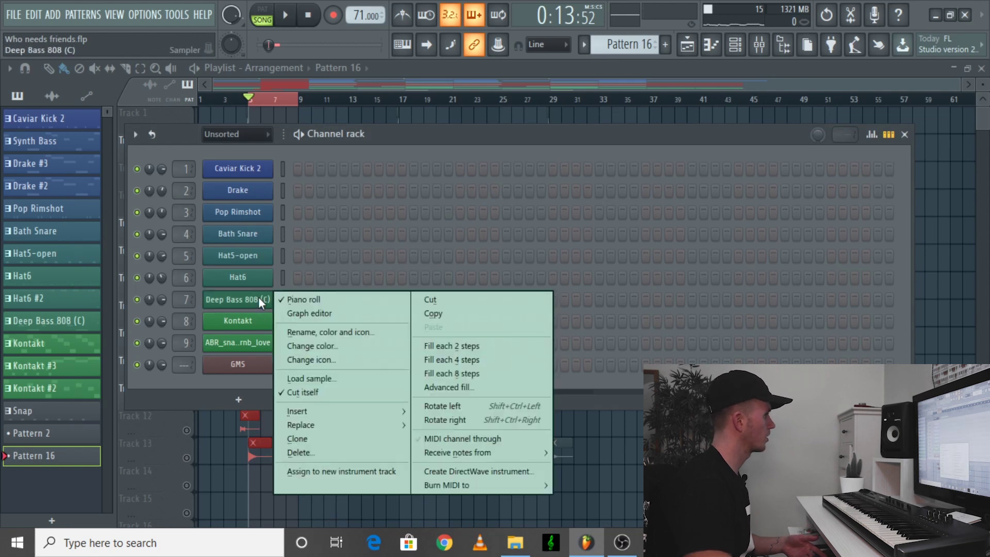
click(549, 172)
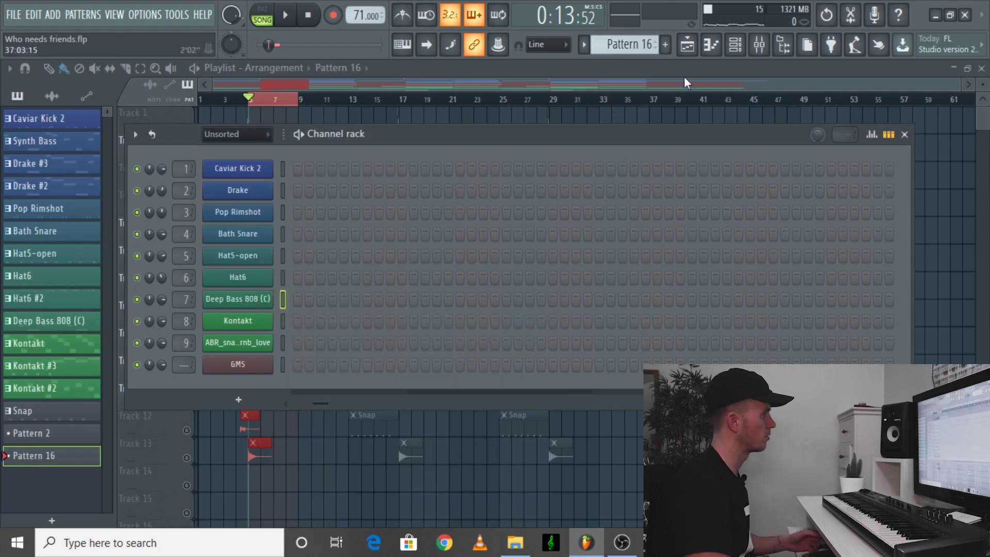
Unmute Track 4 and listen to the loop with its Pop Rimshot clip open in the piano roll, and return to the playlist
click(706, 45)
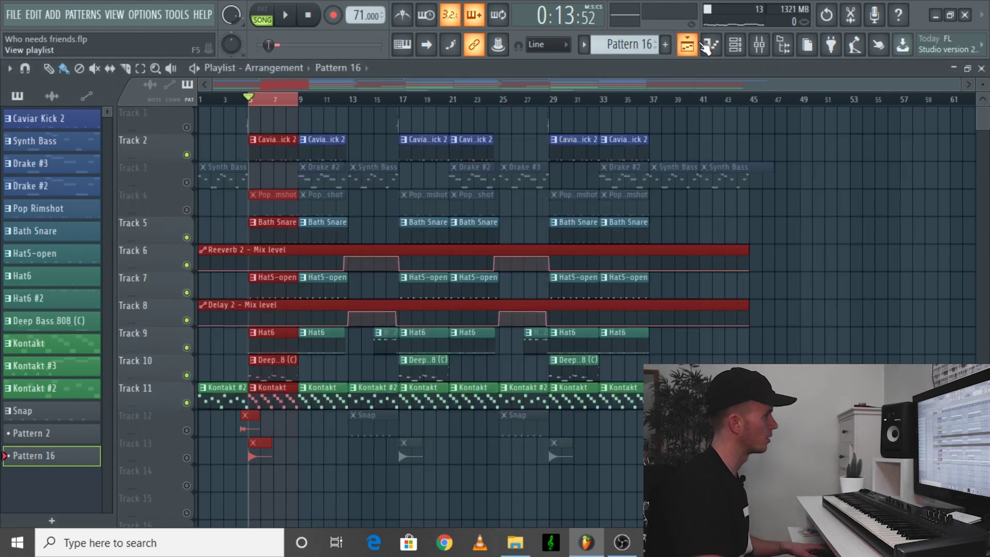
click(187, 210)
double_click(263, 209)
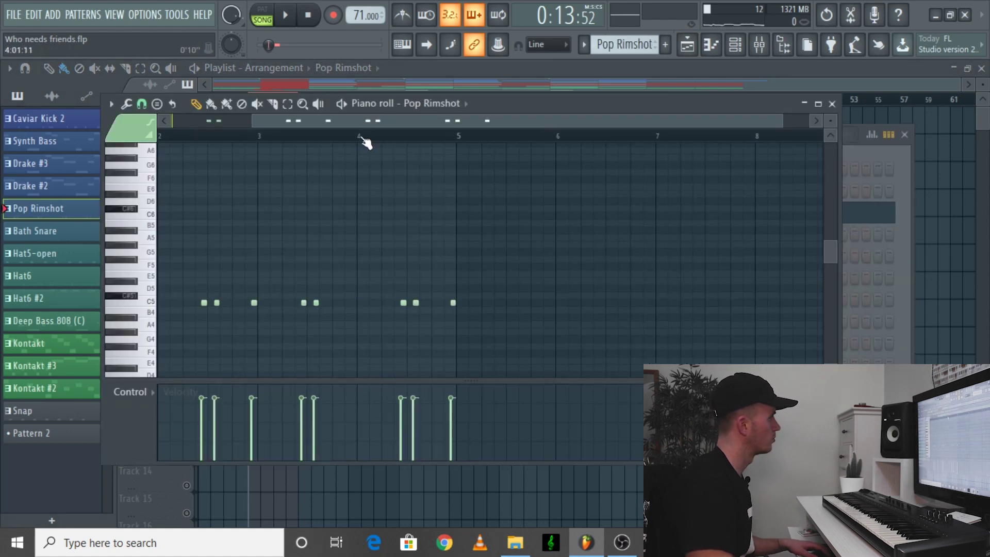
drag(367, 124, 101, 140)
key(space)
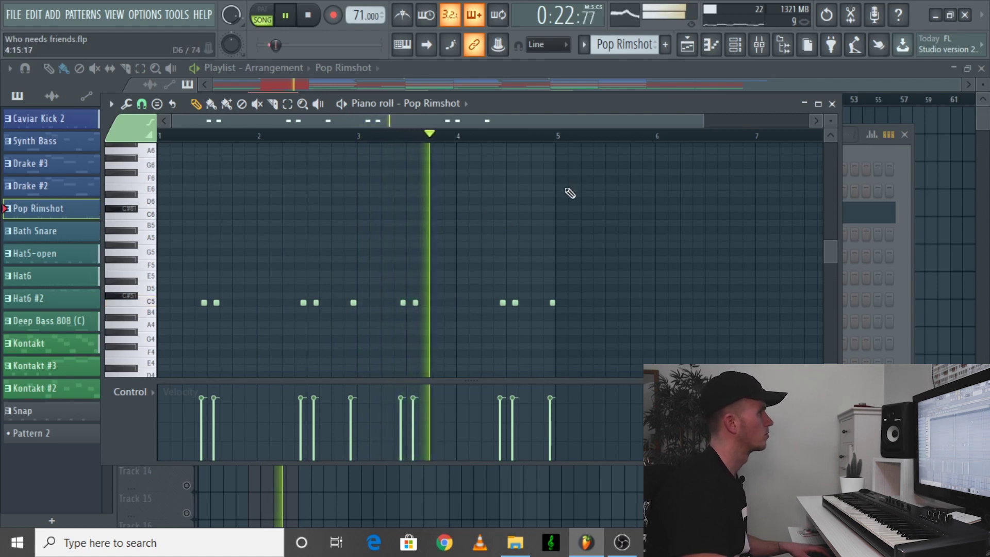
click(693, 46)
key(space)
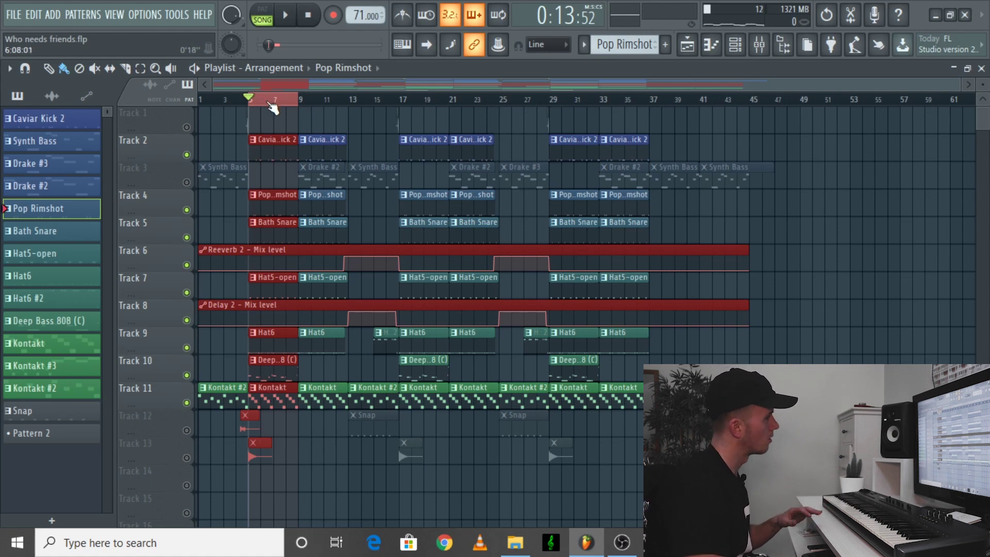
Clear the bars 5 to 9 time selection and briefly play the arrangement from bar 5
click(300, 101)
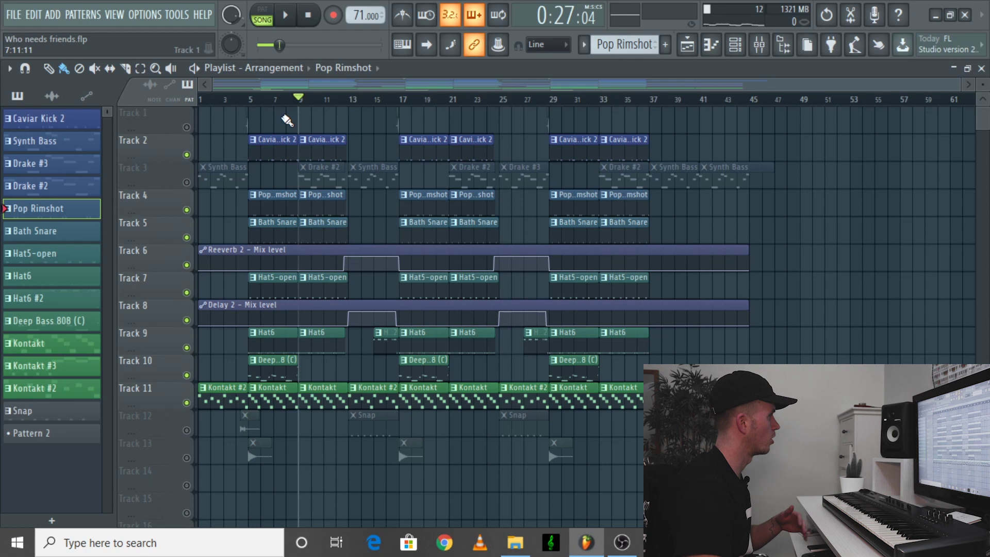
click(250, 100)
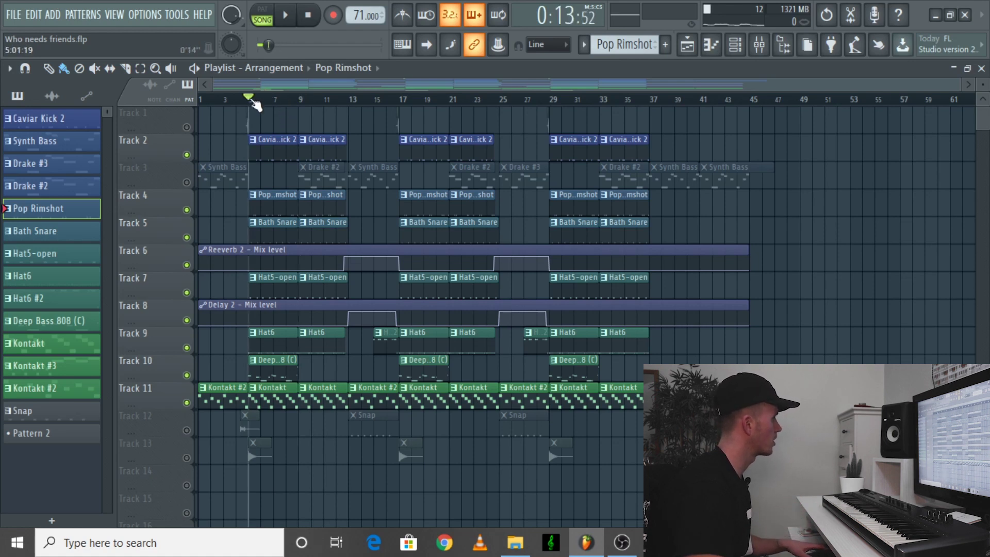
key(space)
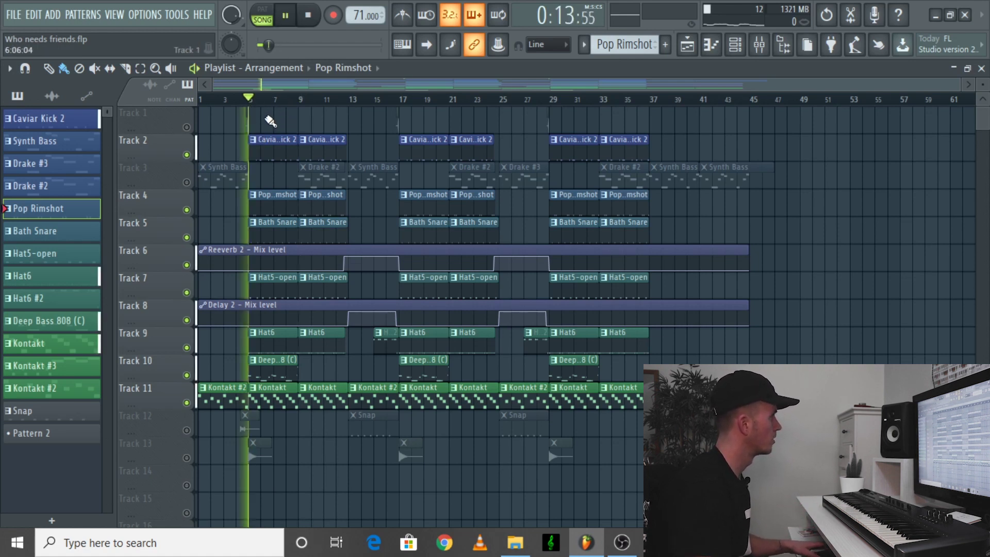
key(space)
Unmute Track 3 and play the arrangement from bar 9
click(301, 99)
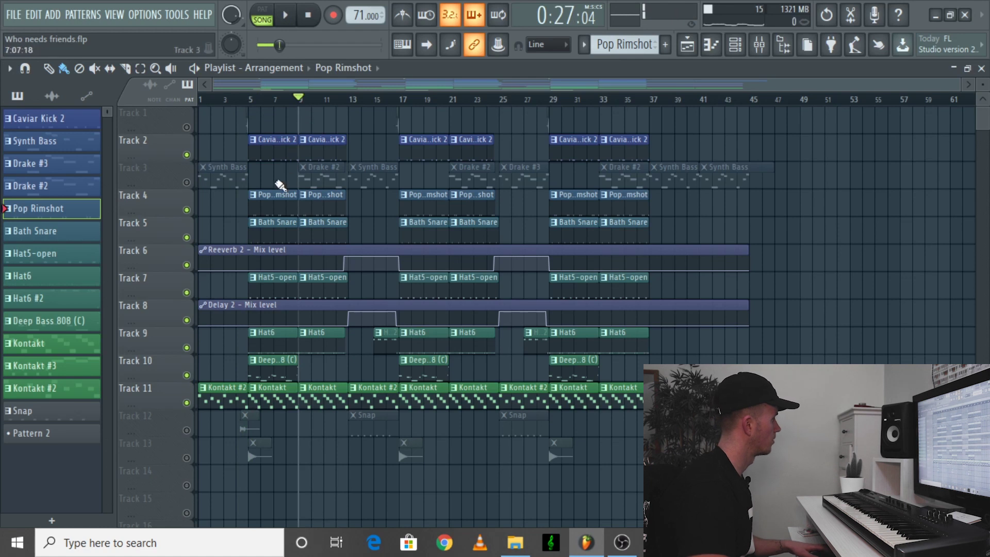
click(187, 183)
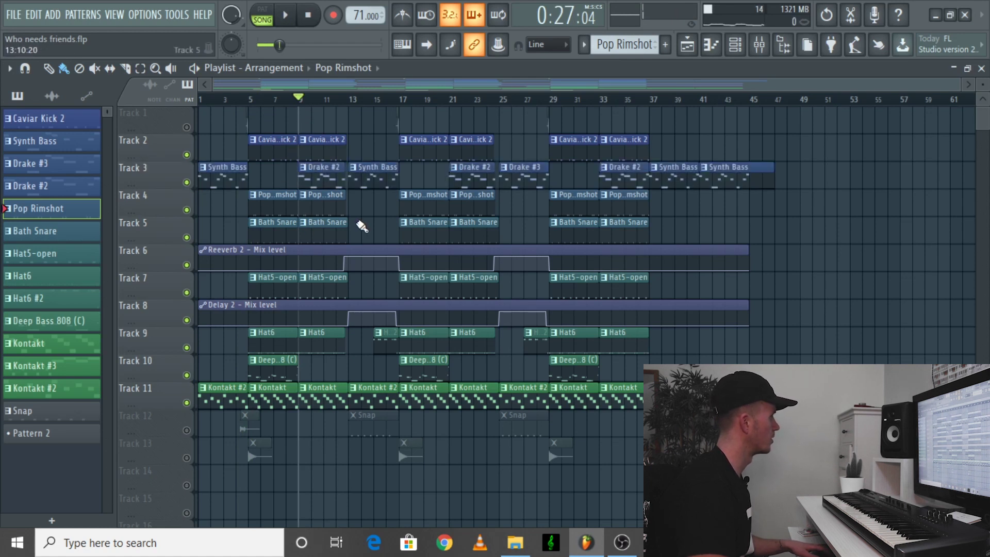
key(space)
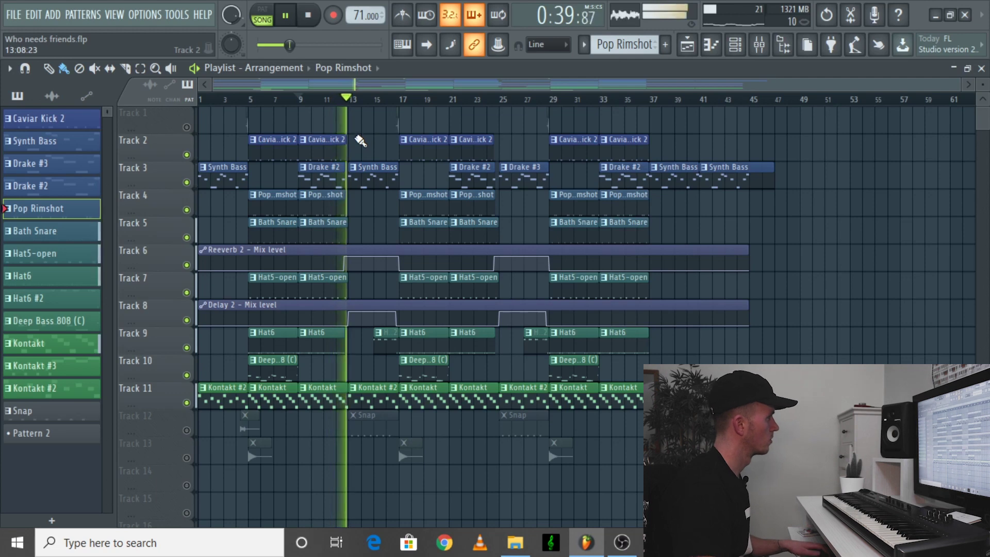
key(space)
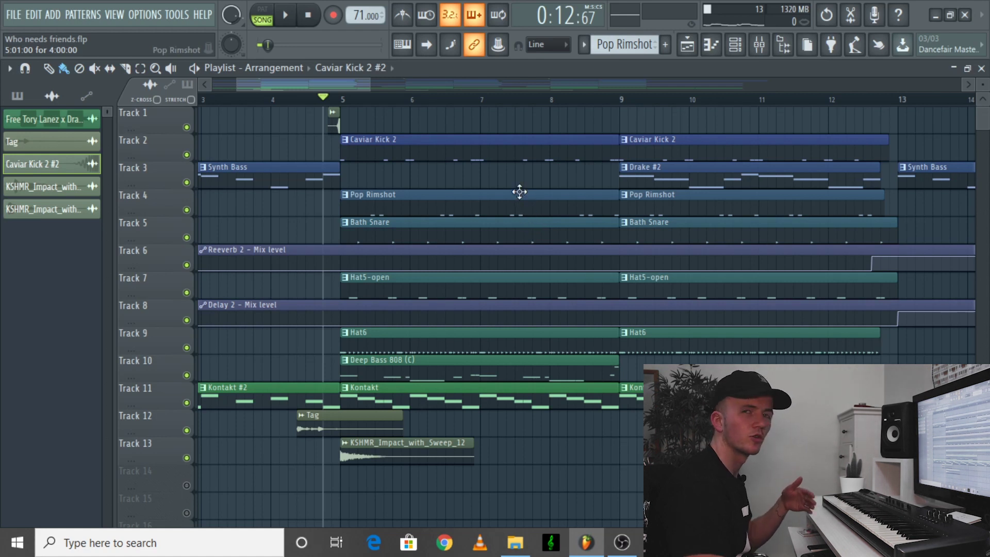
Show all channels, view the Caviar Kick 2 sampler, and place a Caviar Kick 2 #2 clip on Track 1 at 4:03:00
click(740, 45)
click(261, 141)
click(246, 147)
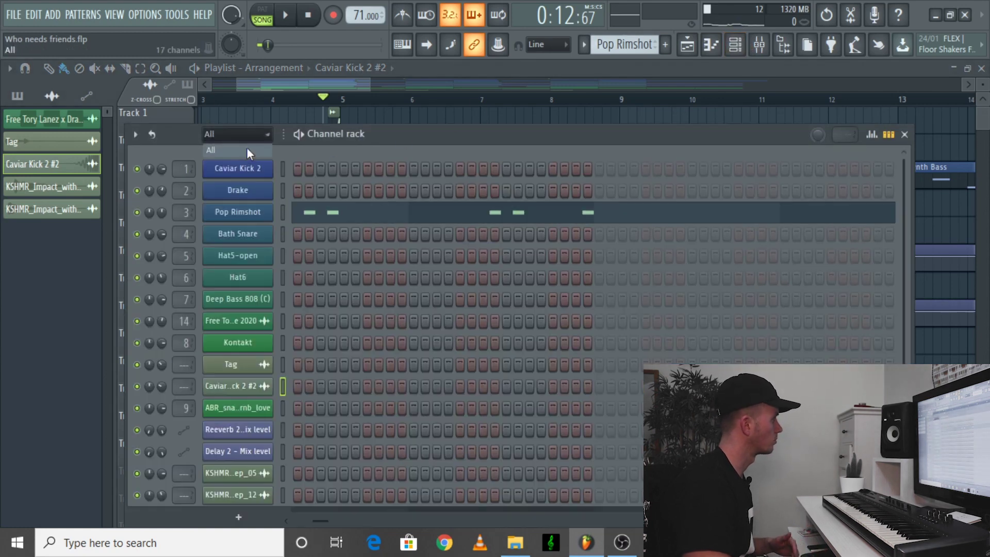
click(242, 166)
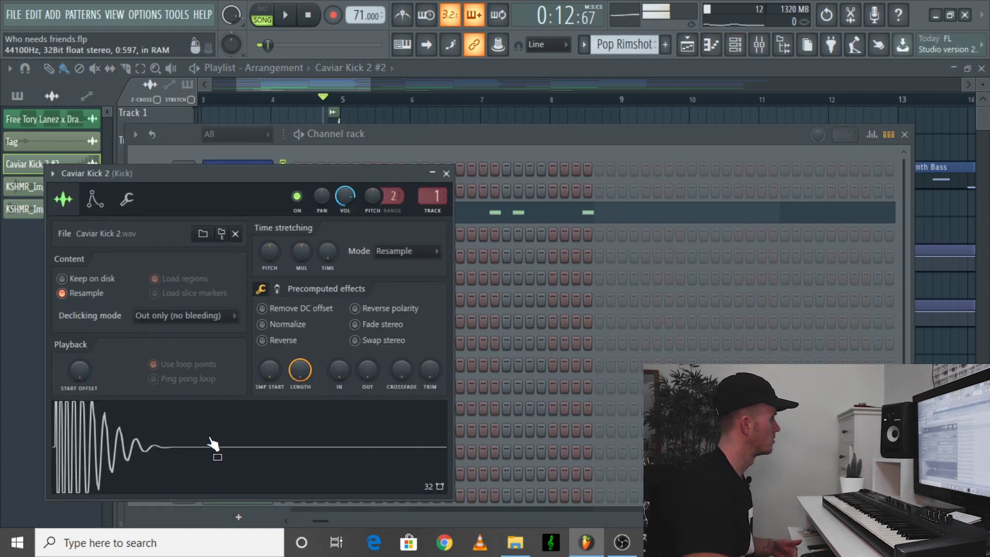
drag(219, 442, 287, 123)
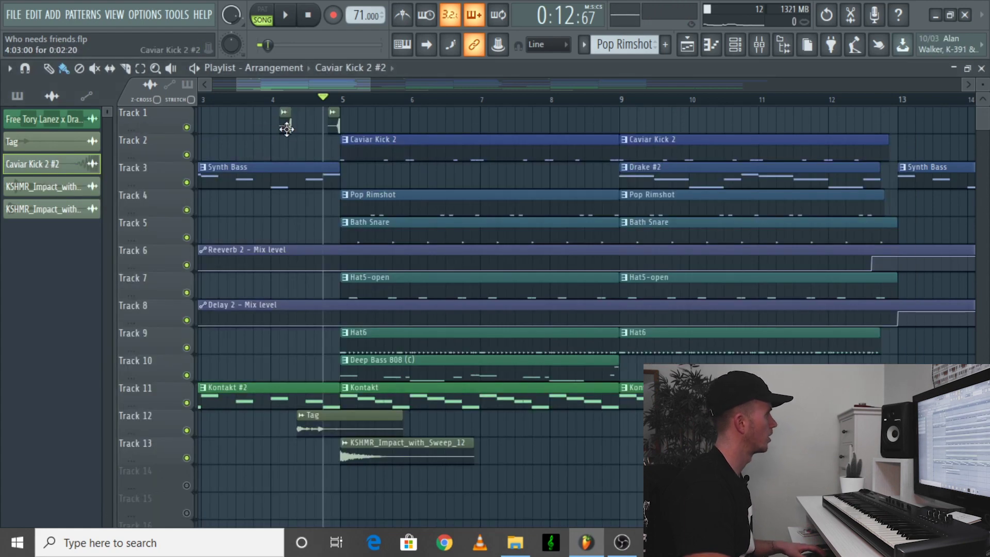
Check the sampler settings of the added kick clip on Track 1, and make that clip unique
double_click(285, 127)
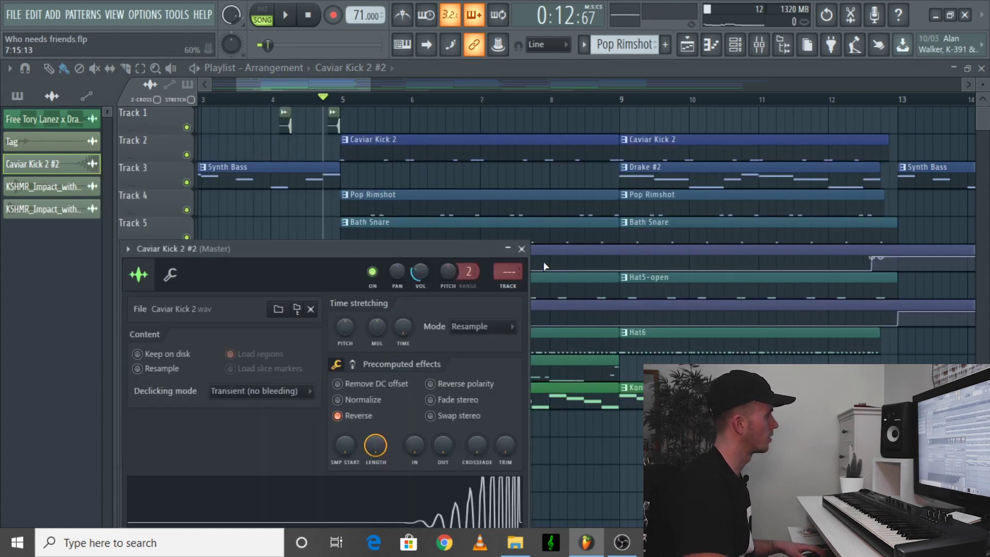
click(522, 249)
right_click(286, 121)
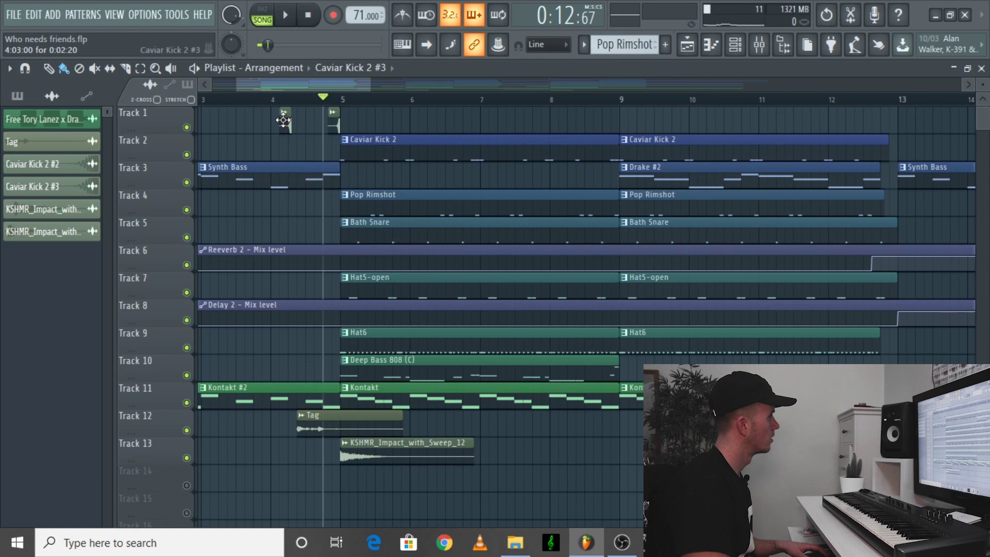
Inspect the sampler settings and reversed waveform of the added kick clip at bar 4 on Track 1, and close them
double_click(283, 121)
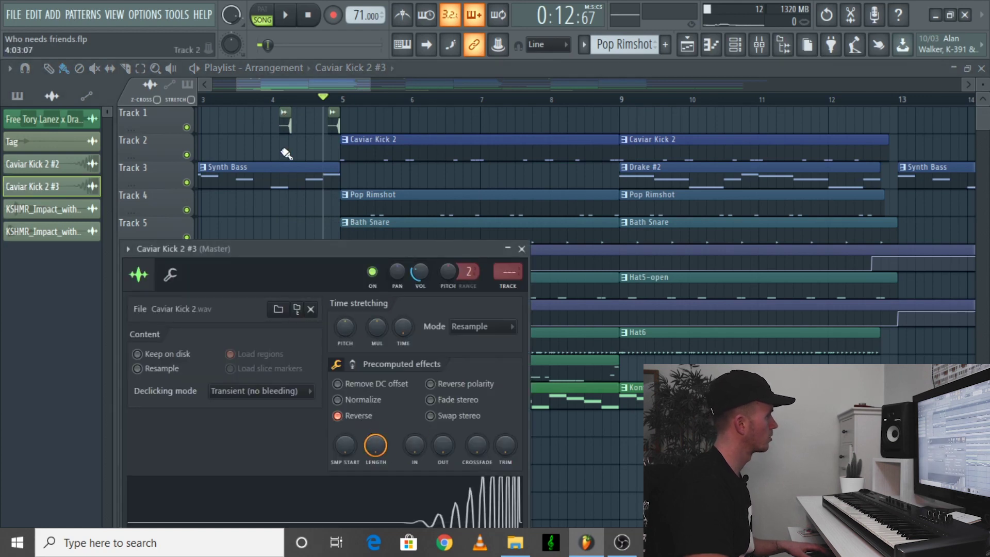
drag(415, 260, 455, 112)
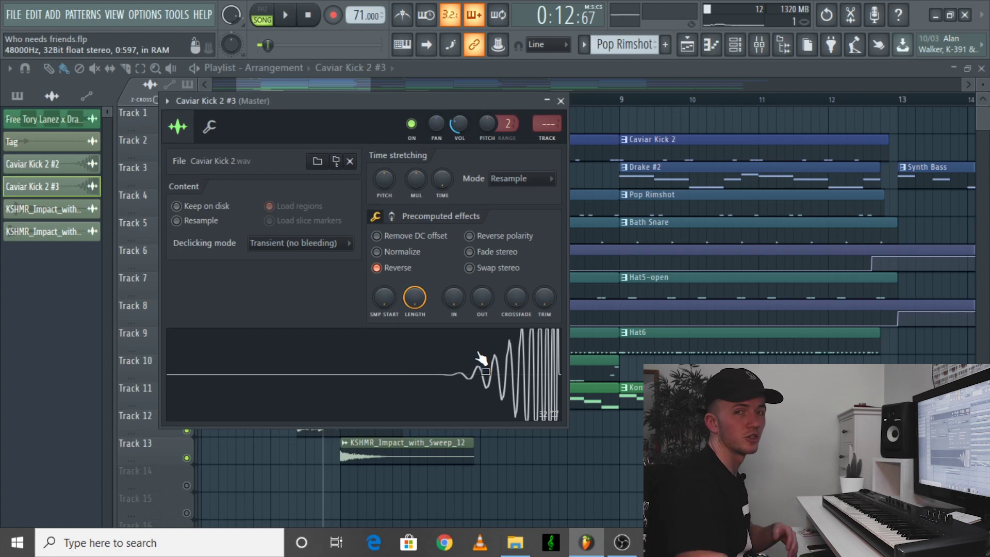
click(561, 101)
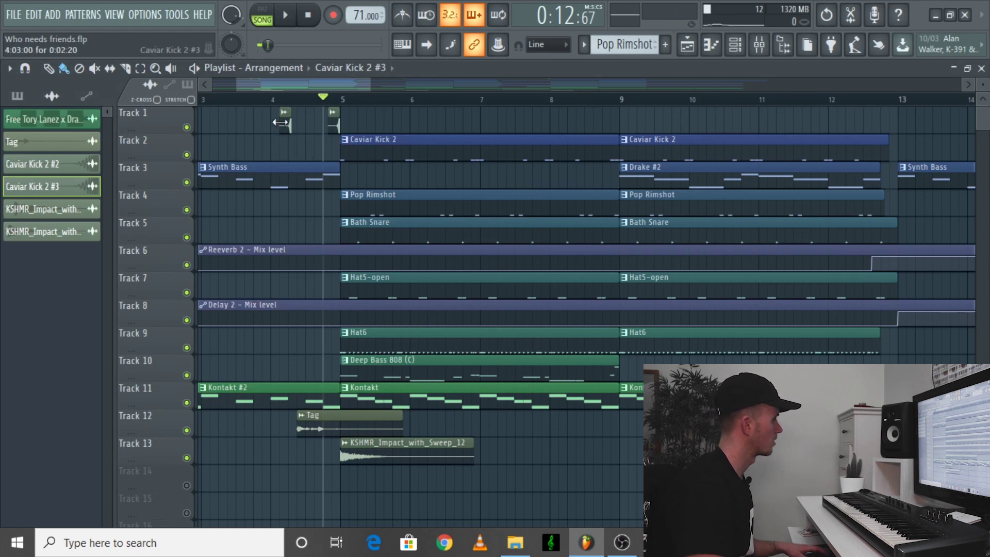
Remove the added bar 4 kick clip, and play the transition into bar 5 with Track 13 muted and unmuted
key(space)
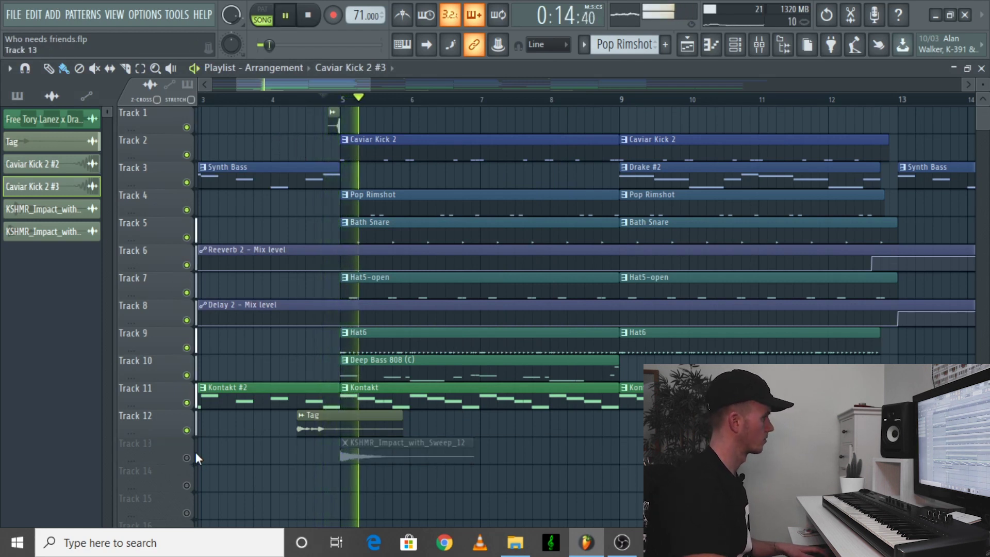
key(space)
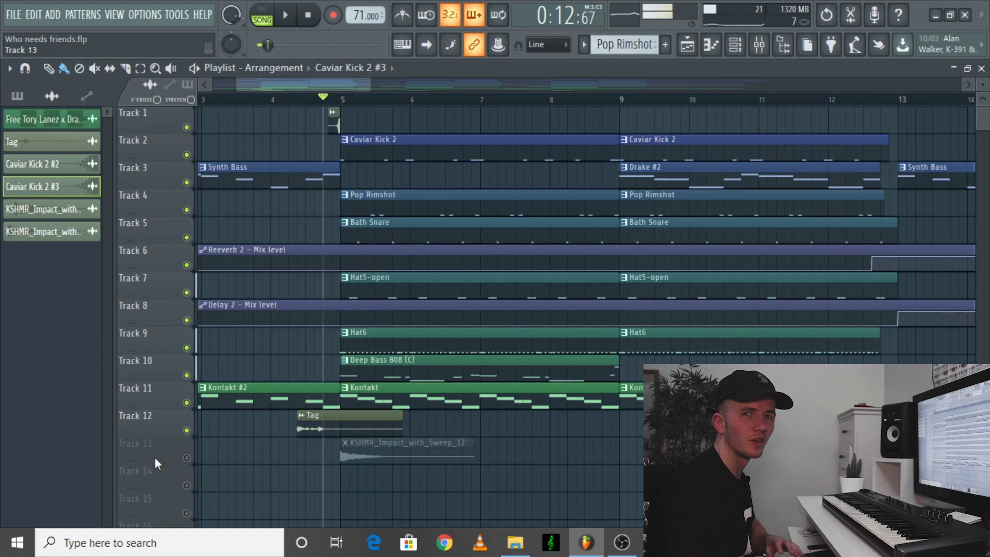
click(187, 459)
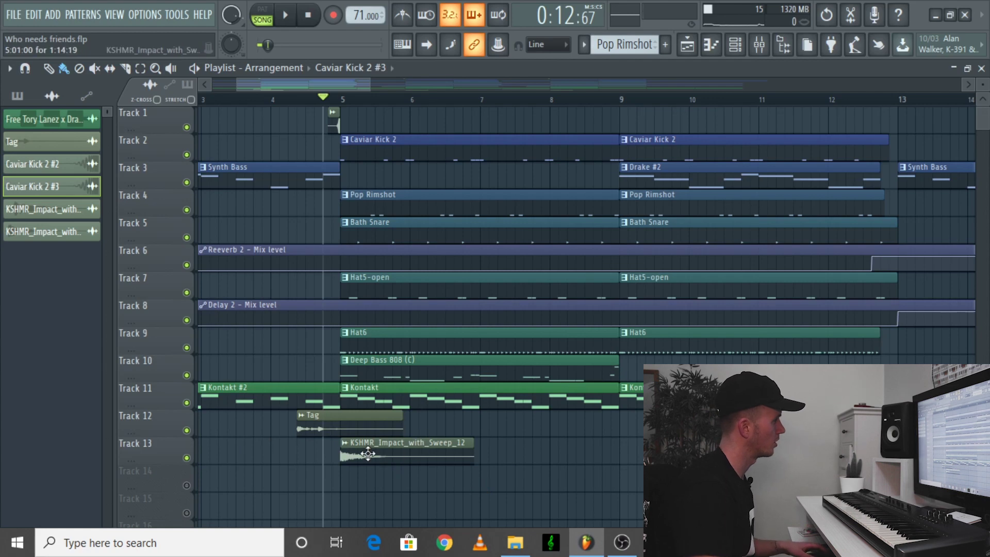
key(space)
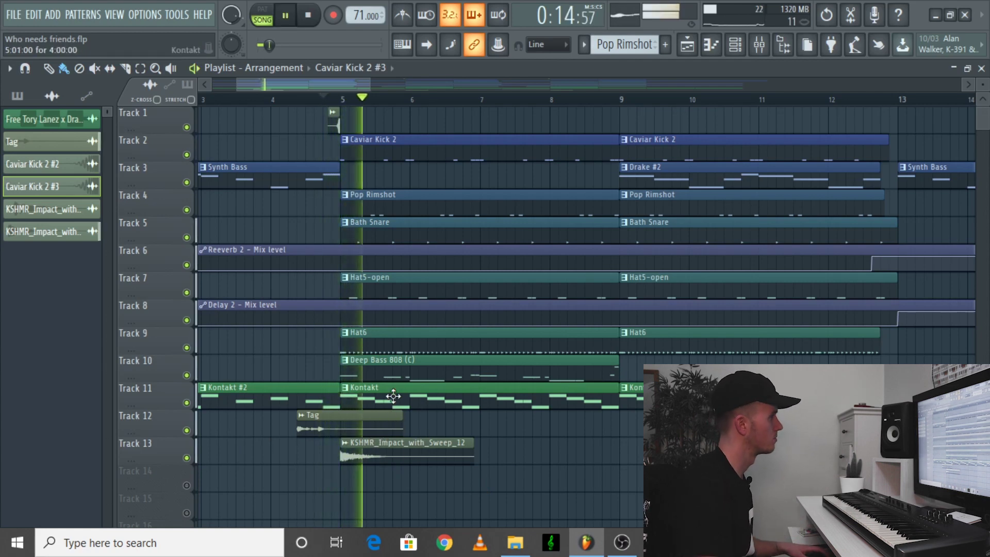
key(space)
Play the arrangement through the section around bars 10 to 12
scroll(277, 122, down, 5)
drag(275, 99, 111, 172)
key(space)
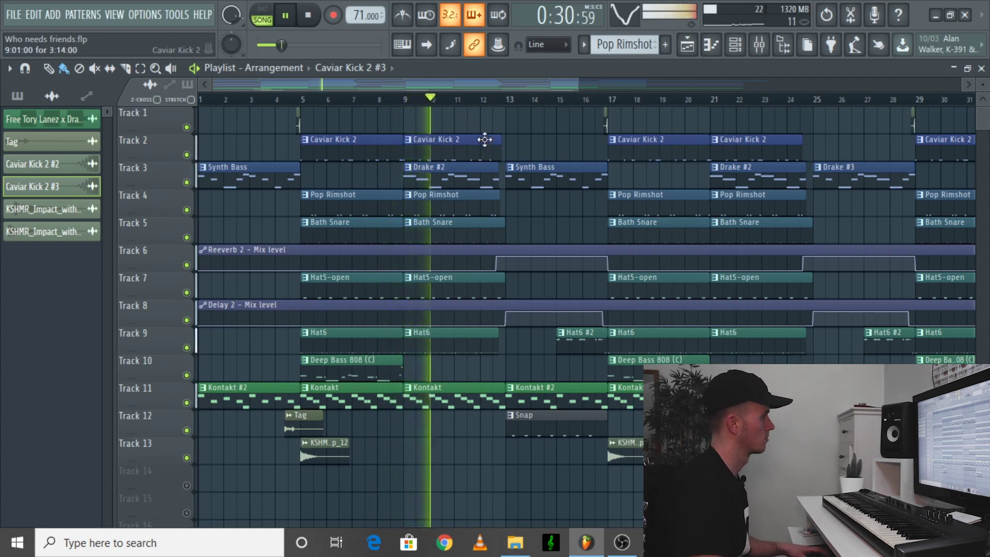
key(space)
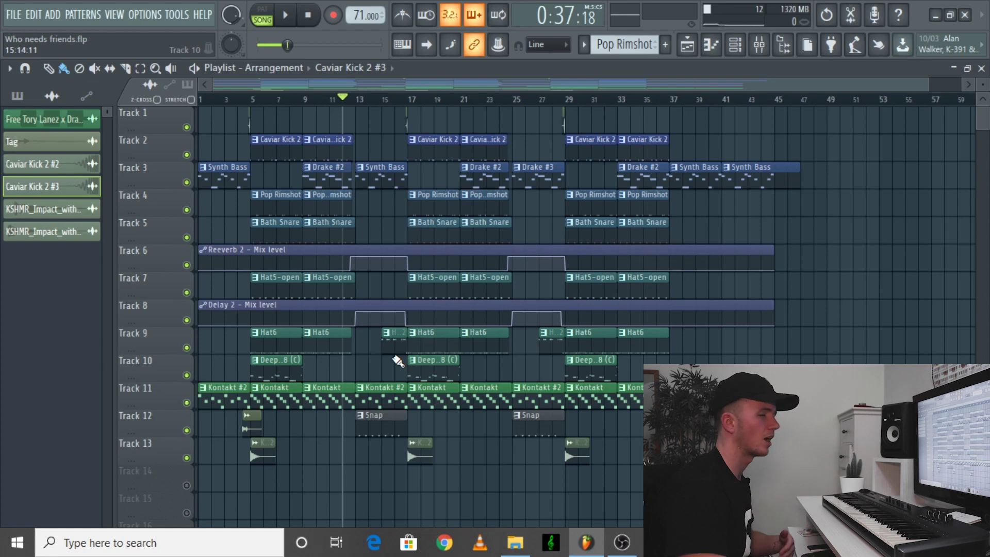
Play the arrangement from bar 13 and view the notes of the Hat6 #2 pattern on Track 9 during playback
click(356, 97)
key(space)
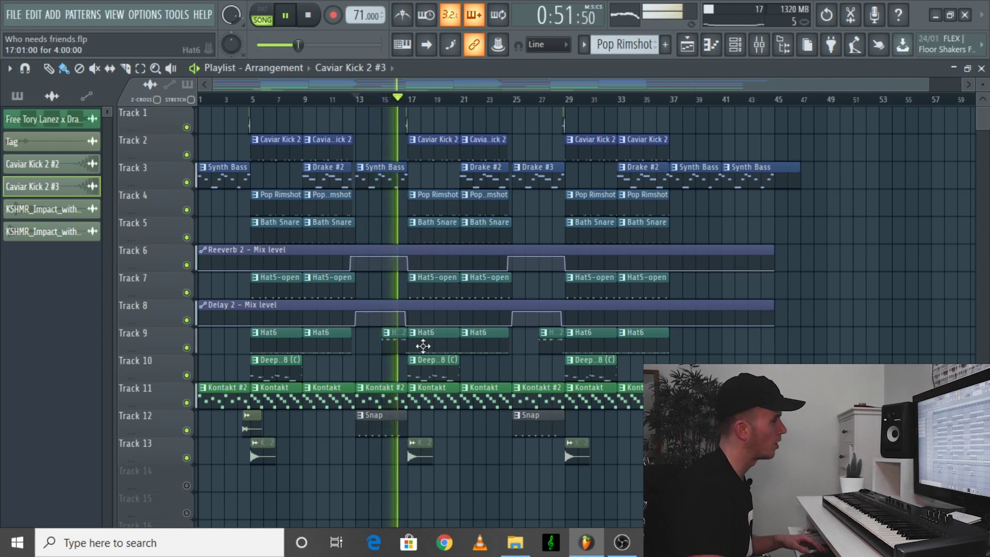
double_click(395, 334)
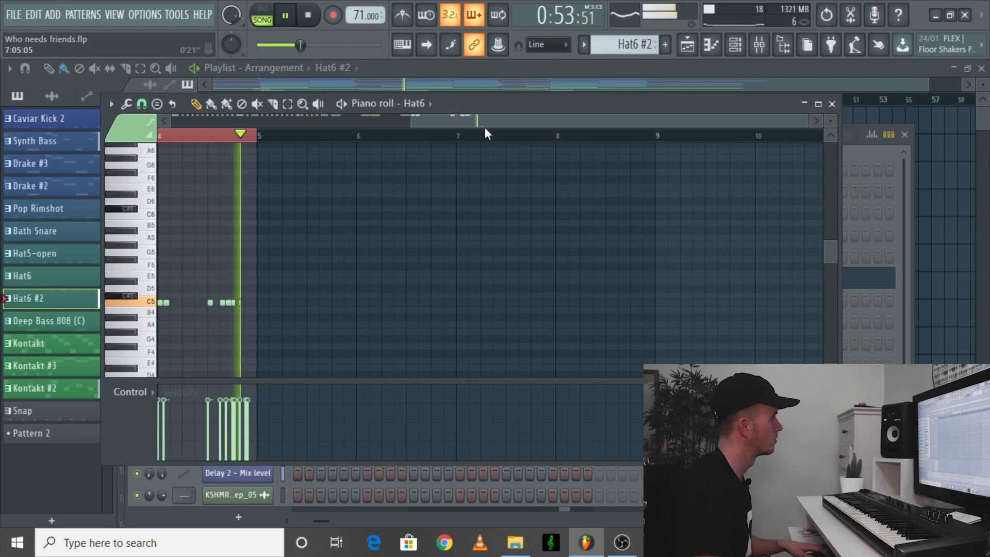
click(698, 45)
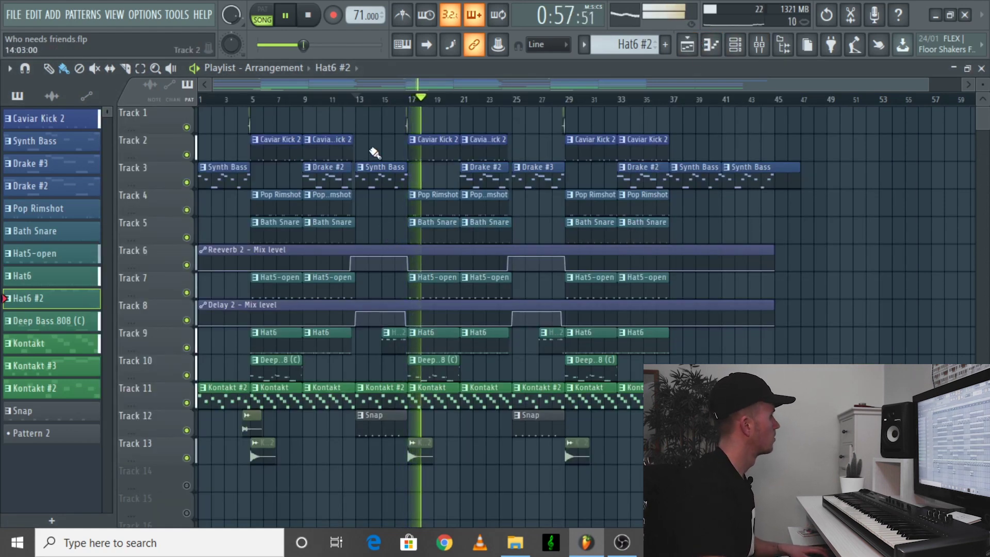
key(space)
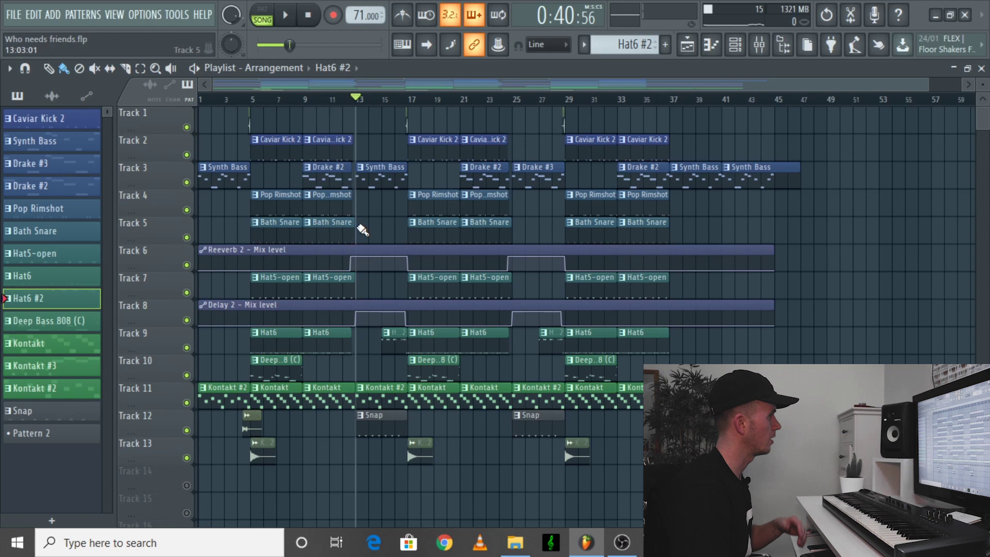
Play the lead-in from bar 12 to hear the Track 6 reverb automation near bar 13
scroll(363, 232, up, 5)
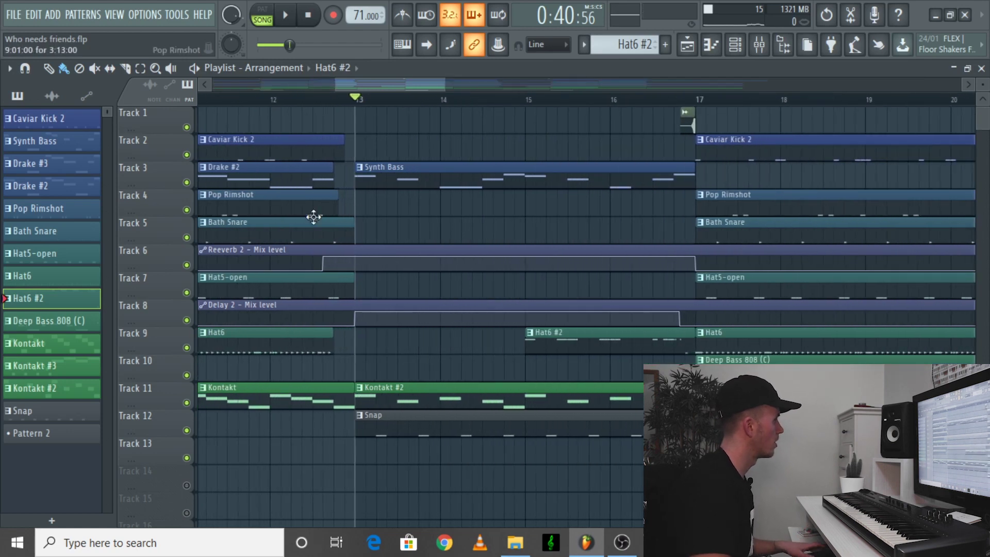
click(324, 99)
click(270, 100)
key(space)
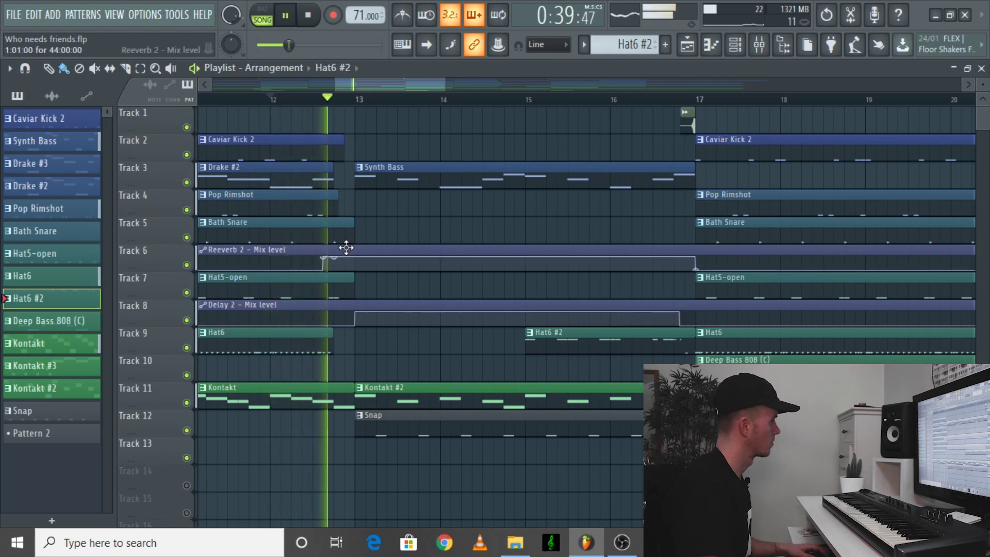
key(space)
Create an automation clip for the Fruity Reeverb 2 mix level on the Snare mixer track, and return to the playlist
click(735, 45)
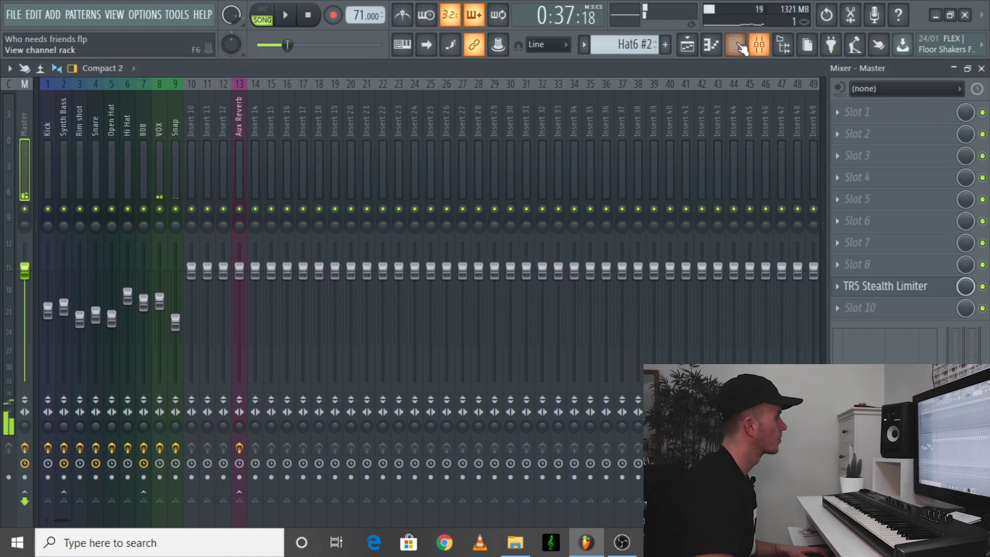
click(97, 145)
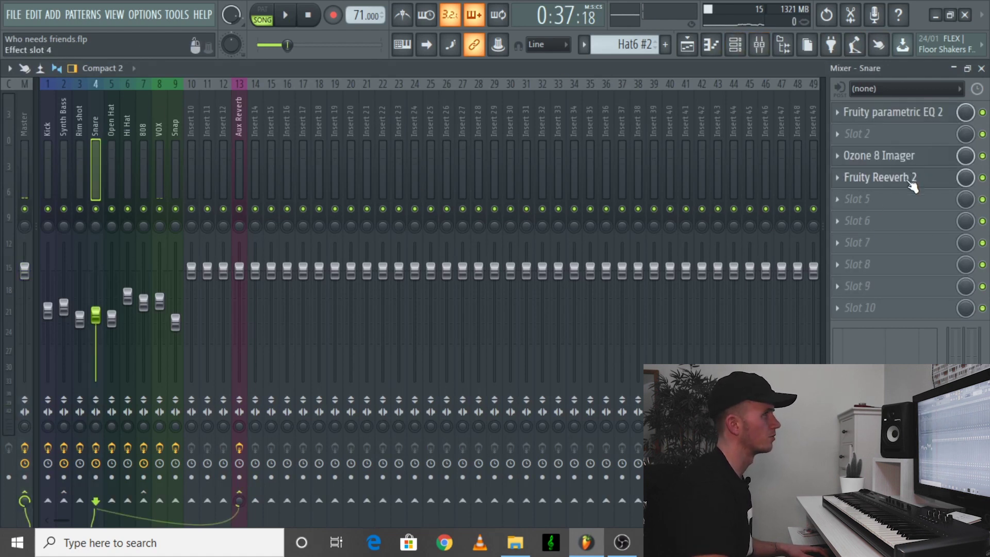
right_click(967, 178)
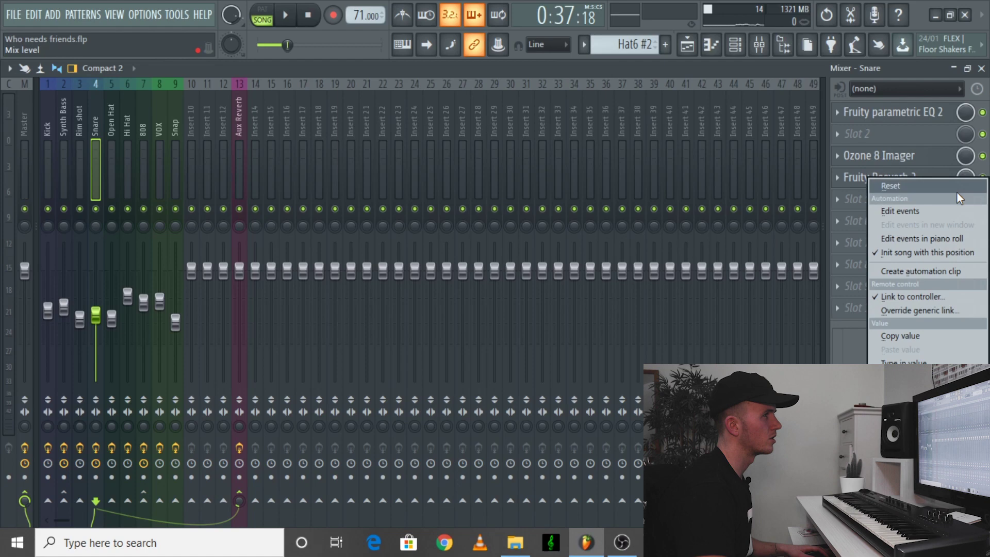
click(951, 268)
click(685, 45)
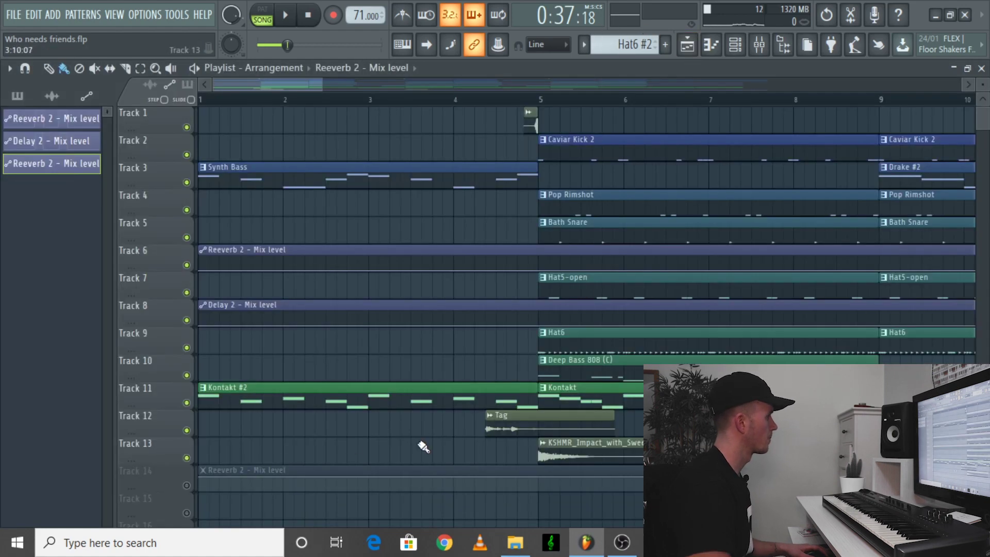
Unmute Track 14, shape its reverb mix level curve with a brief rise before bar 13, and delete that clip
click(187, 485)
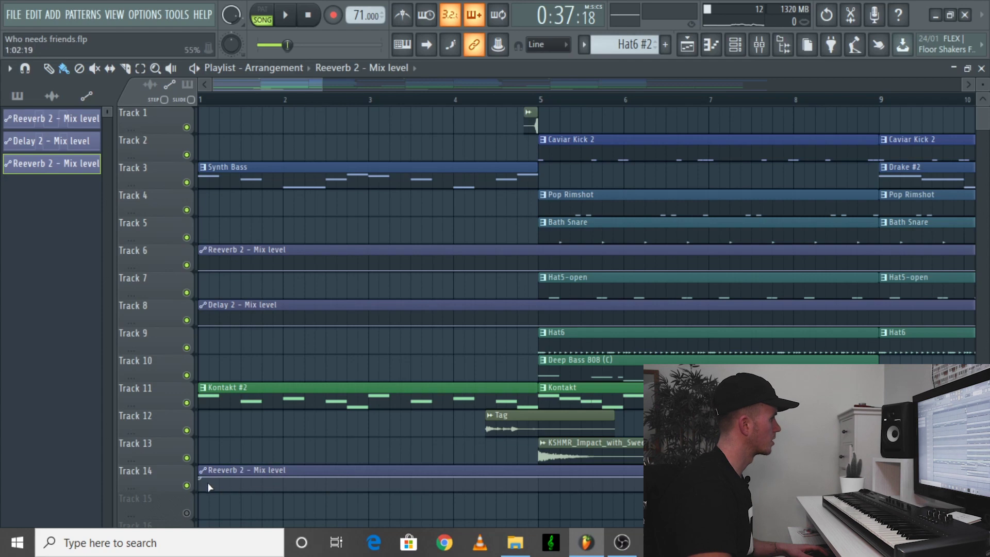
drag(207, 482, 205, 490)
scroll(590, 508, down, 3)
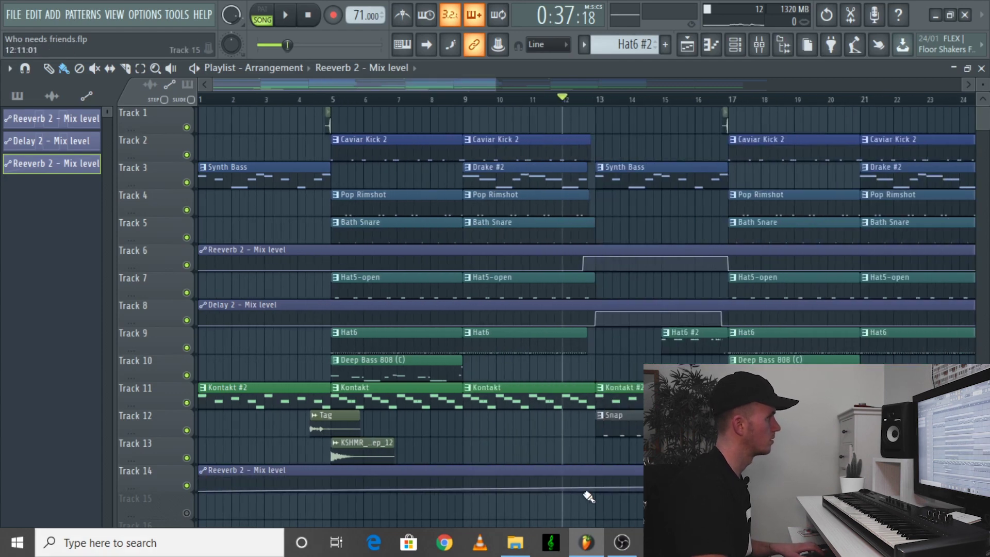
scroll(585, 480, up, 5)
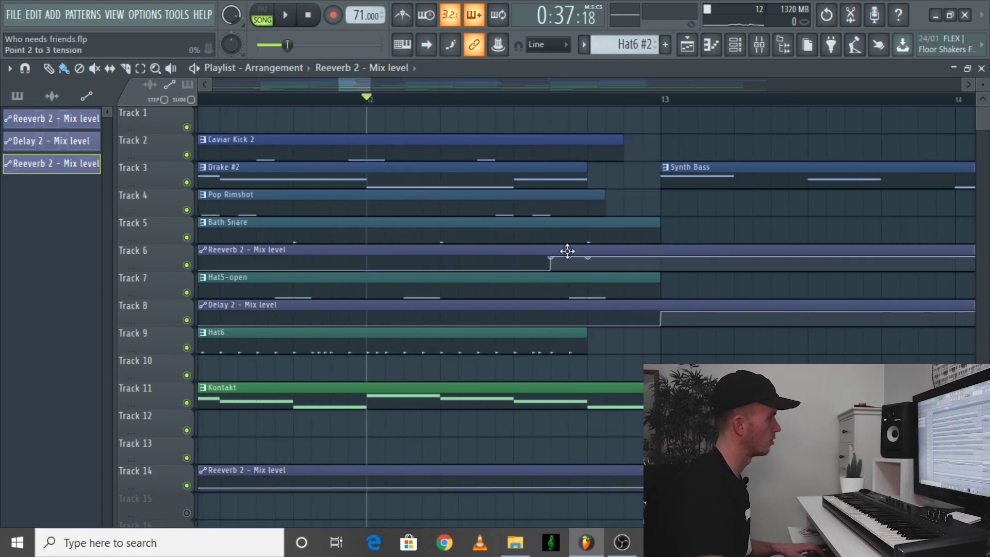
right_click(588, 483)
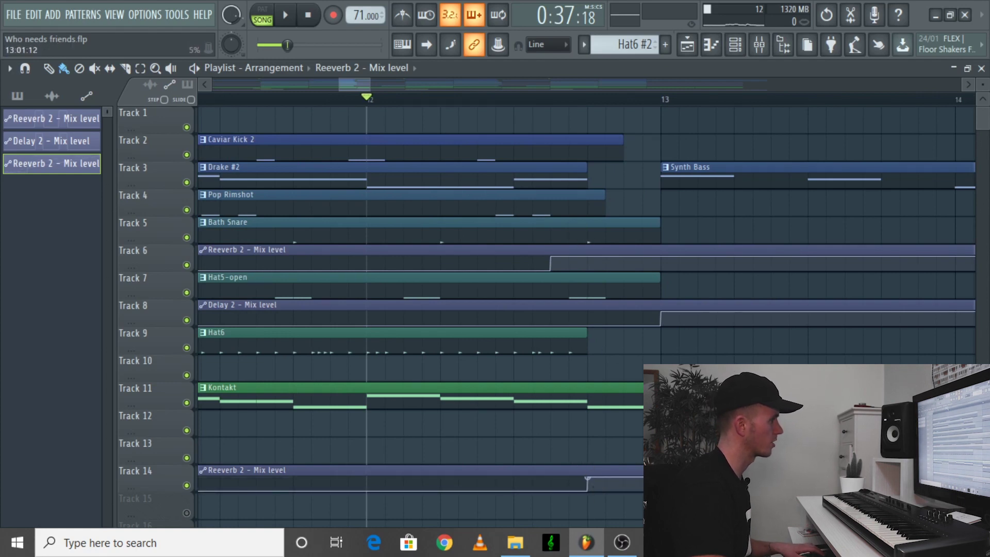
scroll(588, 483, down, 5)
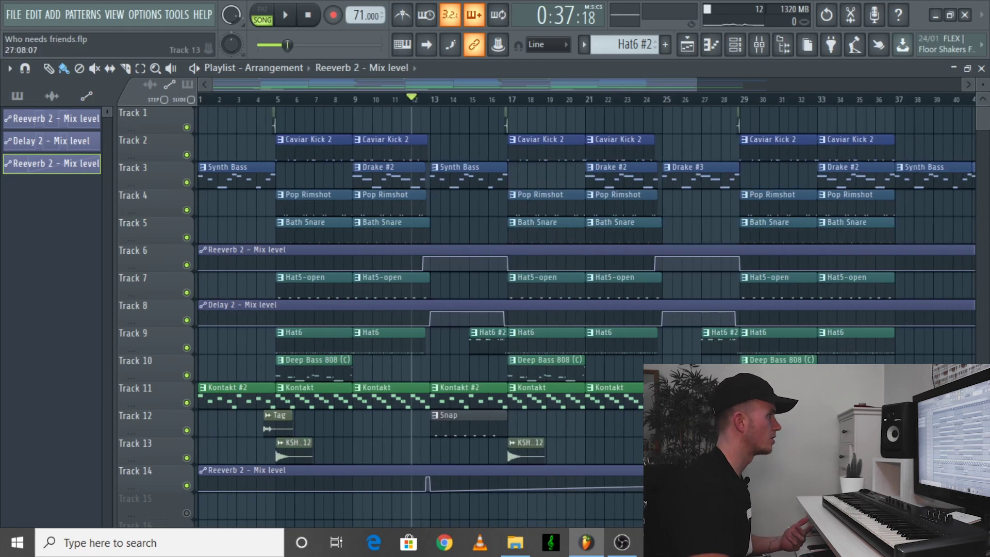
right_click(525, 489)
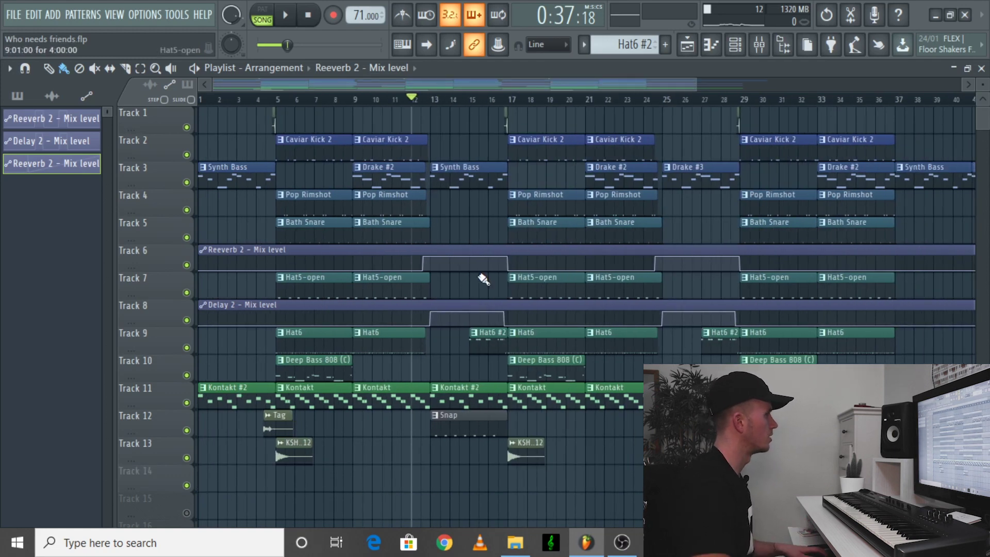
Select the Hi Hat mixer track, and play the arrangement from bar 15 into bar 17
click(757, 51)
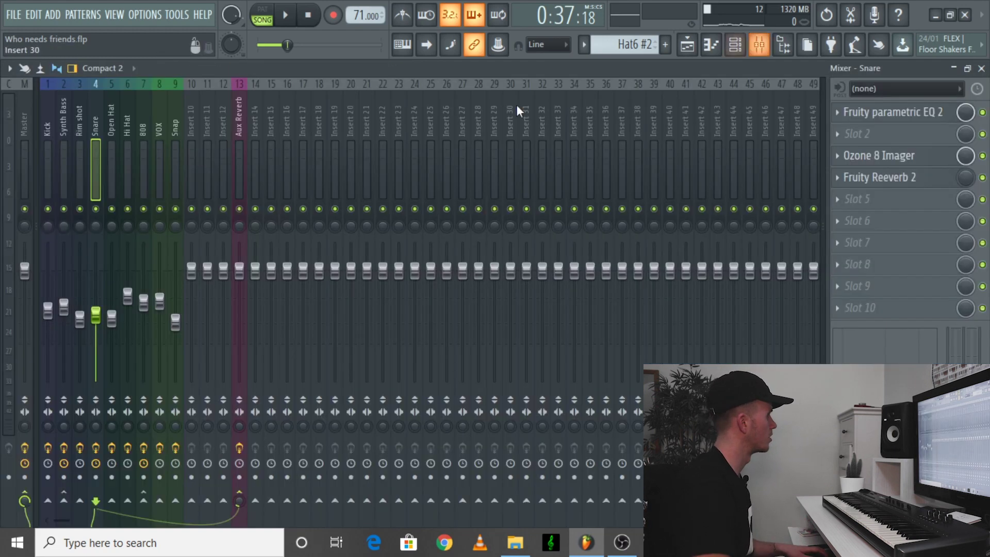
click(124, 128)
key(F5)
click(471, 99)
key(space)
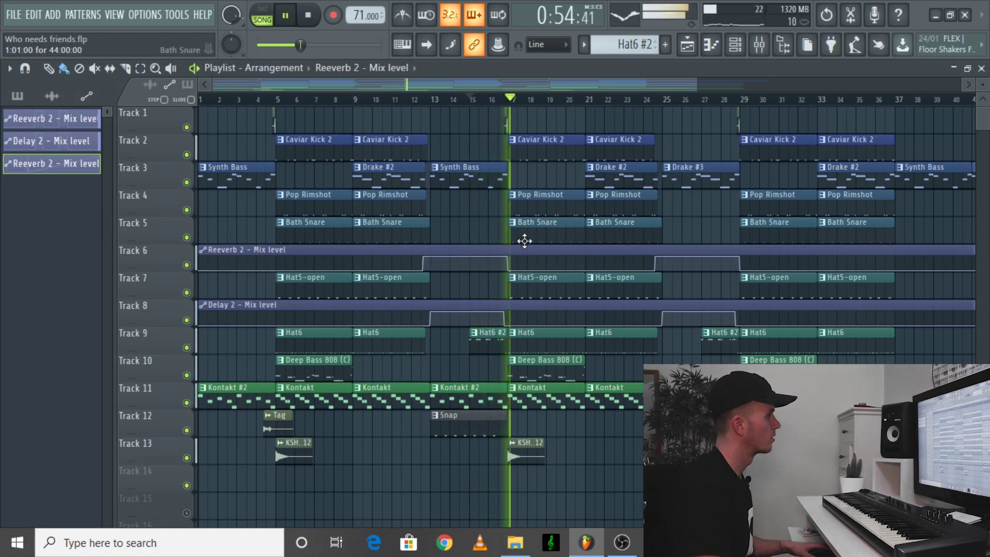
key(space)
View the Fruity Delay 2 settings on the Hi Hat mixer track, and return to the playlist
click(784, 47)
click(920, 136)
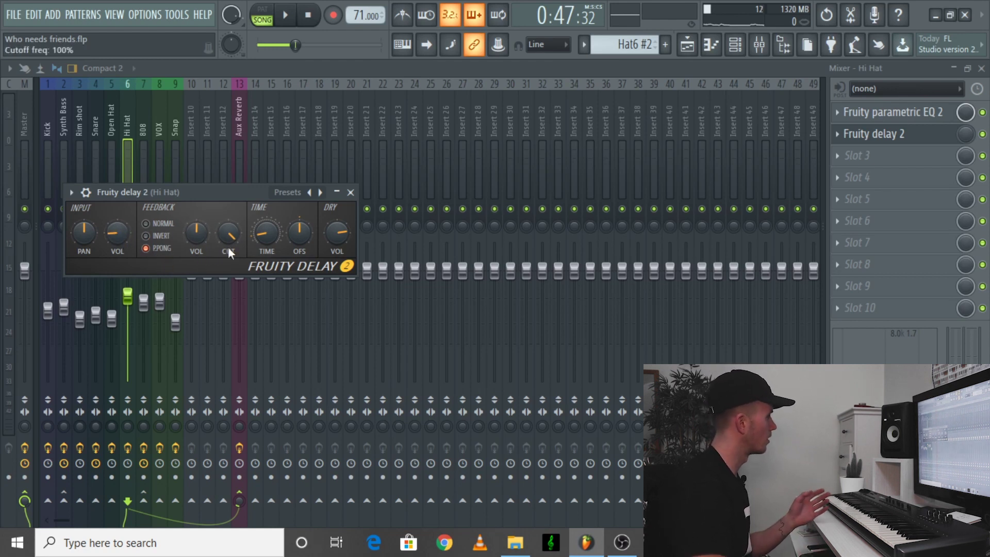
click(350, 191)
click(693, 44)
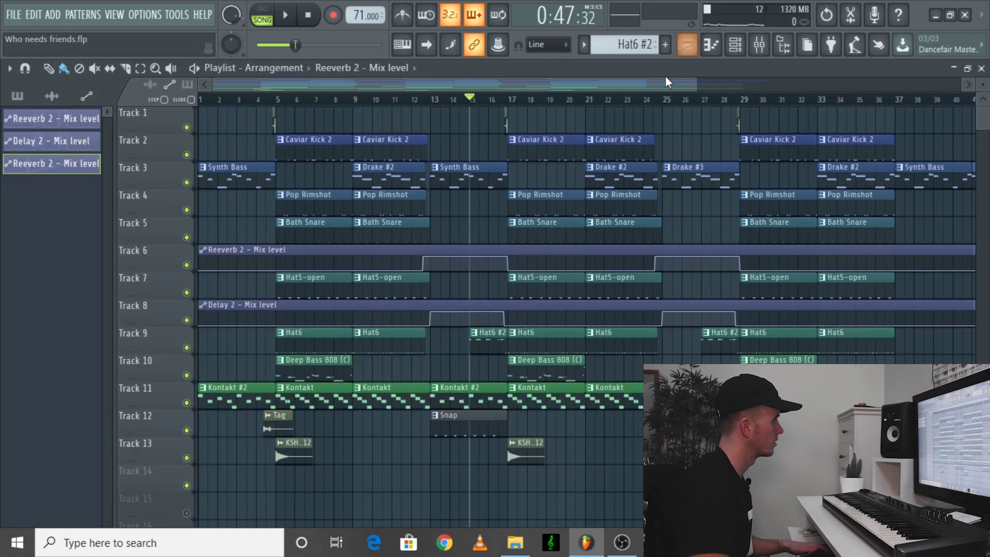
Replay from bar 15 past bar 17 to hear the hi-hat delay automation on Track 8
key(space)
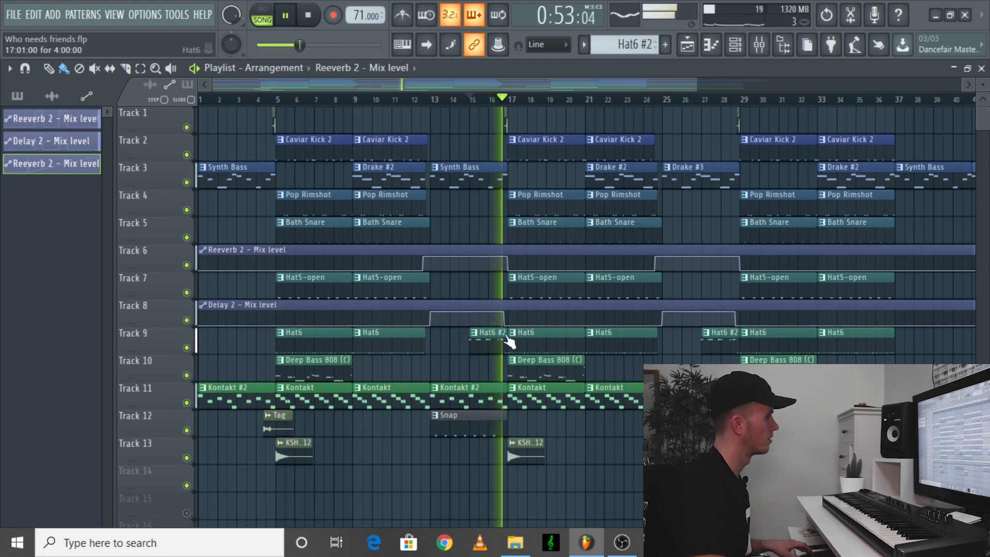
scroll(510, 344, up, 3)
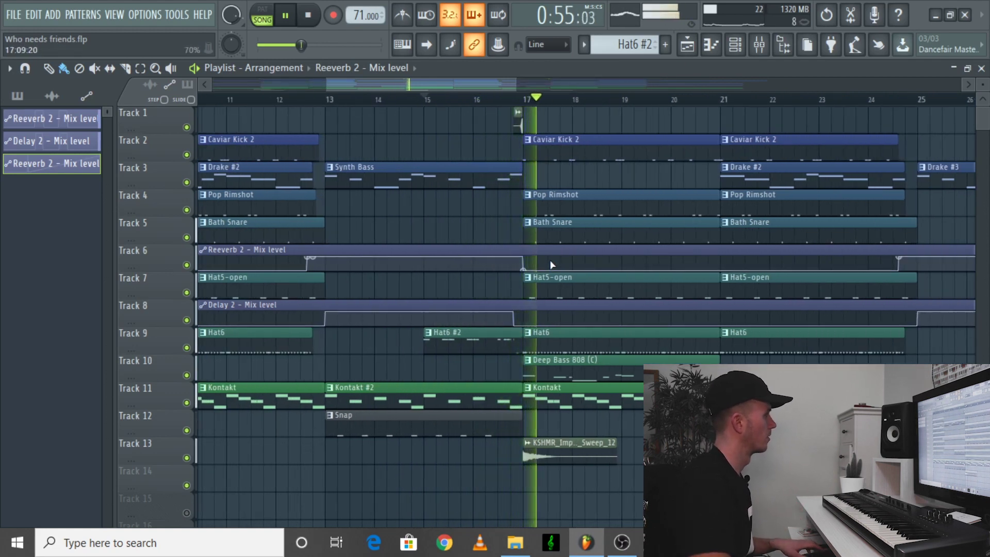
scroll(548, 260, down, 3)
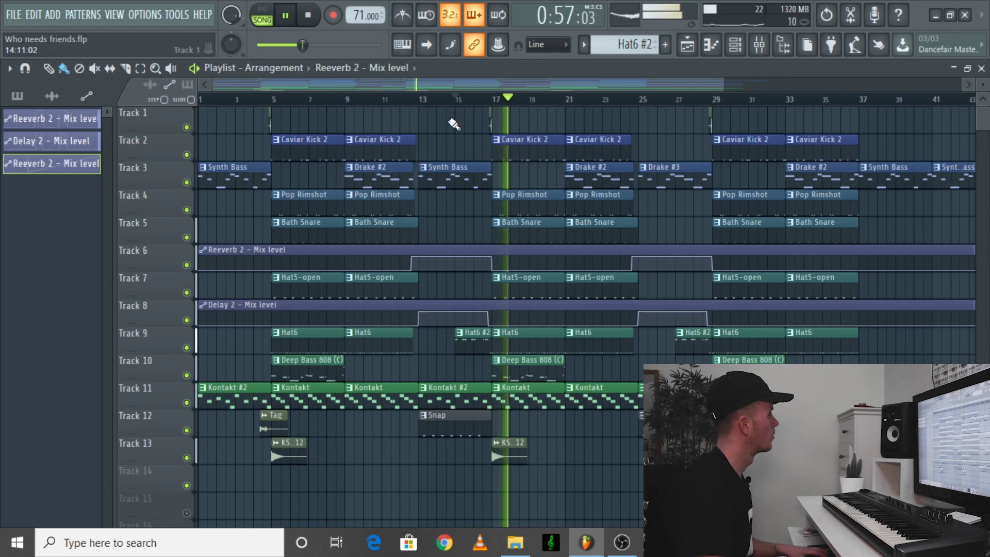
key(space)
scroll(456, 157, down, 3)
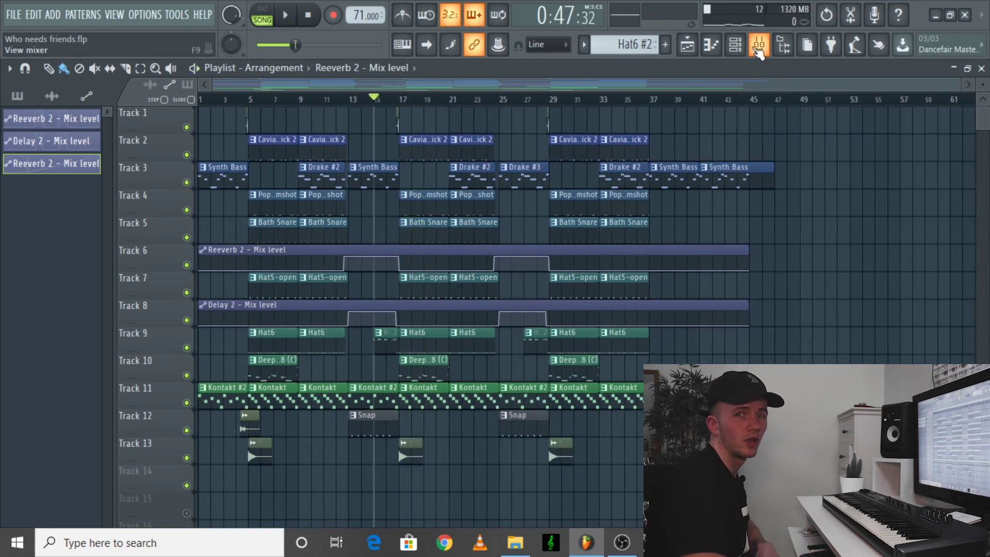
Show all channels in the channel rack, select every one of them, and return to the mixer
click(758, 47)
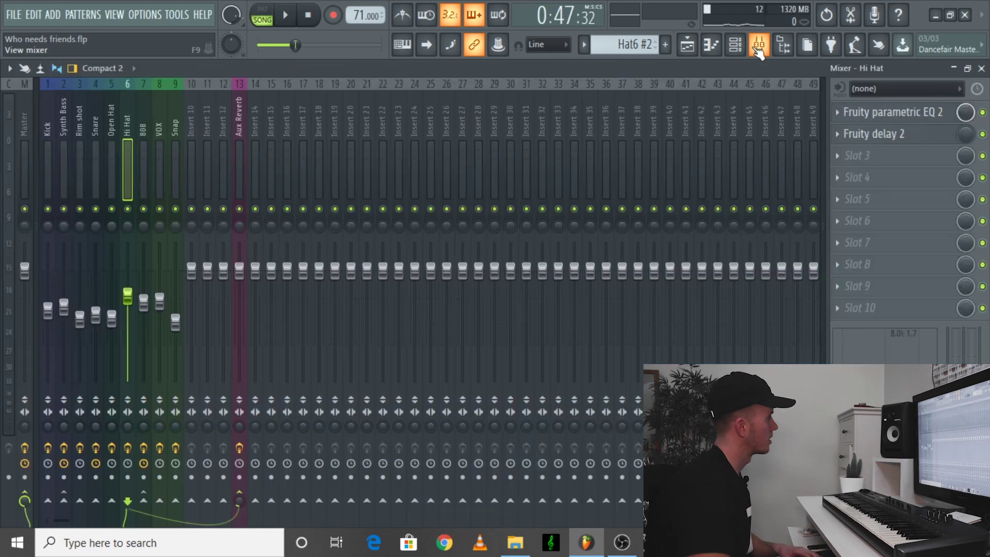
click(735, 44)
click(240, 135)
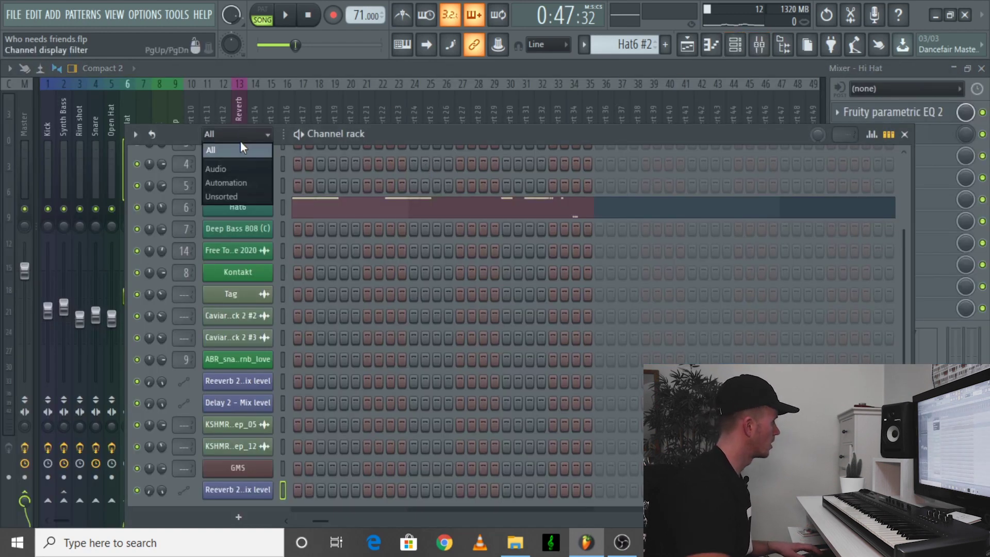
scroll(311, 168, up, 3)
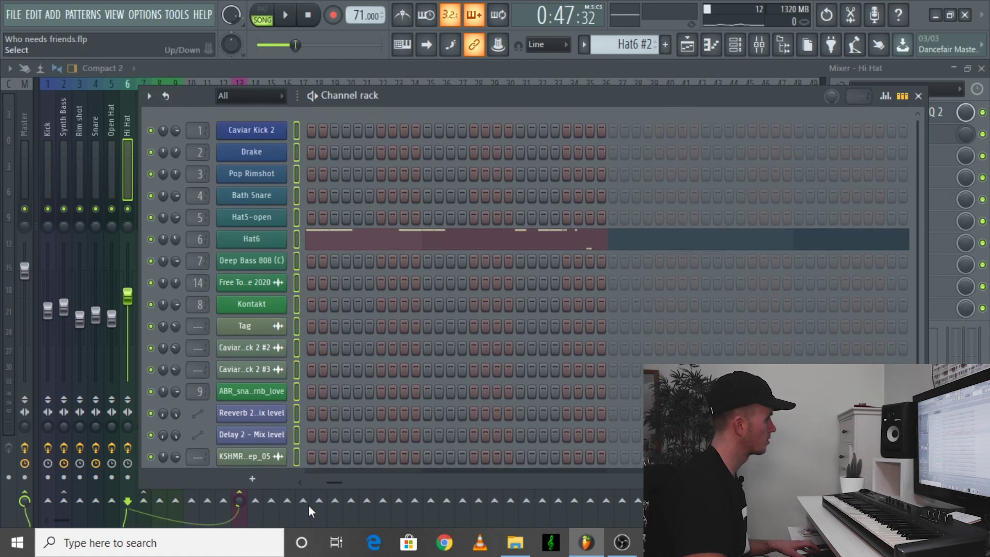
click(757, 46)
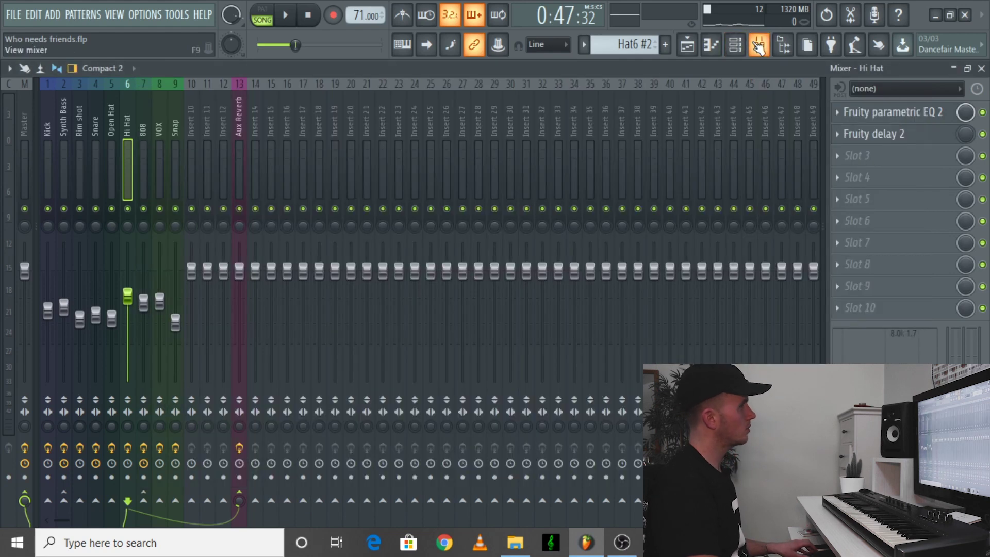
Select the Kick mixer track, view the gradient colour picker for the selected channels, and return to the mixer without choosing a colour
click(47, 122)
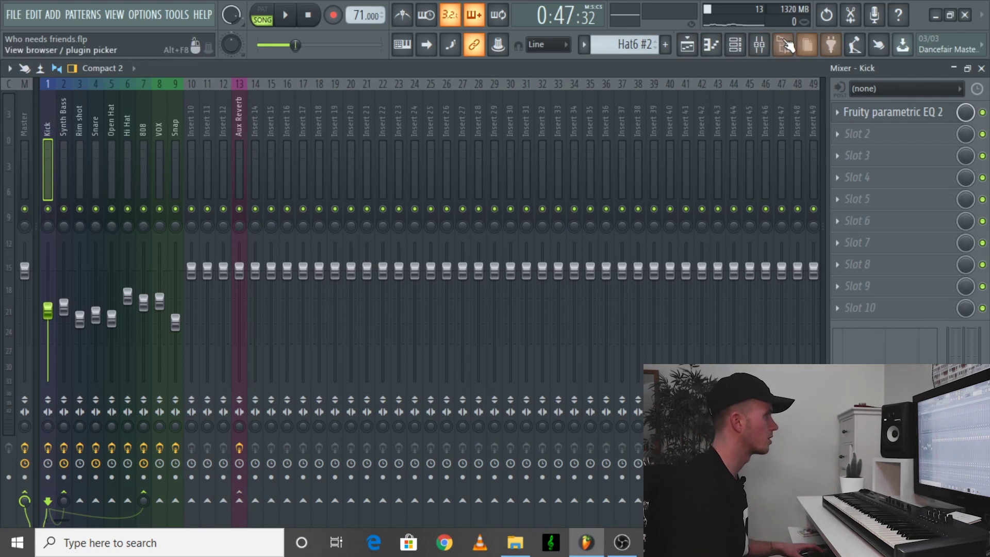
click(735, 46)
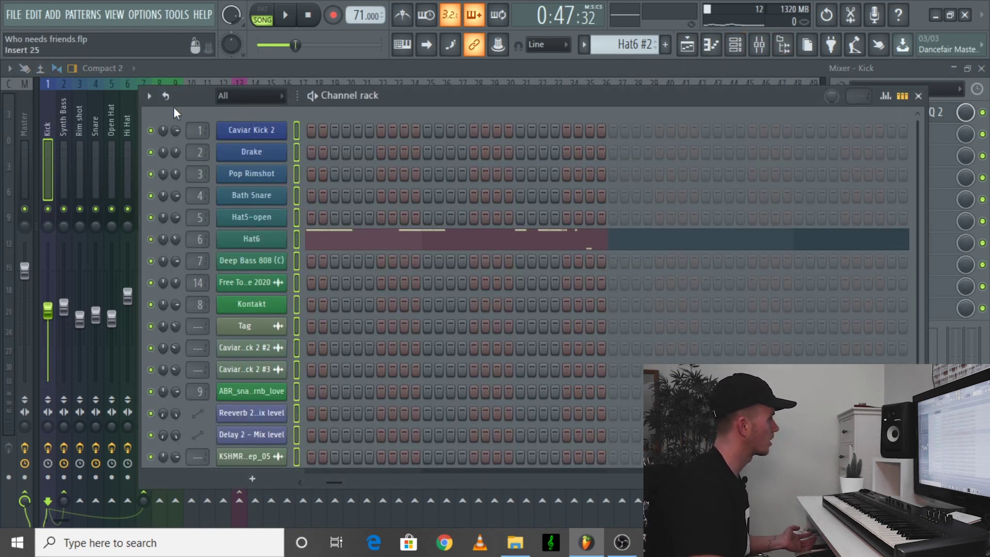
click(149, 96)
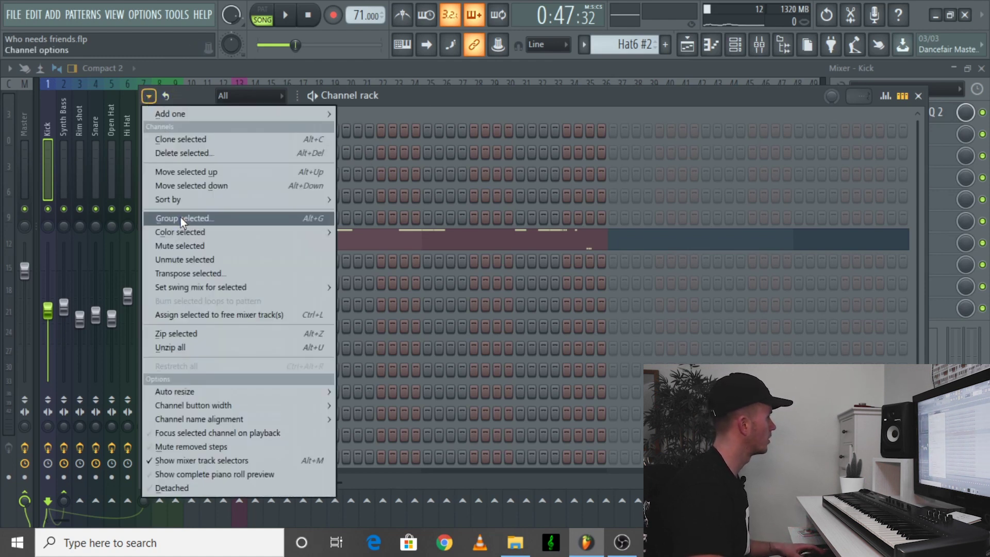
mouse_move(193, 236)
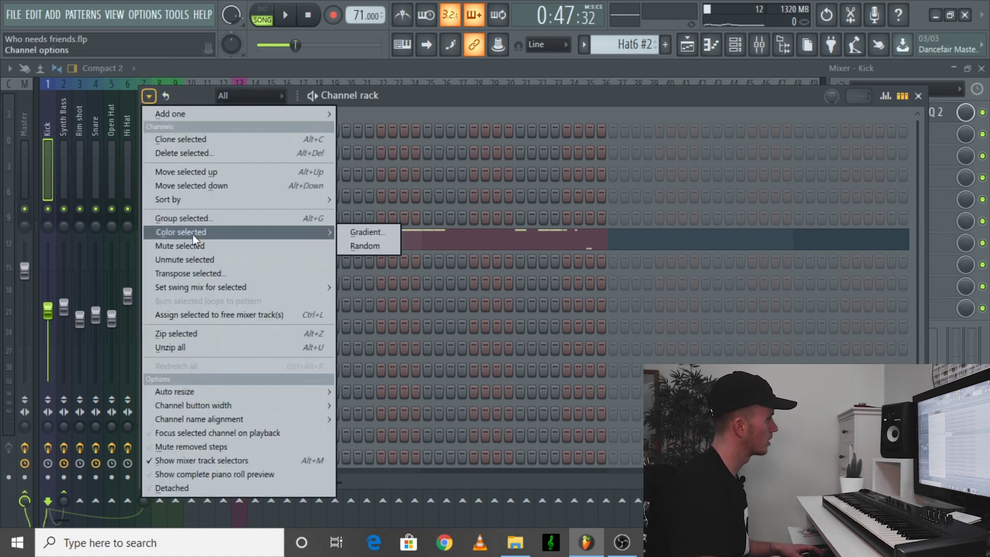
click(352, 232)
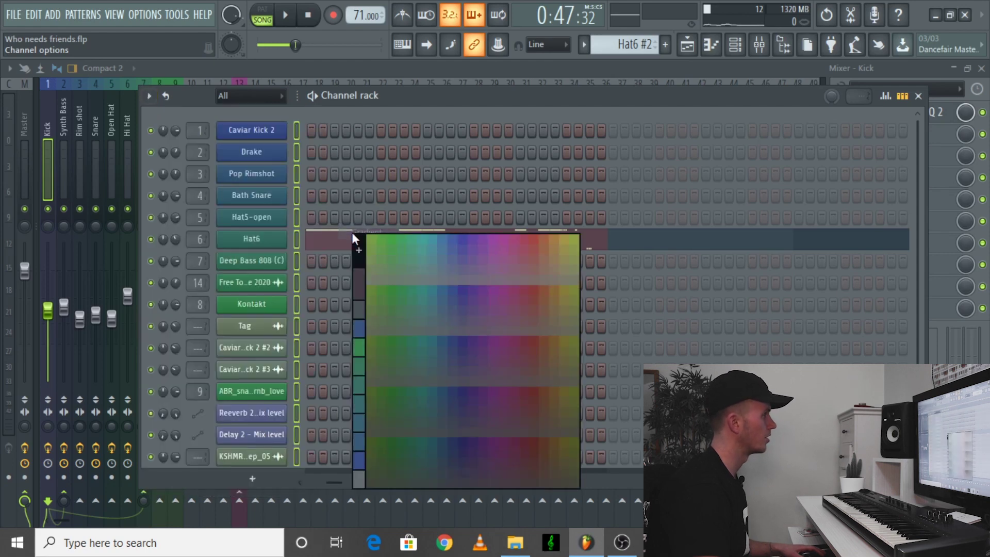
click(594, 95)
click(654, 74)
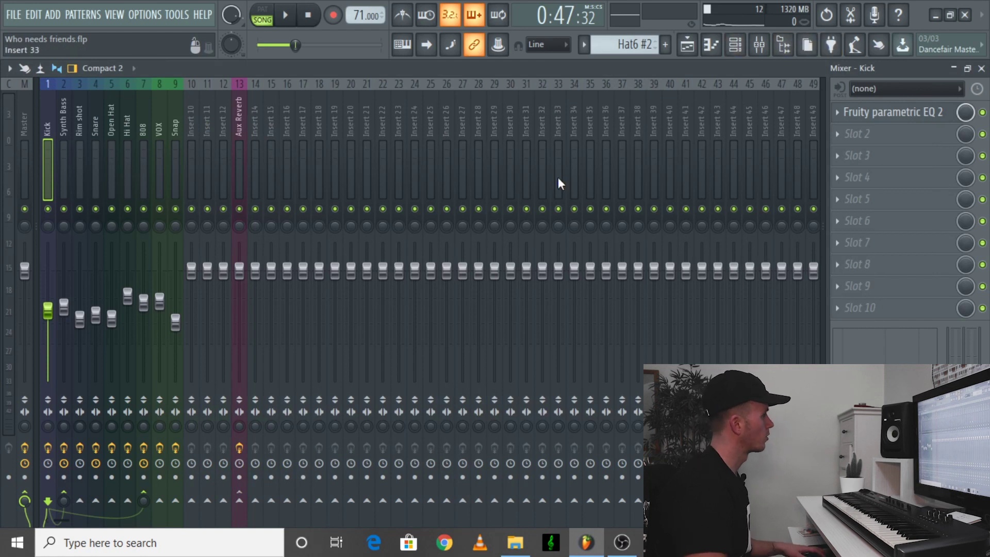
View the Kick track's Fruity Parametric EQ 2, and play the beat to compare the kick with the EQ off and on
click(892, 112)
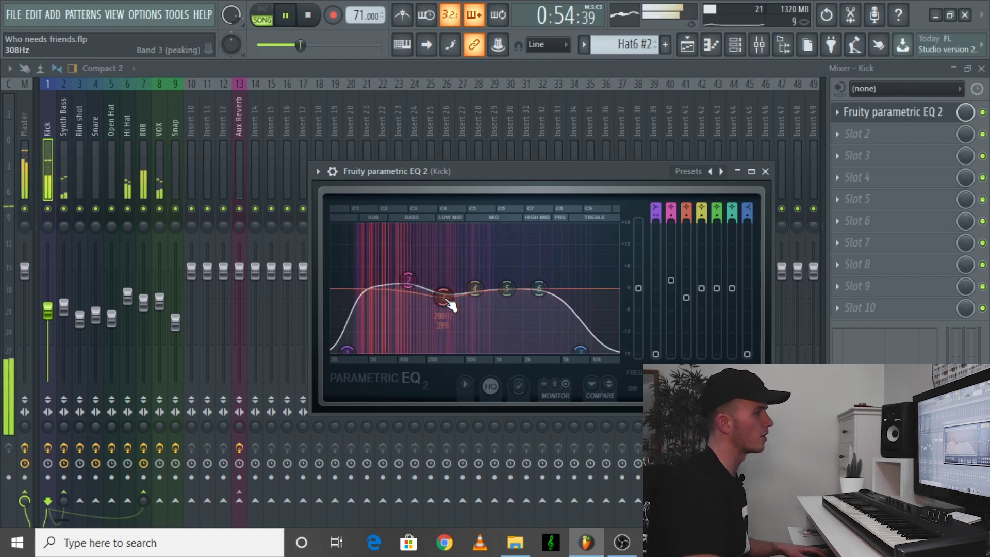
key(space)
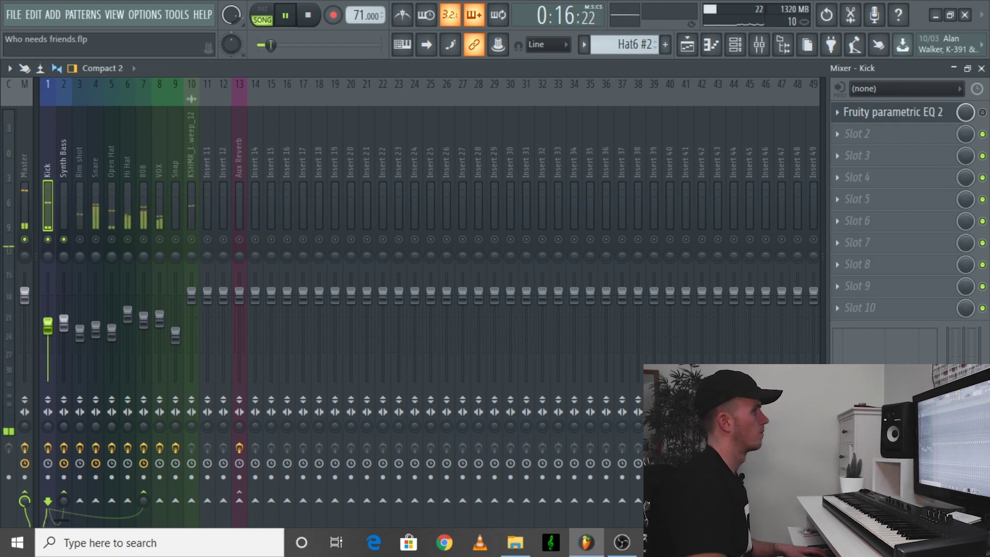
key(space)
key(space)
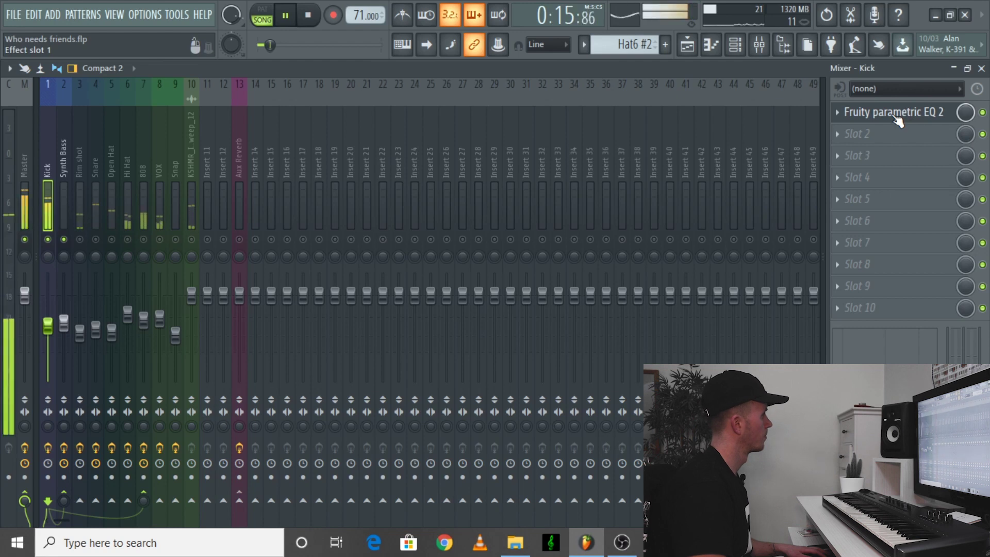
key(space)
View the Fruity Blood Overdrive settings on the Synth Bass mixer track
key(Right)
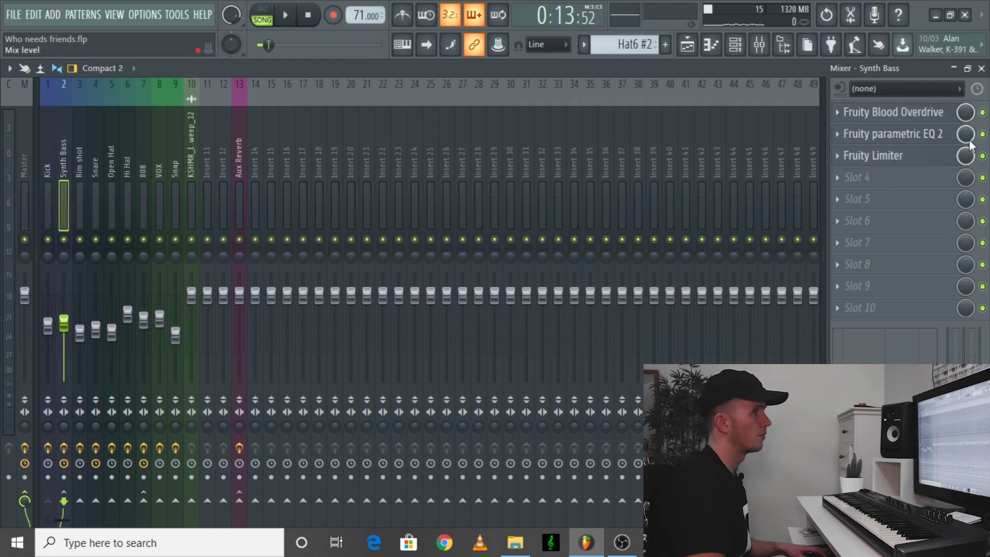
click(925, 121)
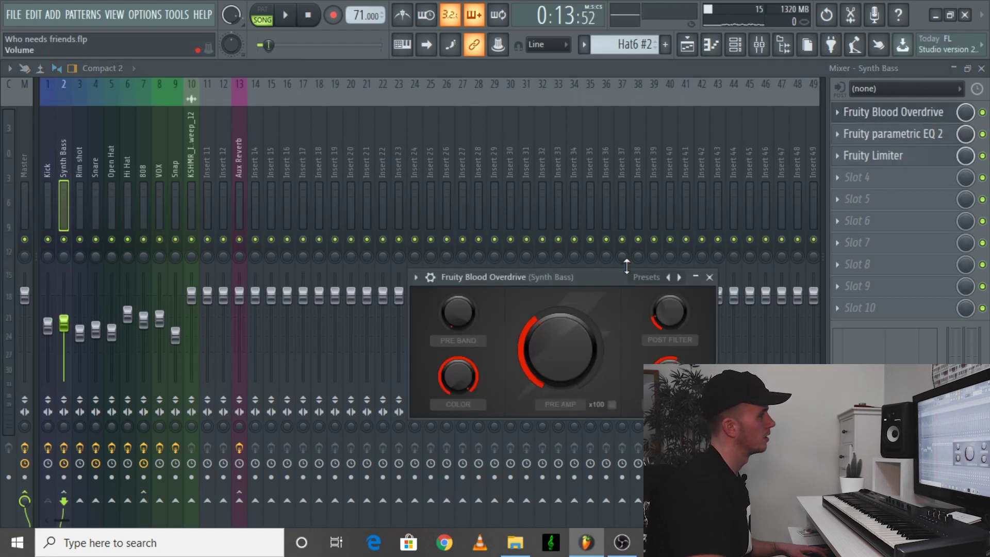
drag(583, 280, 527, 212)
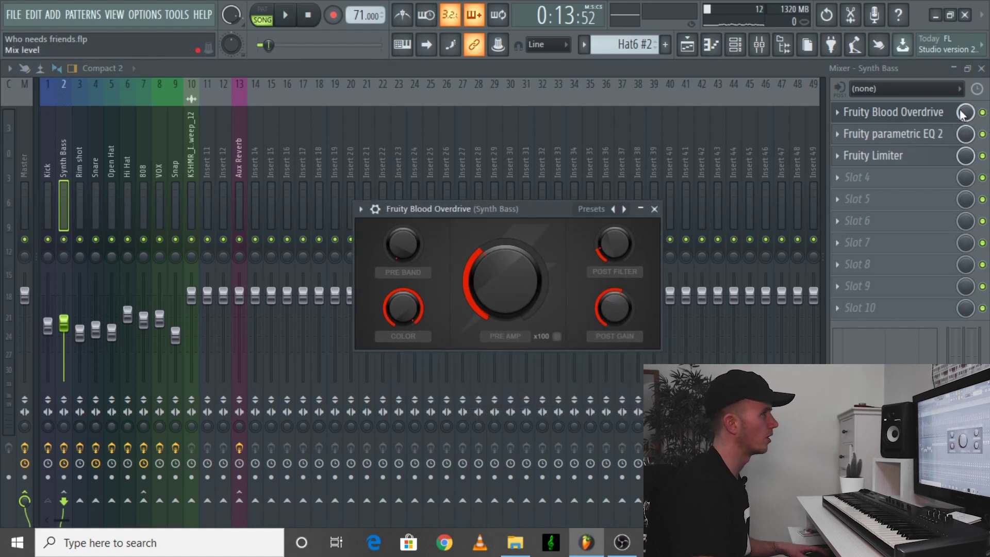
Play from bar 9 with Synth Bass soloed and its EQ and limiter bypassed to hear the overdrive alone
key(F5)
click(380, 100)
key(space)
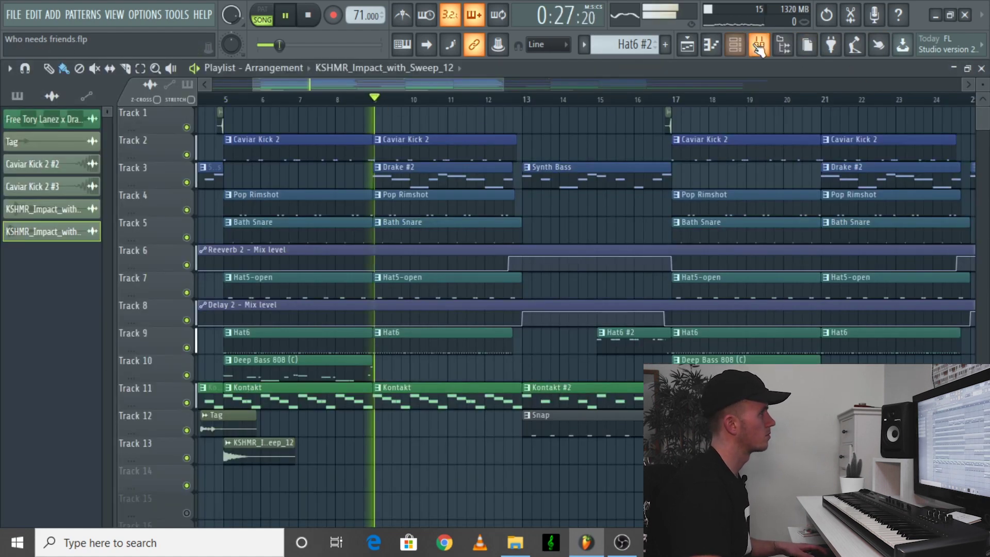
click(758, 46)
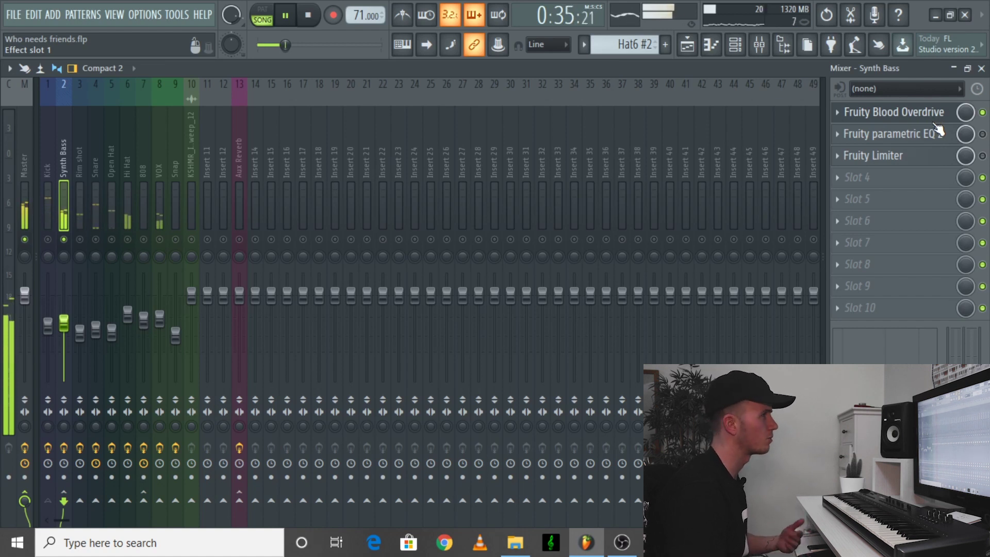
key(space)
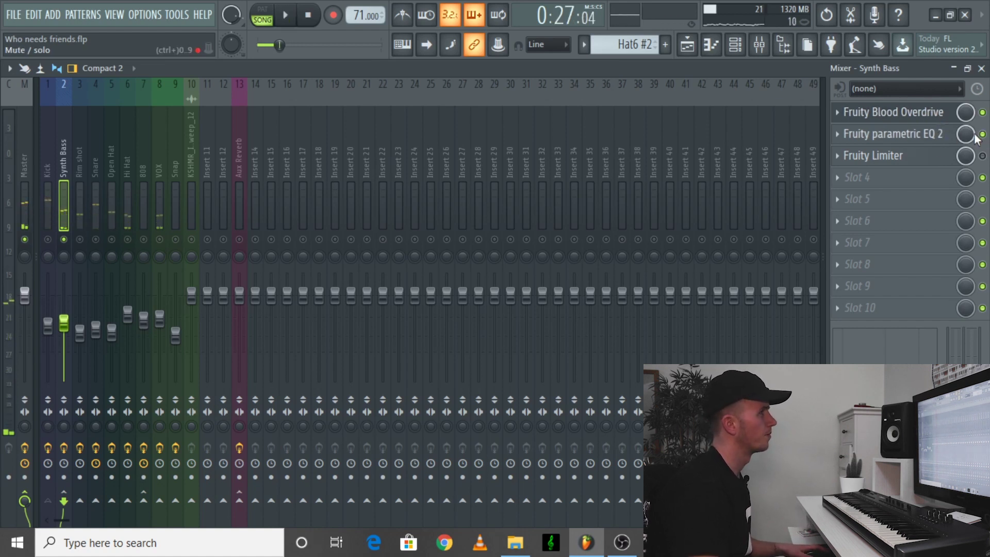
View the Synth Bass's Fruity Parametric EQ 2 curve while playing from bar 9, and close the EQ
click(933, 135)
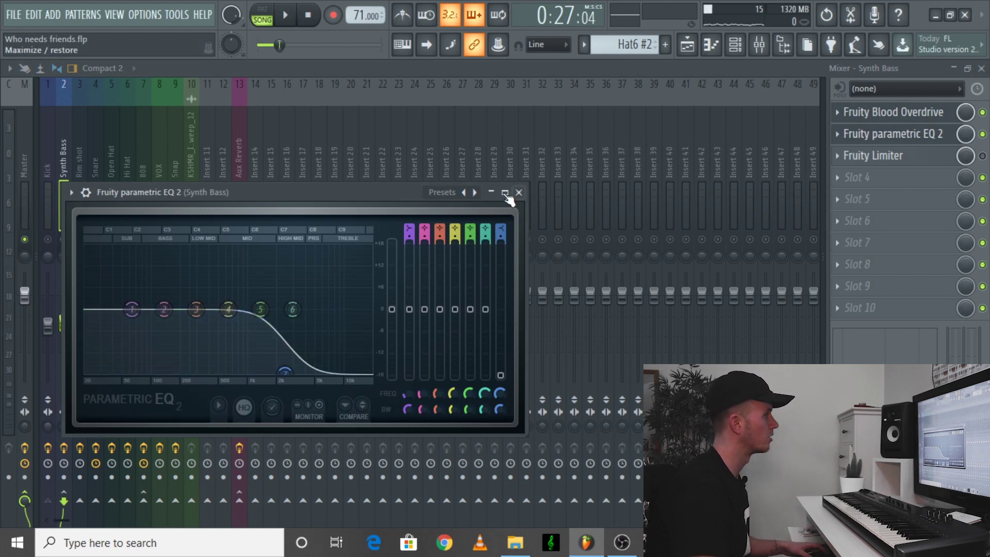
key(space)
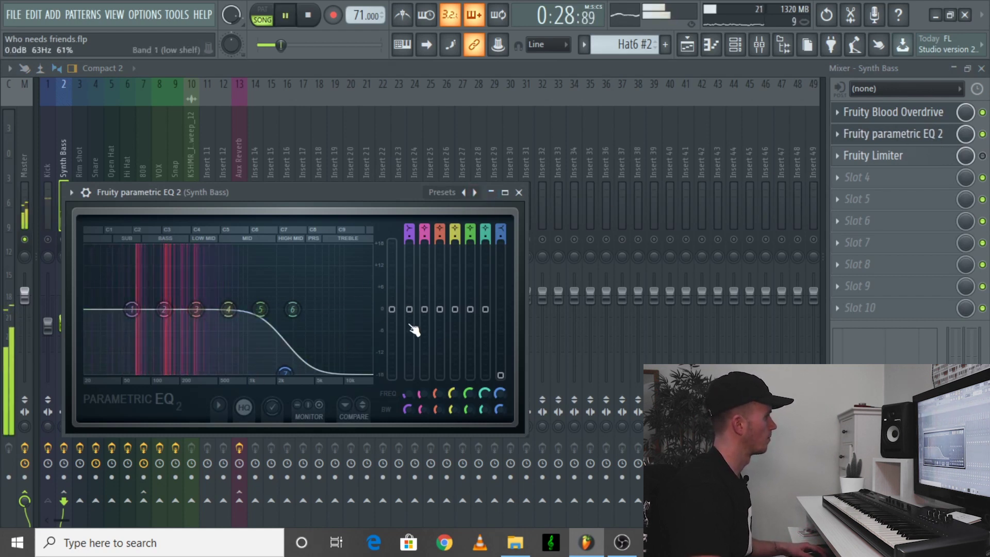
click(519, 192)
key(space)
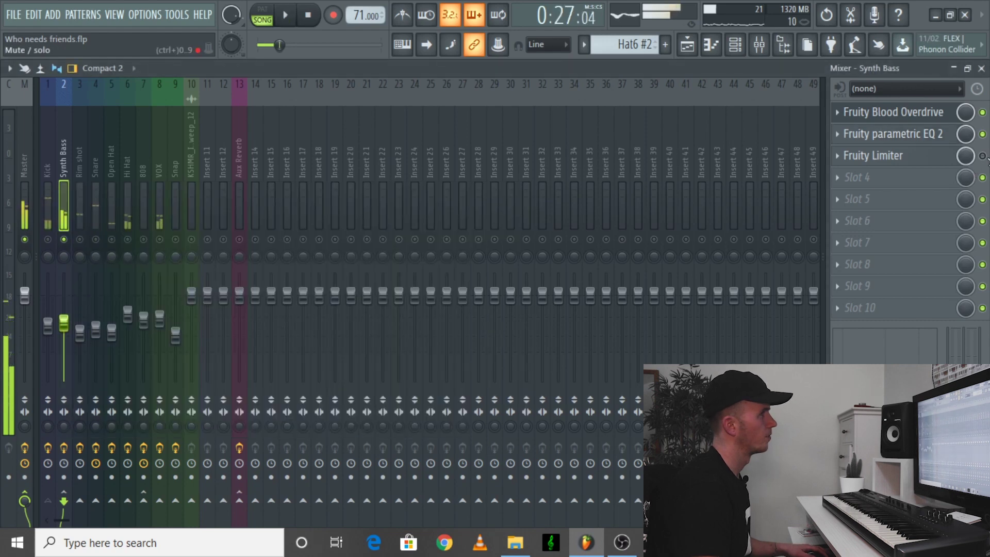
View the Synth Bass's Fruity Limiter compressor settings, and close the limiter
click(930, 157)
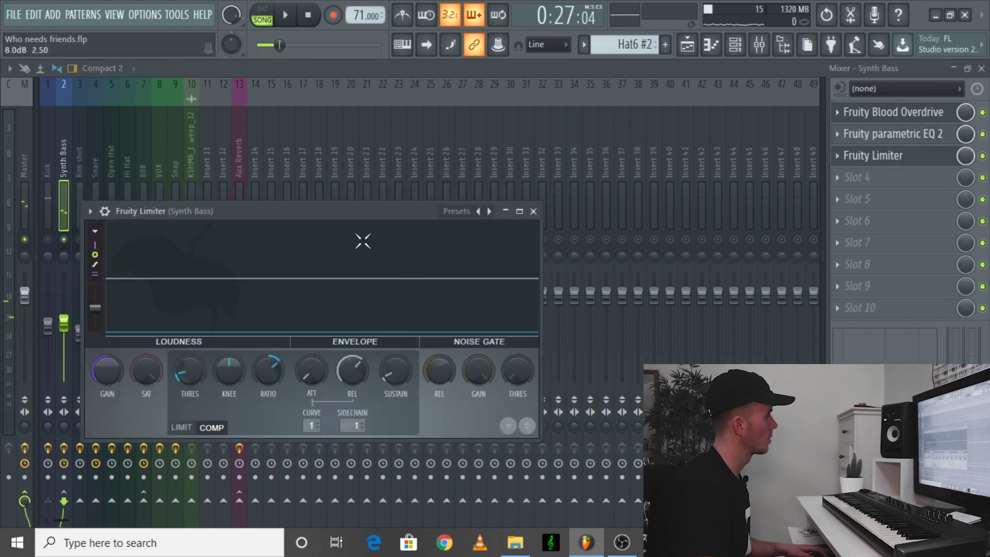
drag(349, 216, 566, 166)
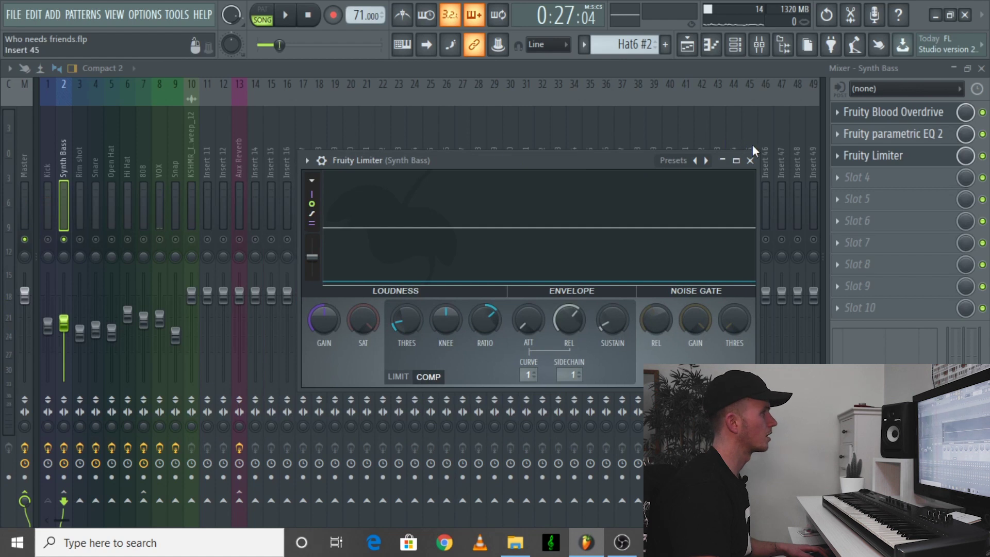
click(750, 160)
Select the Kick mixer track, and clear the solo so all mixer tracks are active
click(43, 163)
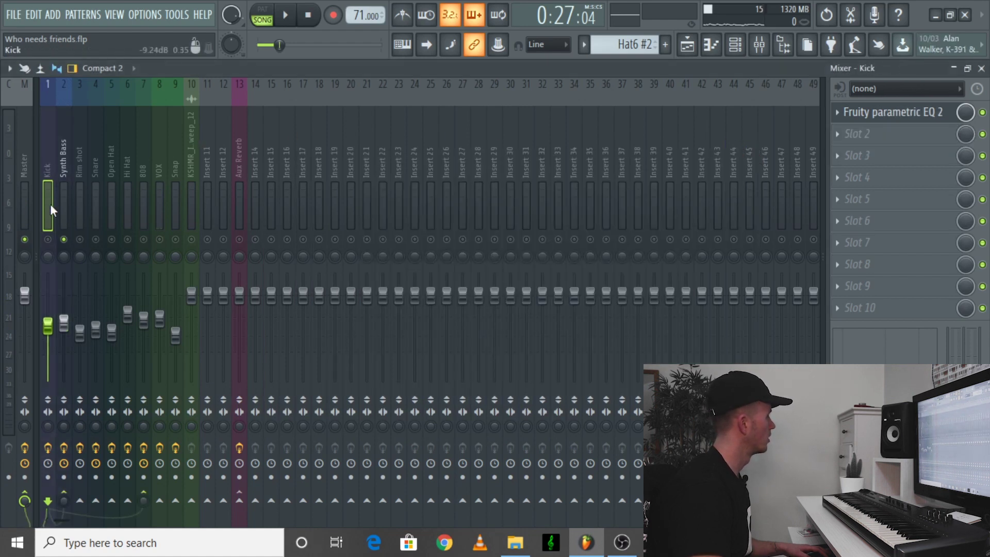
right_click(49, 240)
right_click(48, 240)
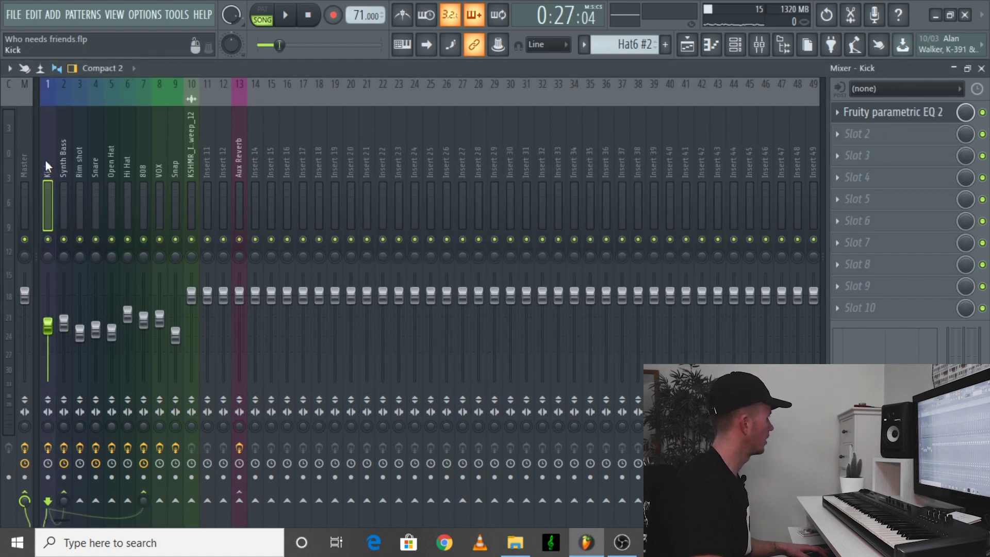
View the sidechain routing options for the Kick and its existing sends to the Synth Bass and 808 tracks
right_click(96, 503)
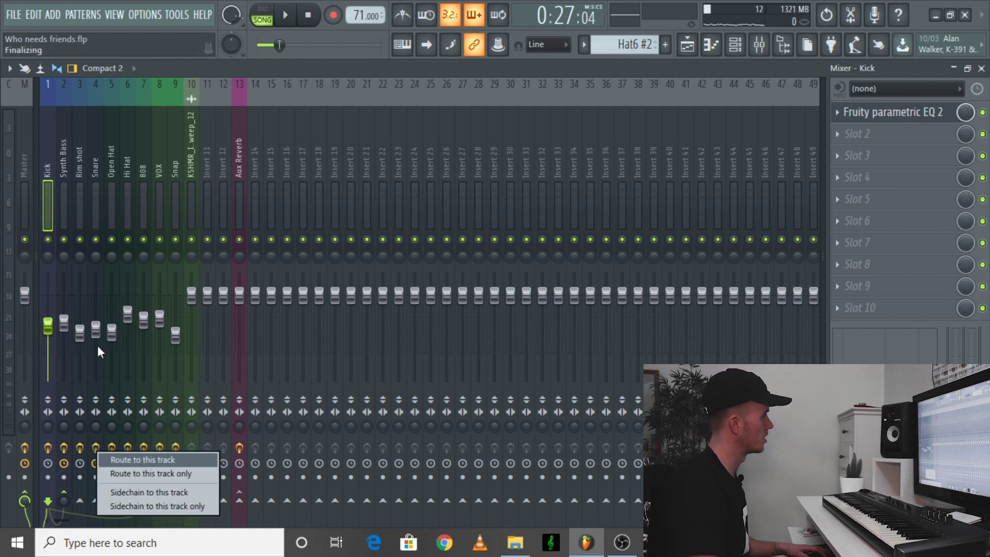
click(67, 159)
click(49, 161)
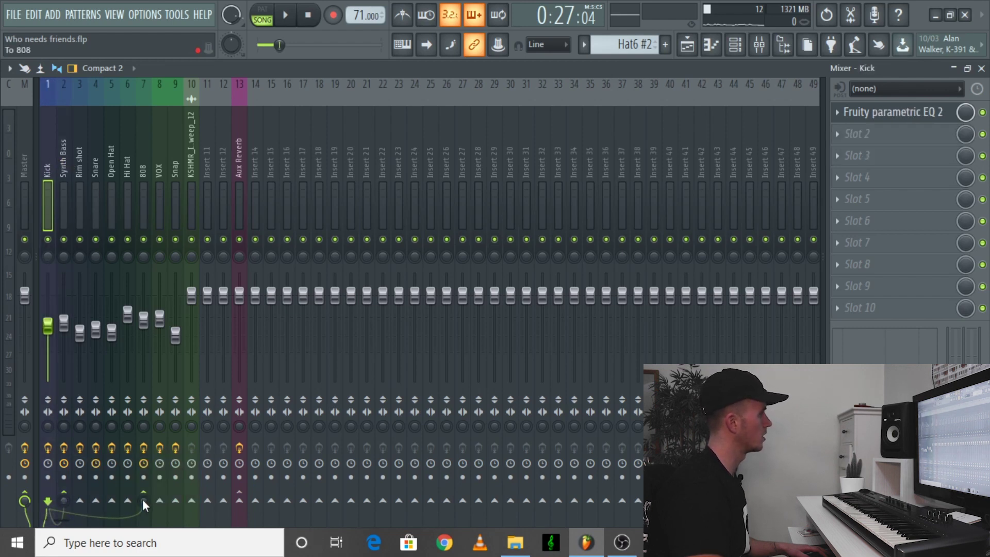
Examine the threshold and ratio in the Synth Bass's Fruity Limiter, and play from bar 9 to see the kick's sidechain compression
click(63, 142)
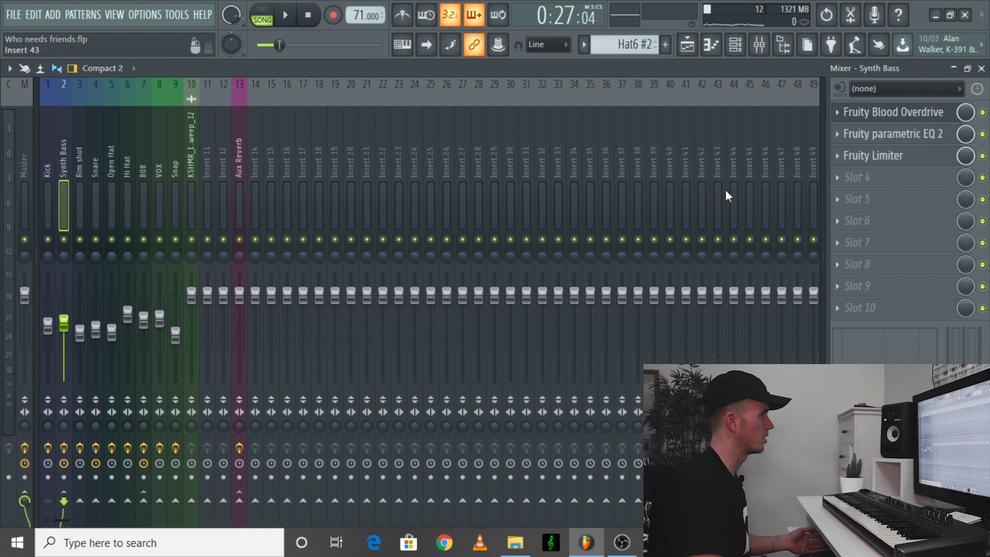
click(873, 155)
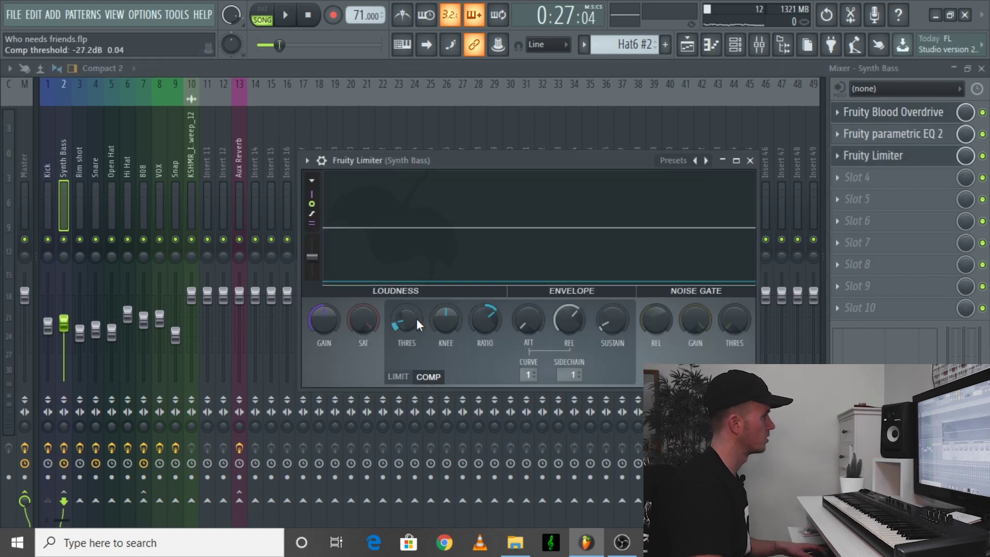
key(space)
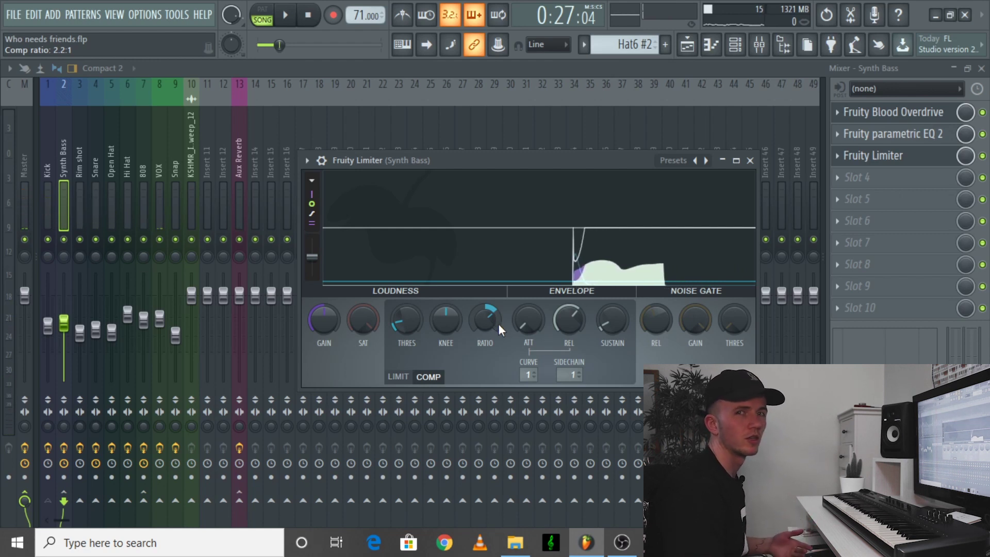
key(space)
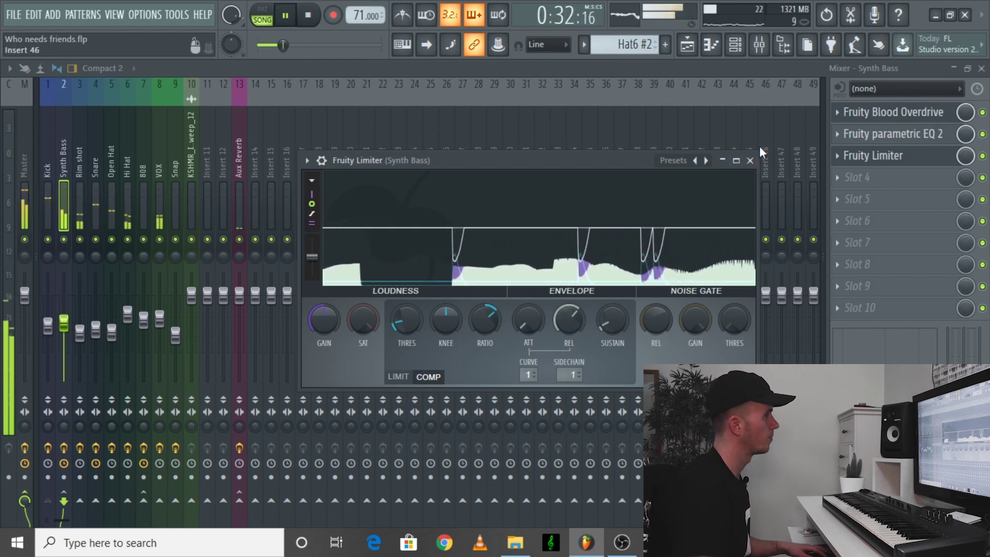
click(751, 160)
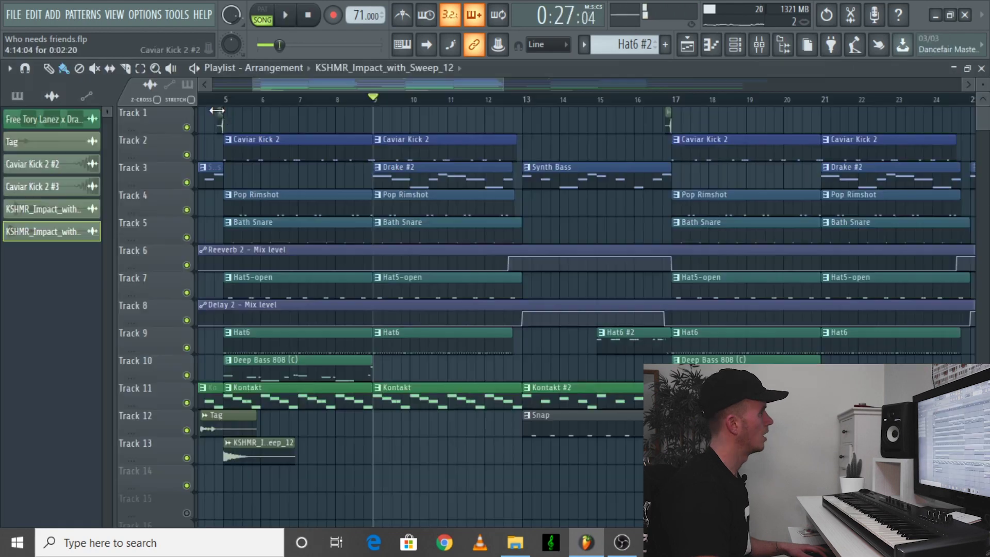
Play the arrangement from bar 5, and view the Fruity Limiter on the 808 mixer track
click(233, 99)
key(space)
key(F9)
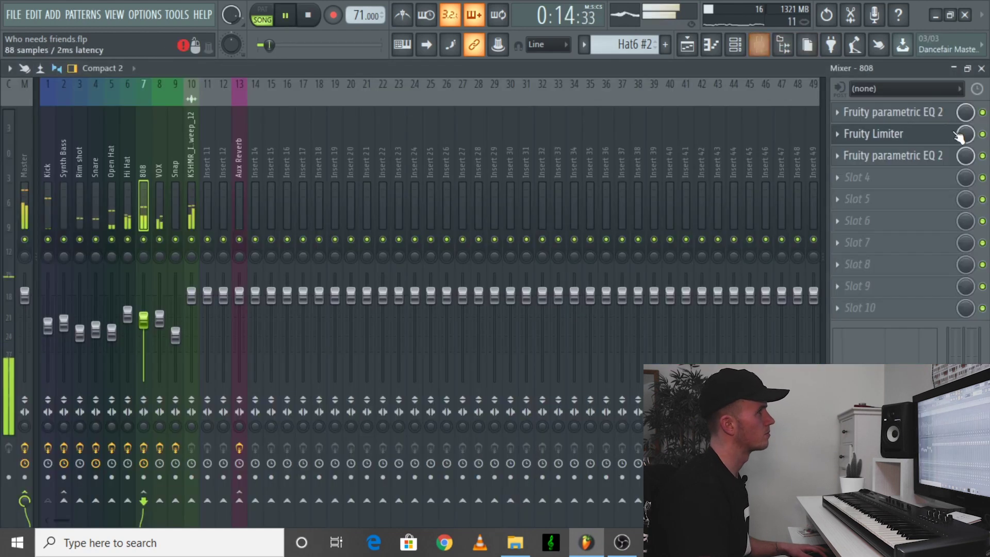
click(920, 134)
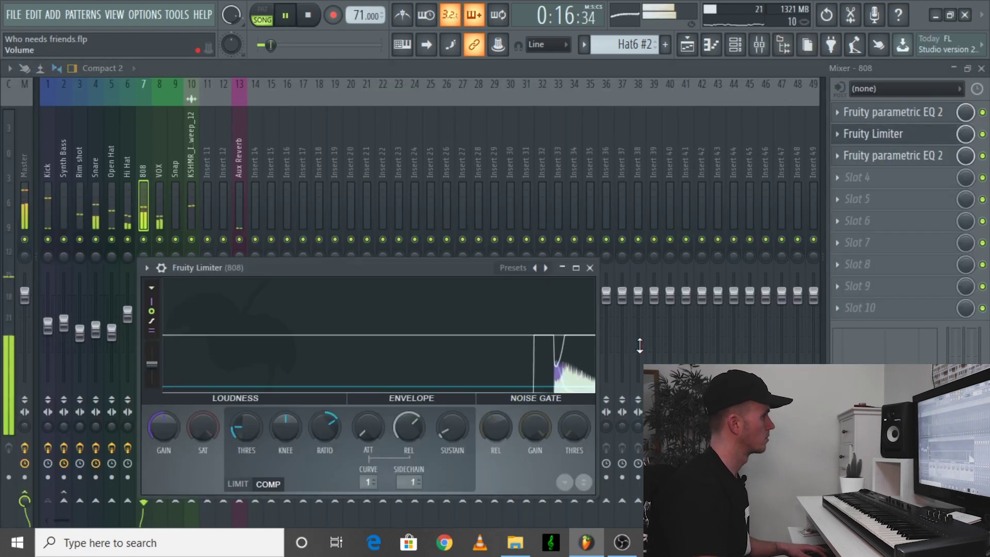
Examine the low cut in the Rim shot mixer track's Fruity parametric EQ 2 during playback
click(591, 269)
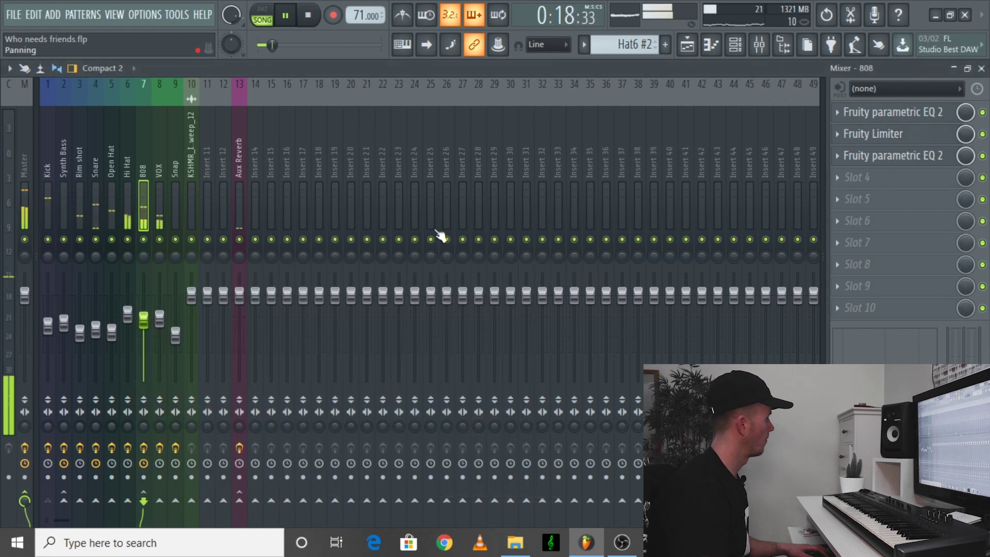
key(space)
click(64, 155)
click(79, 161)
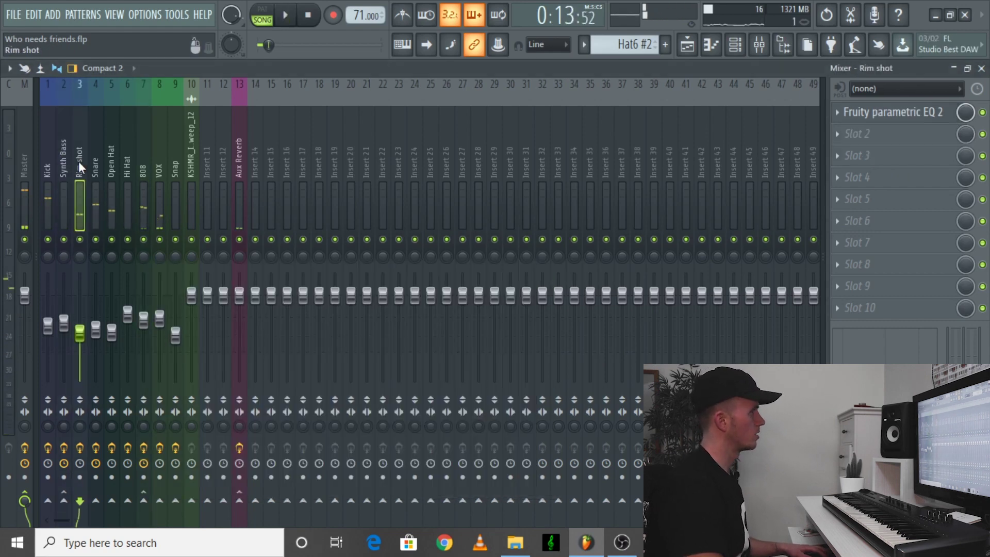
click(926, 114)
key(space)
drag(382, 212, 567, 186)
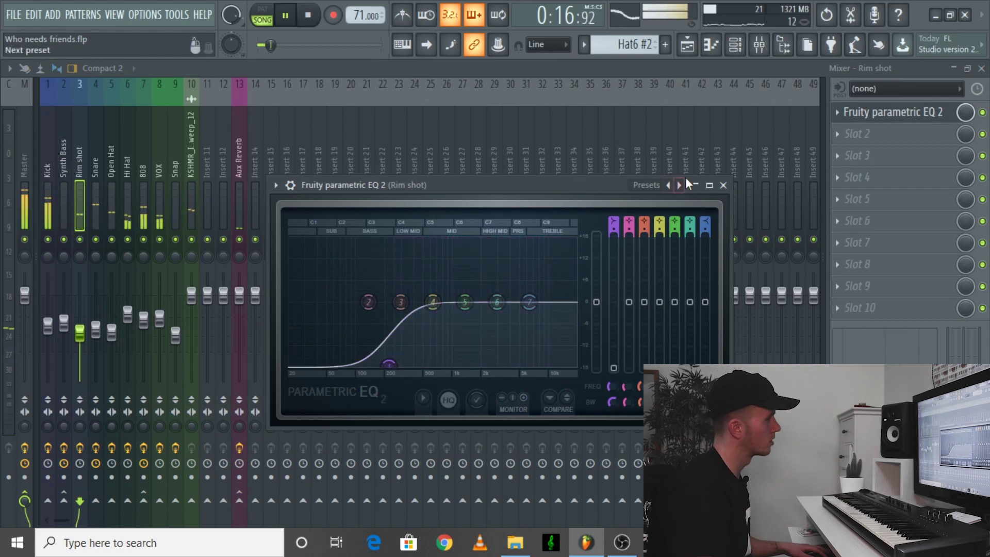
click(724, 185)
Remove the Ozone 8 Imager from slot 3 of the Snare mixer track and play the arrangement
click(97, 156)
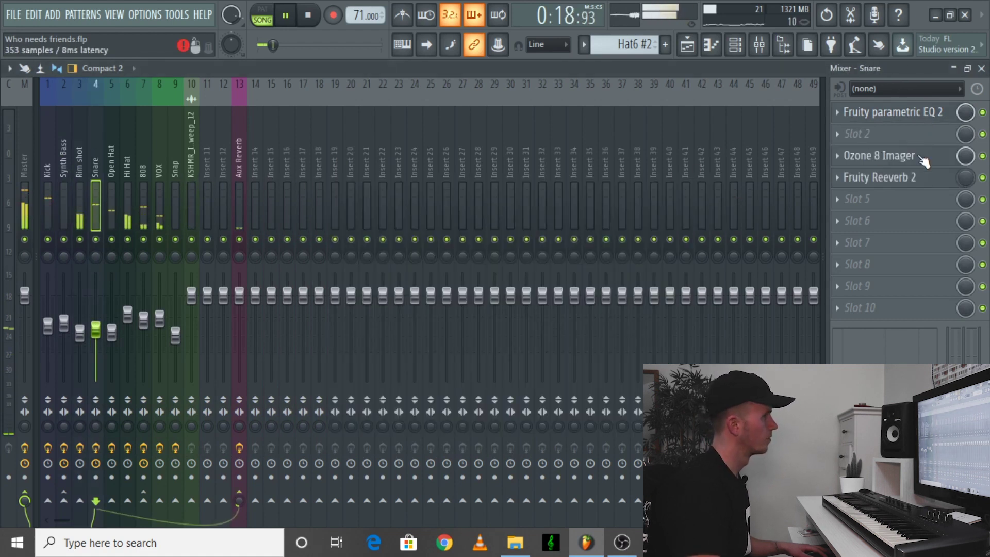
key(space)
click(284, 17)
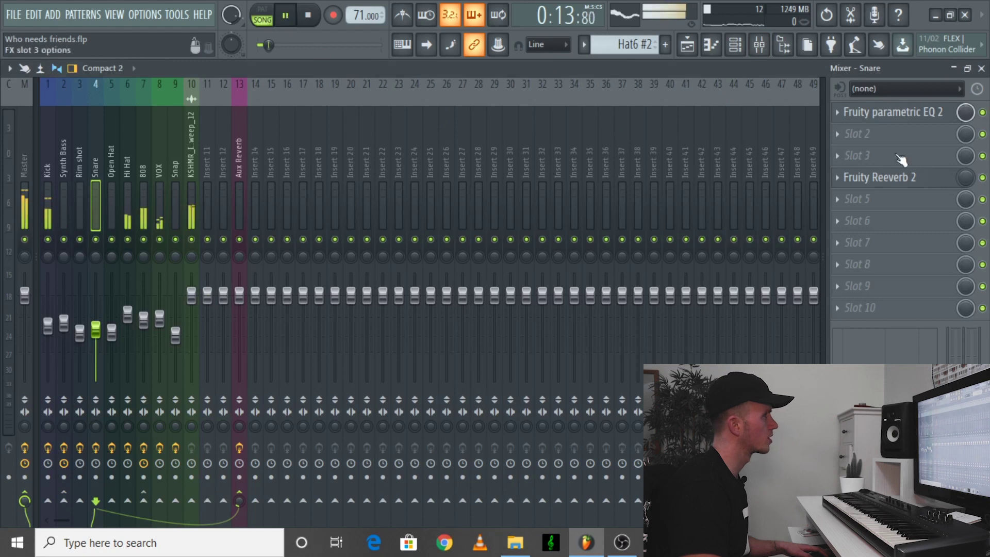
Examine the Snare's Fruity parametric EQ 2, and the stereo separation, decay and wet level in its Fruity Reeverb 2
click(921, 112)
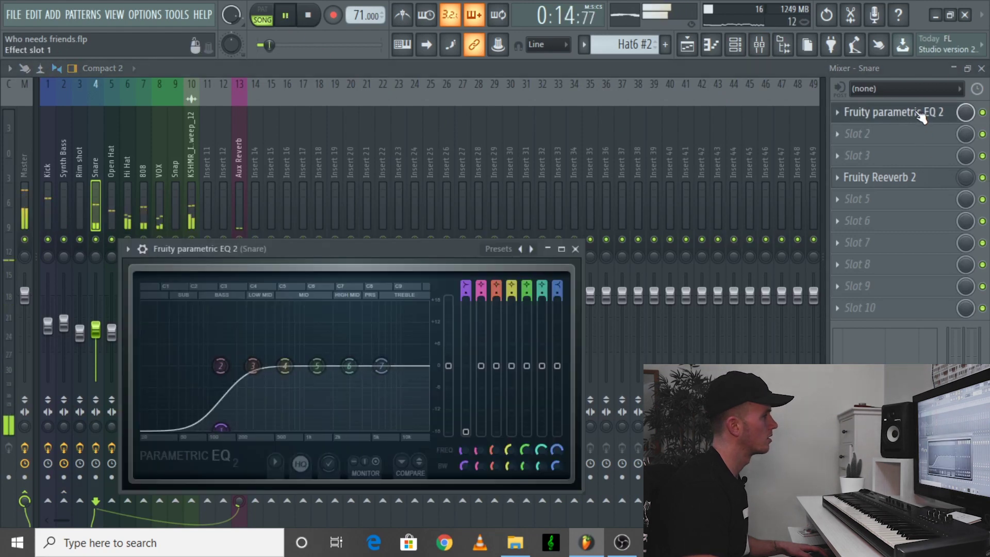
click(575, 250)
click(913, 180)
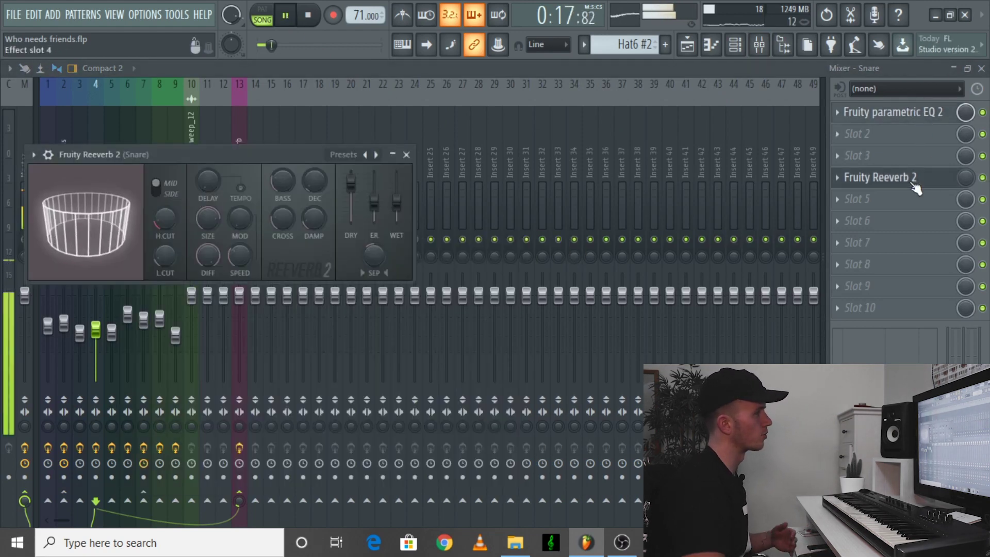
key(space)
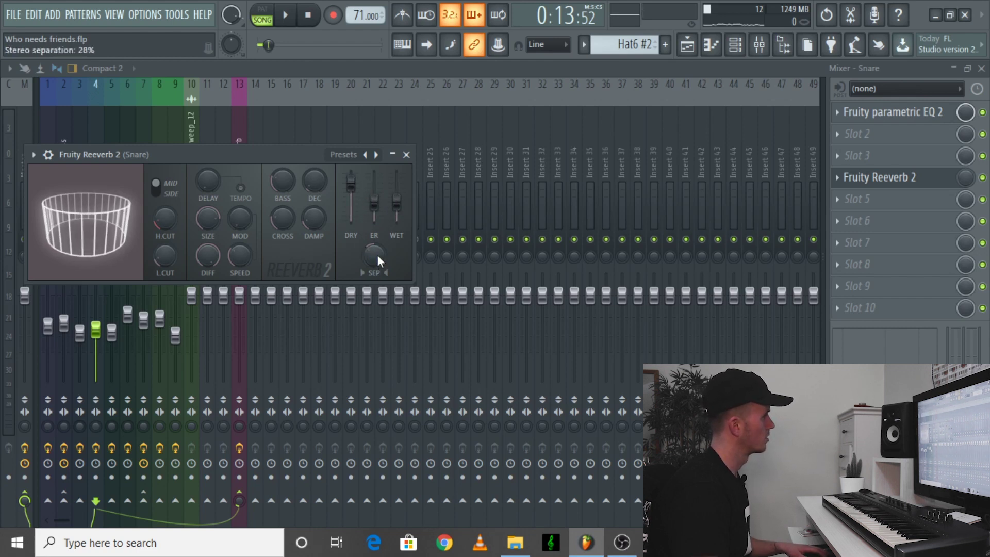
drag(363, 259, 362, 258)
drag(318, 181, 318, 196)
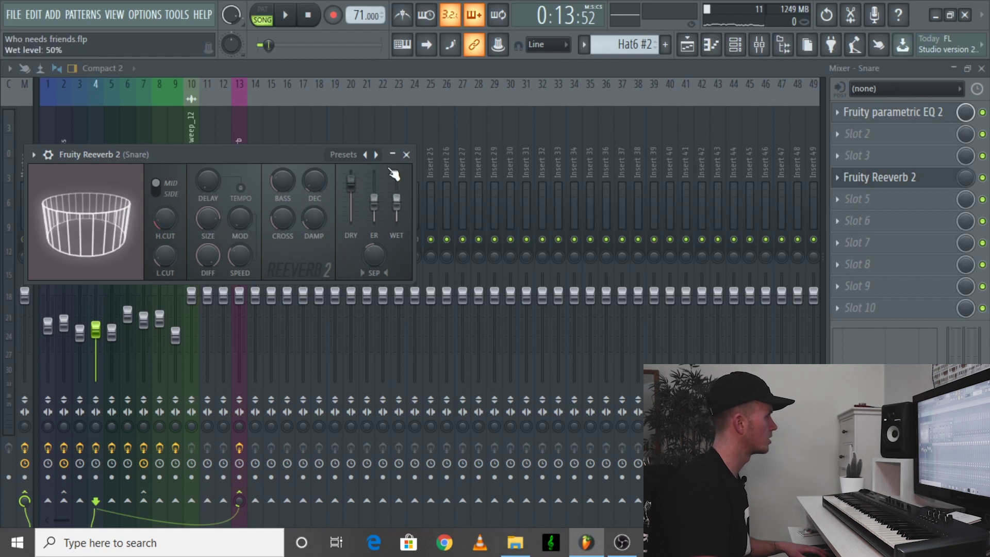
click(406, 154)
Examine the low cut in the Open Hat mixer track's Fruity parametric EQ 2 during playback
click(112, 151)
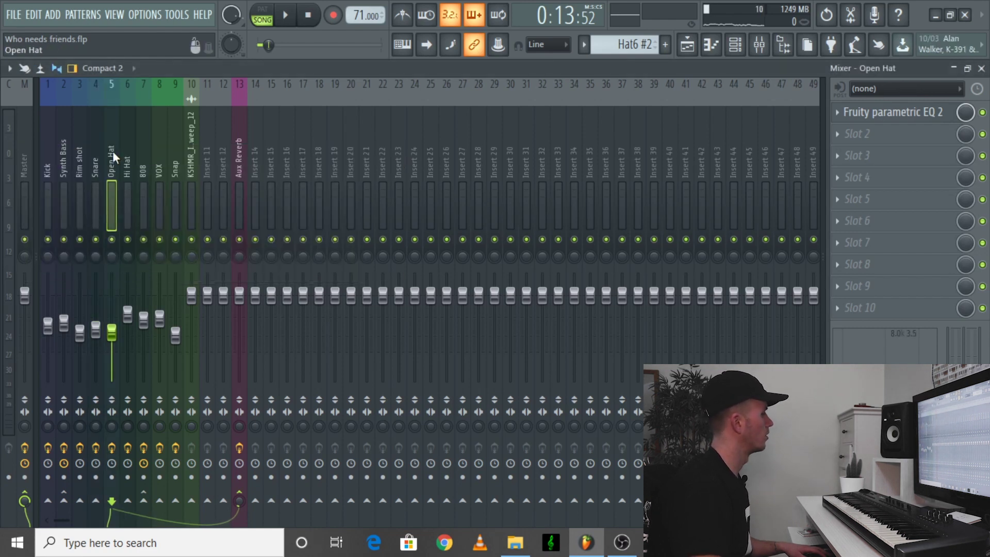
click(891, 112)
key(space)
drag(490, 283, 465, 271)
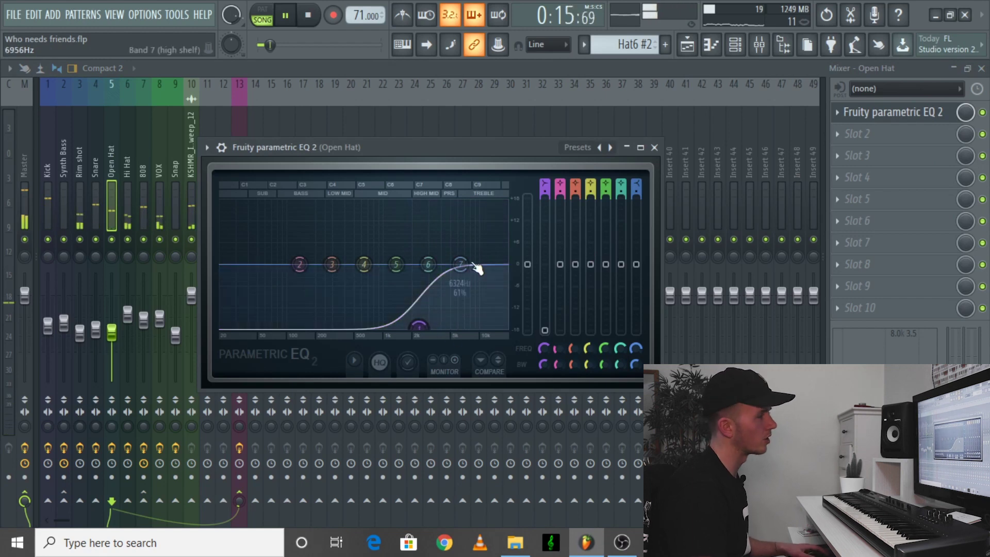
click(654, 148)
View the Fruity parametric EQ 2 on the Hi Hat mixer track while the arrangement plays
click(133, 168)
click(887, 114)
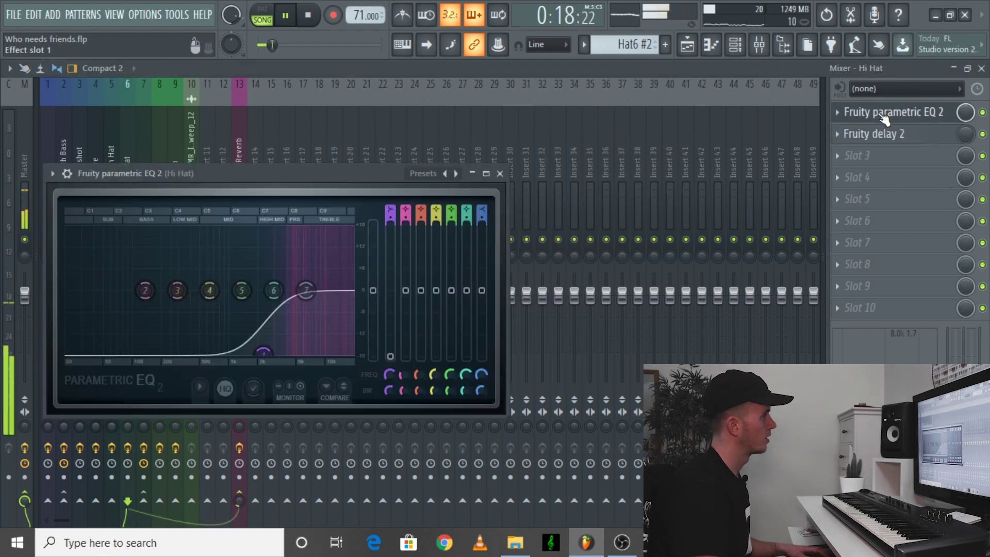
click(500, 174)
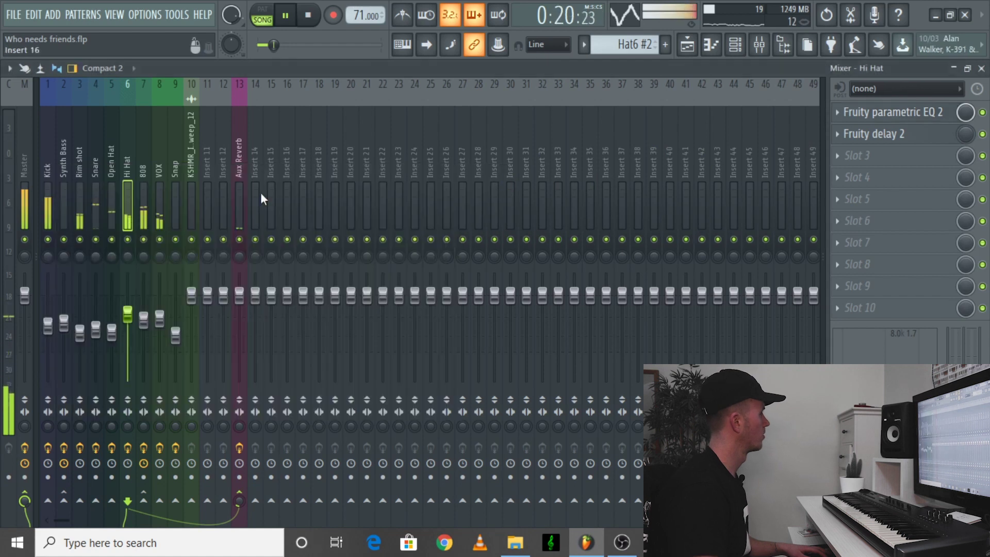
Play the arrangement and compare the frequency display of both Fruity parametric EQ 2 effects on the 808 mixer track
click(138, 164)
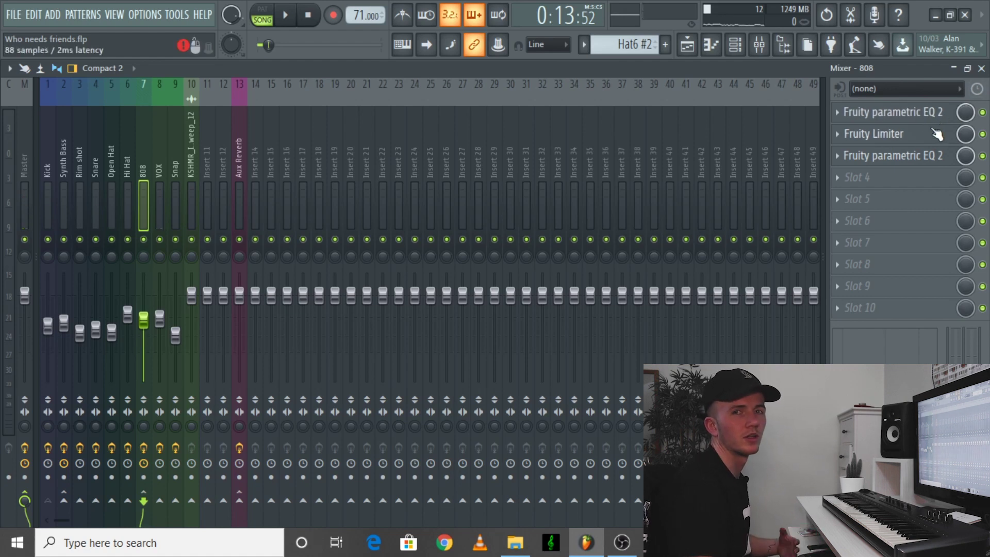
click(905, 154)
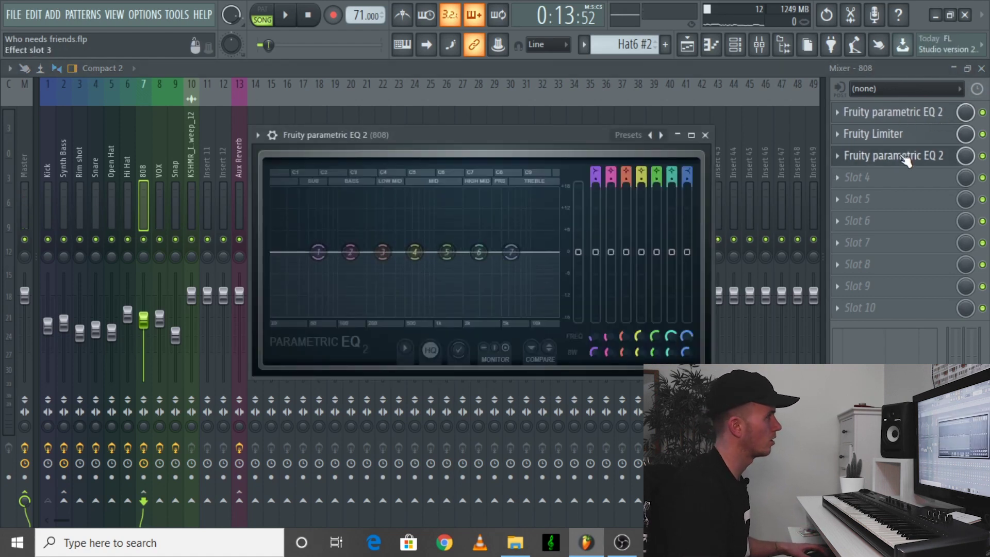
key(space)
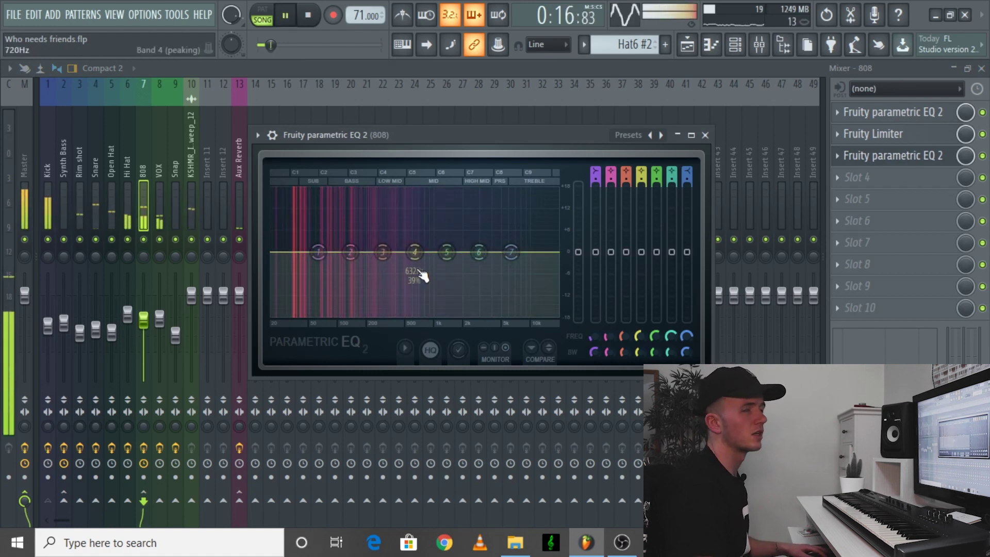
key(space)
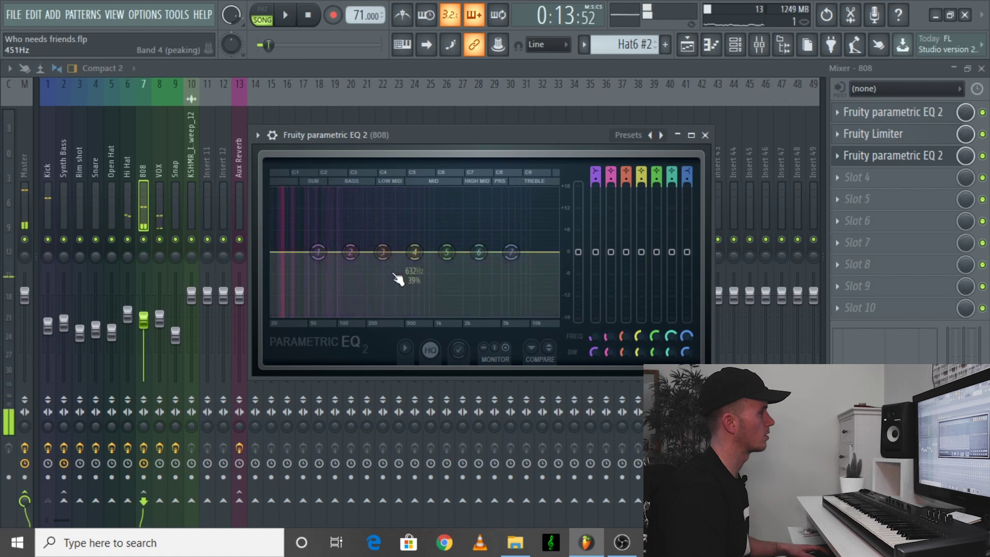
key(space)
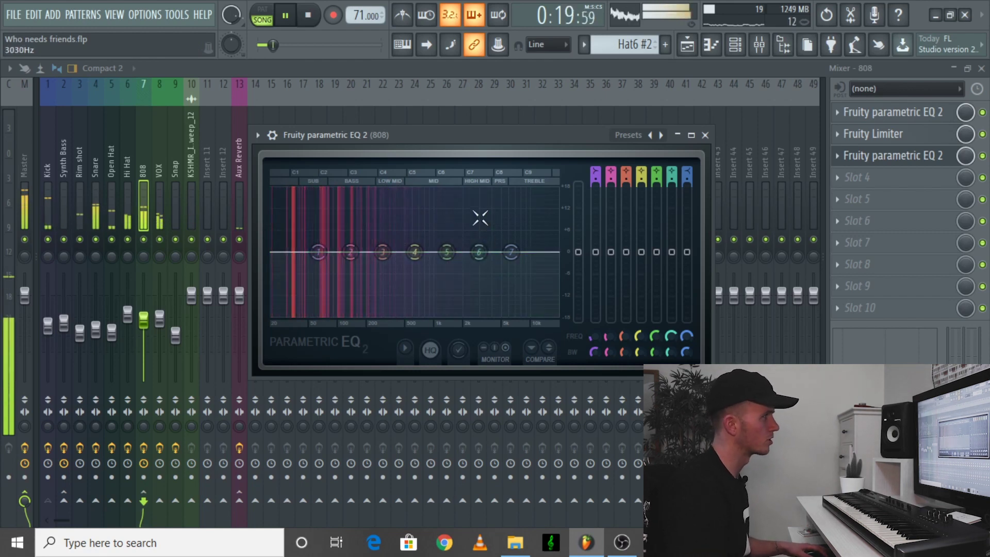
click(705, 135)
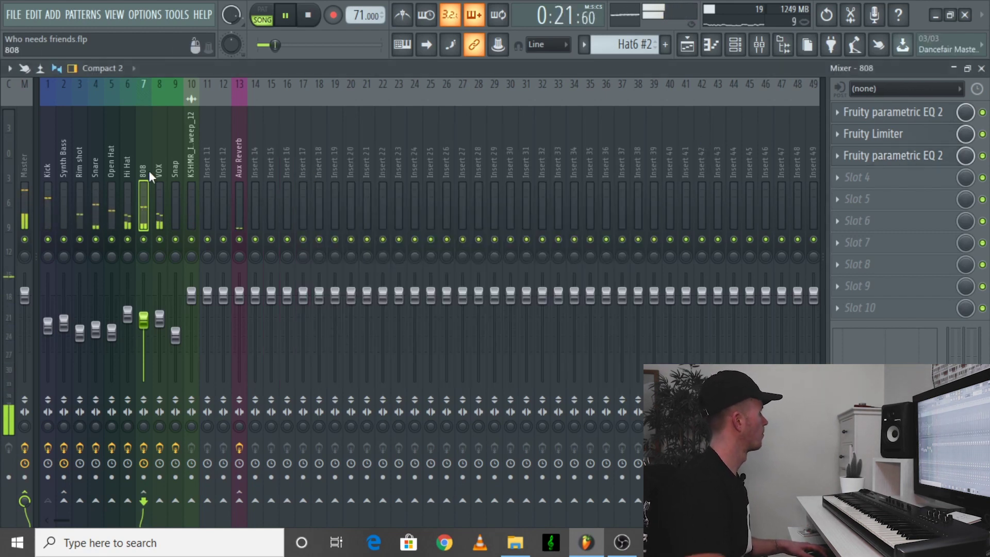
click(895, 113)
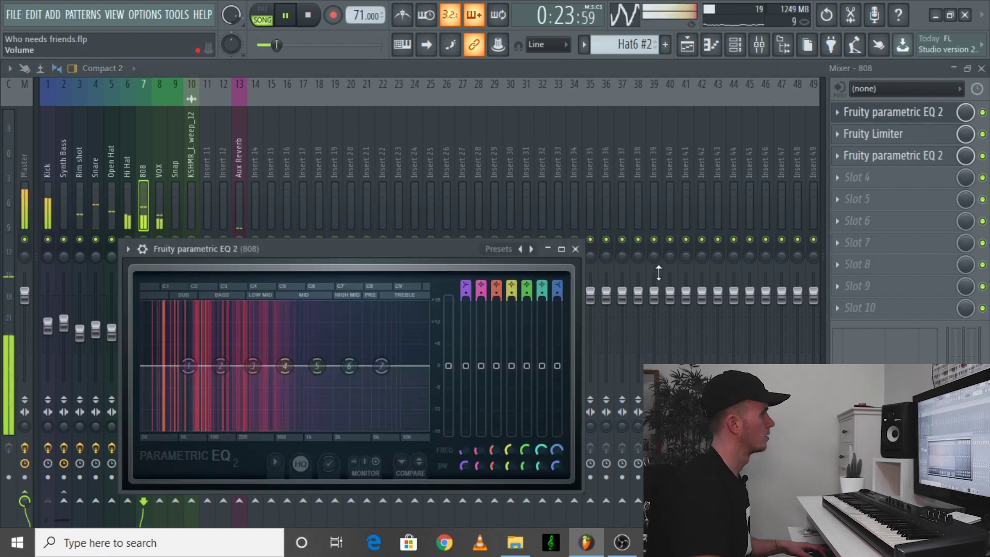
click(575, 249)
key(space)
Examine the low cut in the VOX mixer track's Fruity parametric EQ 2 with the arrangement playing
click(157, 166)
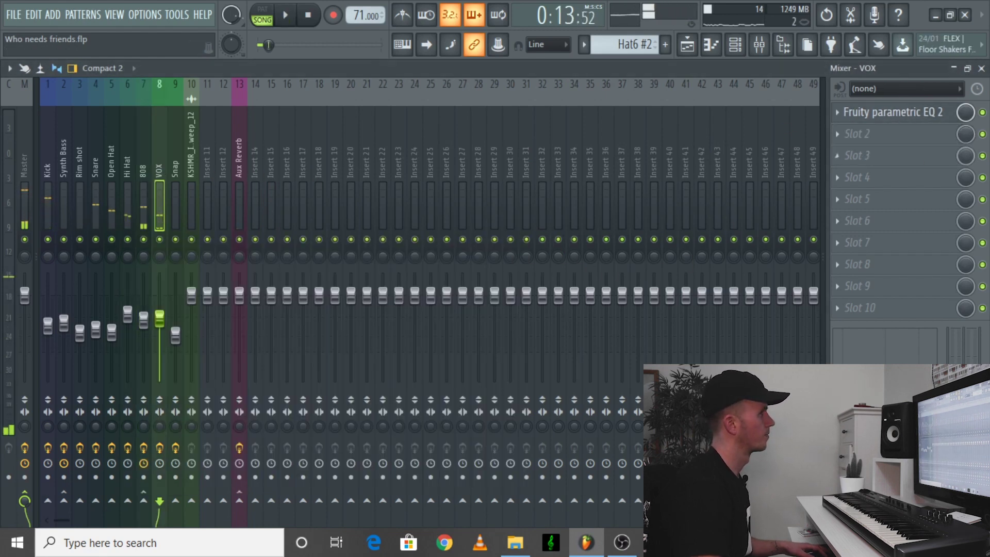
click(918, 114)
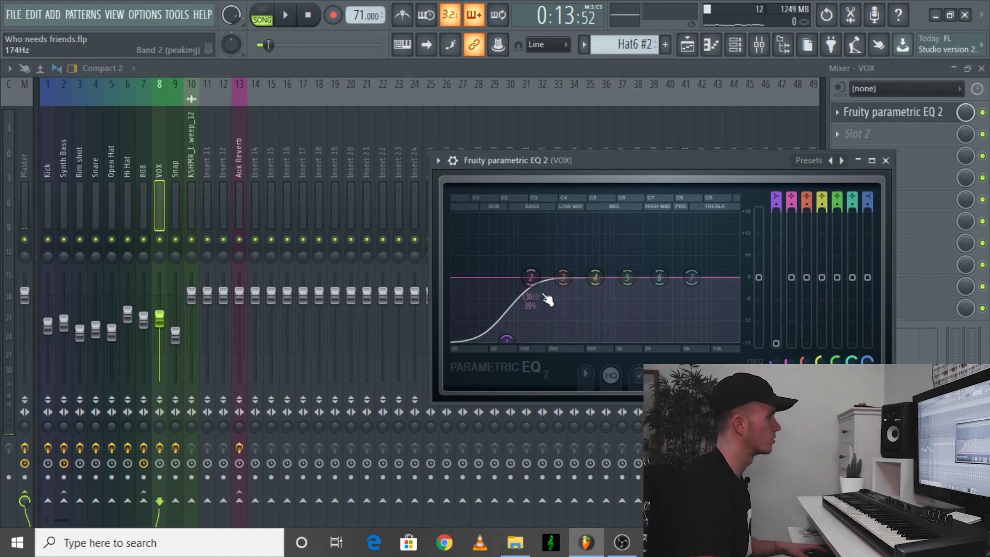
key(space)
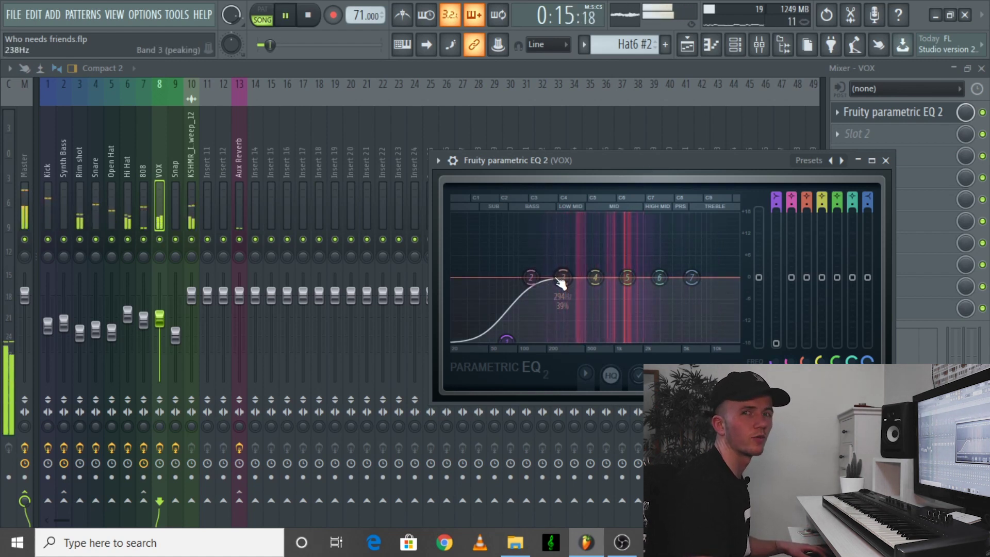
key(space)
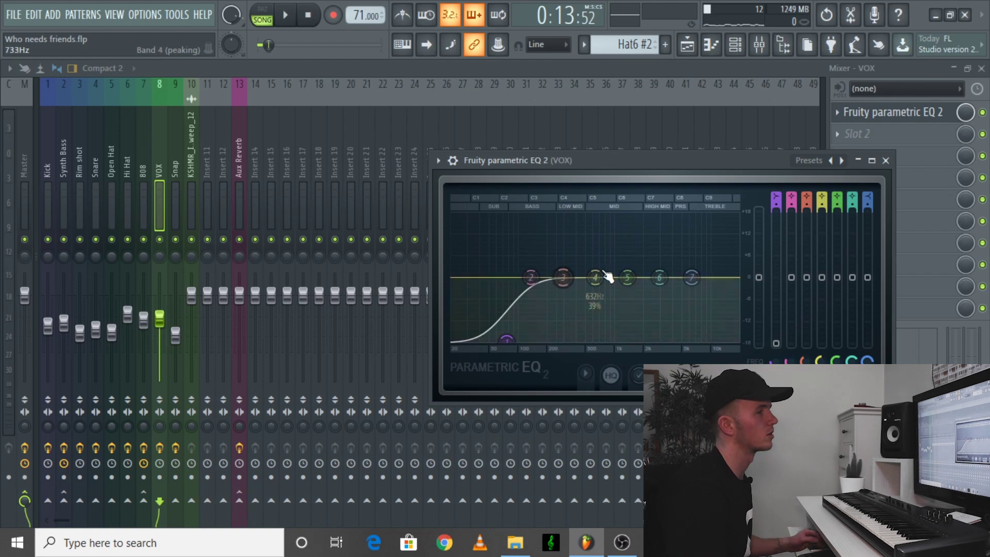
click(886, 161)
View the Fruity Reeverb 2 on the Snap mixer track, and play the arrangement from bar 13 to hear the snap
click(179, 163)
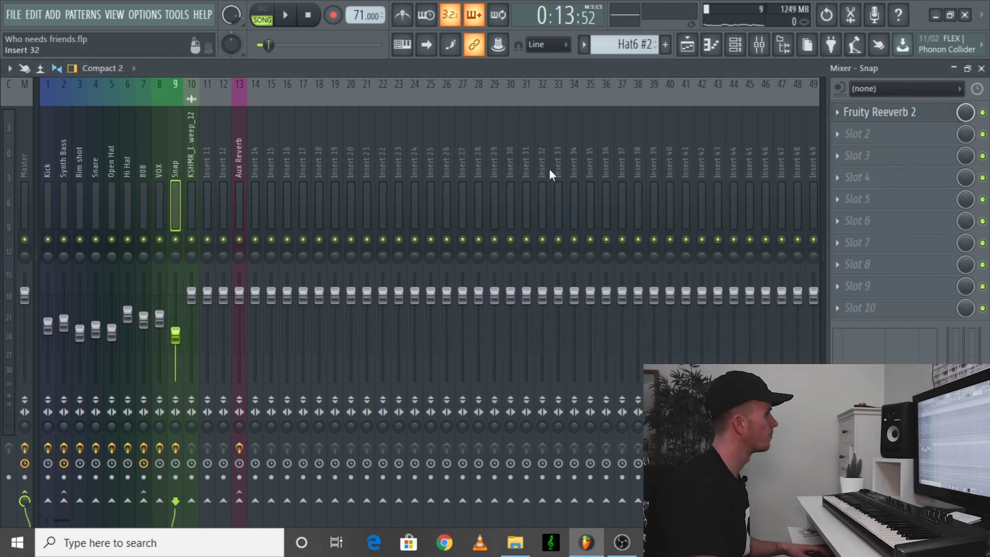
click(876, 111)
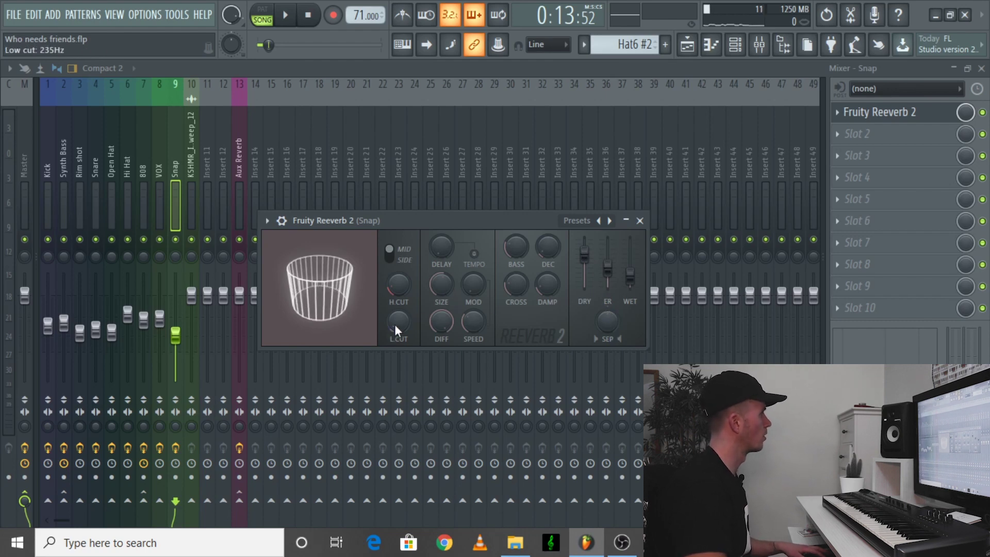
click(688, 46)
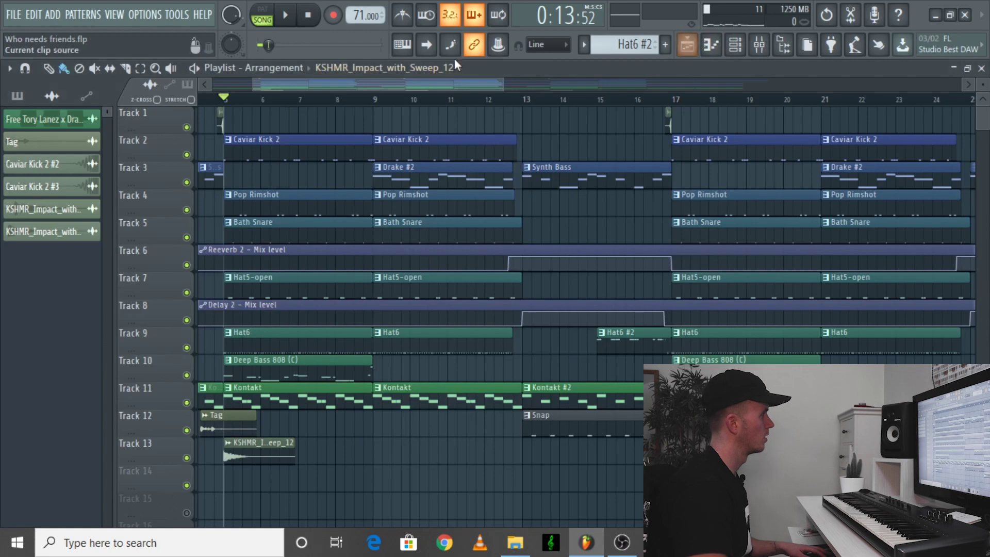
click(531, 100)
key(space)
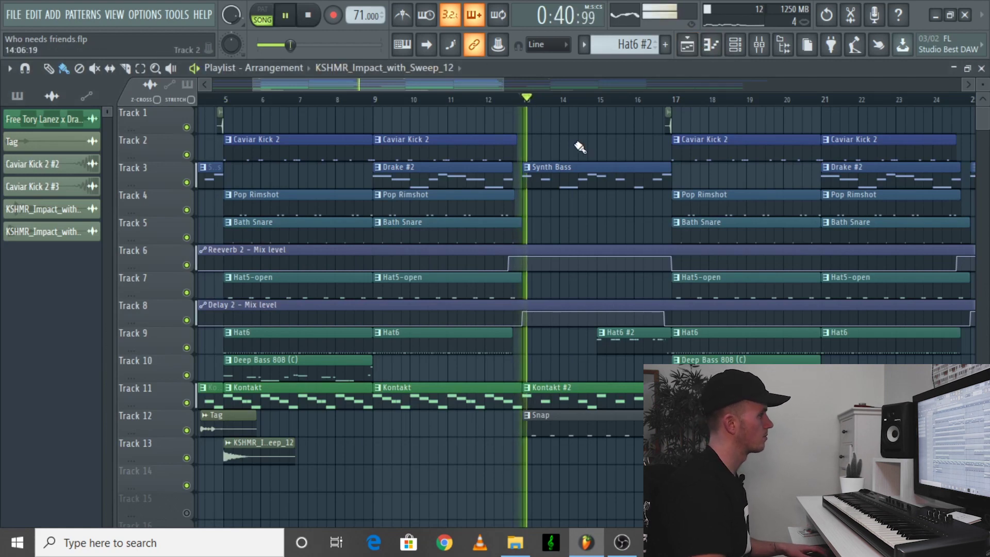
click(761, 47)
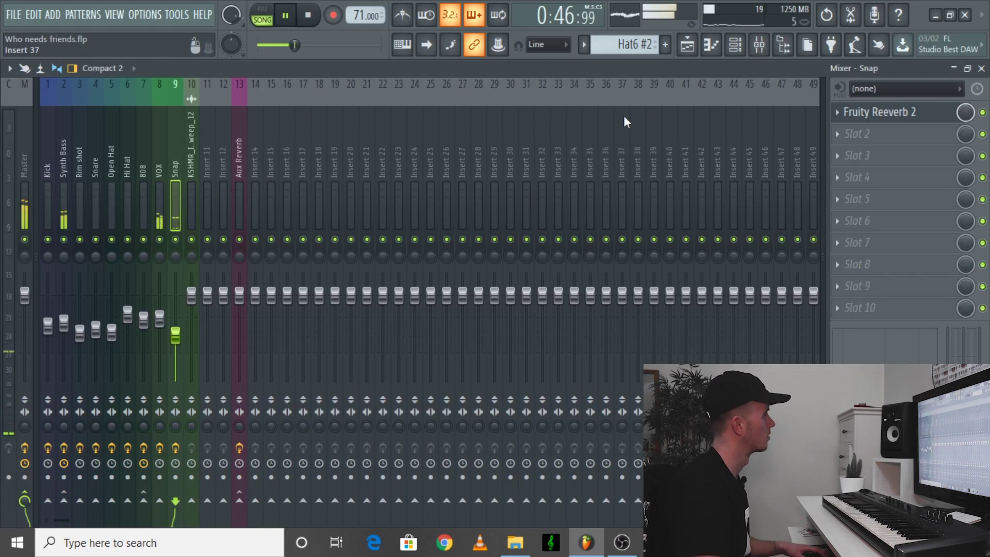
click(686, 46)
key(space)
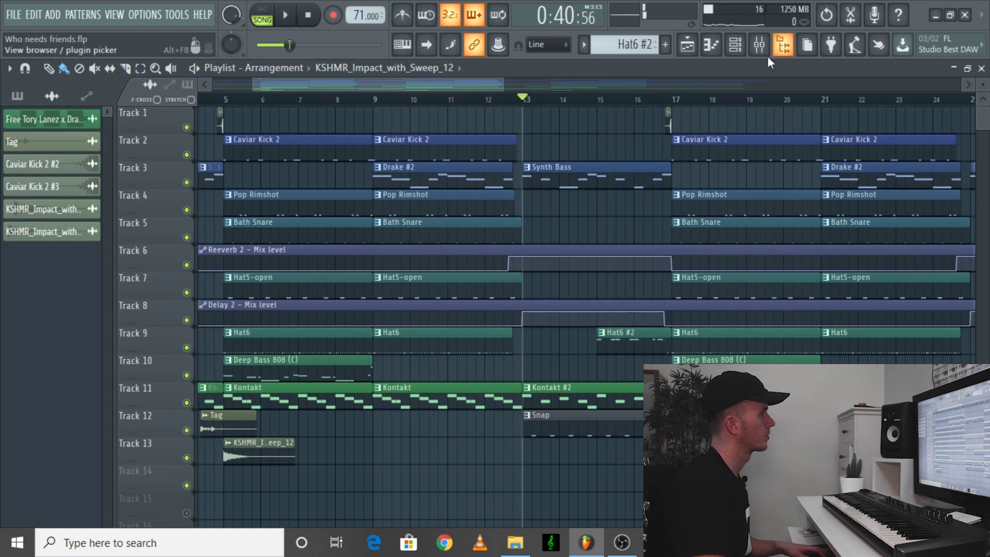
Return to the mixer and view the effects and routing of the Kick, Open Hat and Hi Hat tracks
click(761, 43)
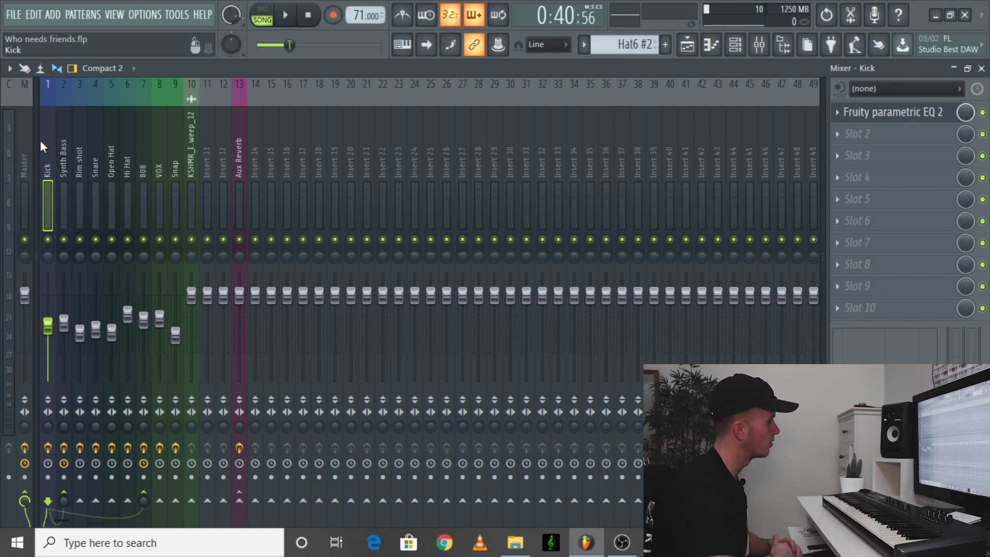
click(103, 139)
click(110, 138)
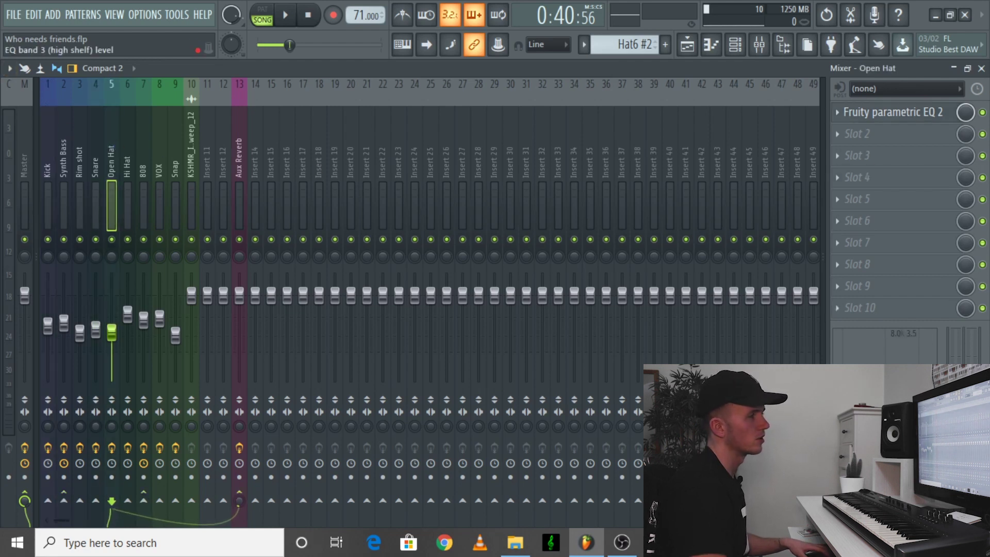
click(124, 146)
click(46, 143)
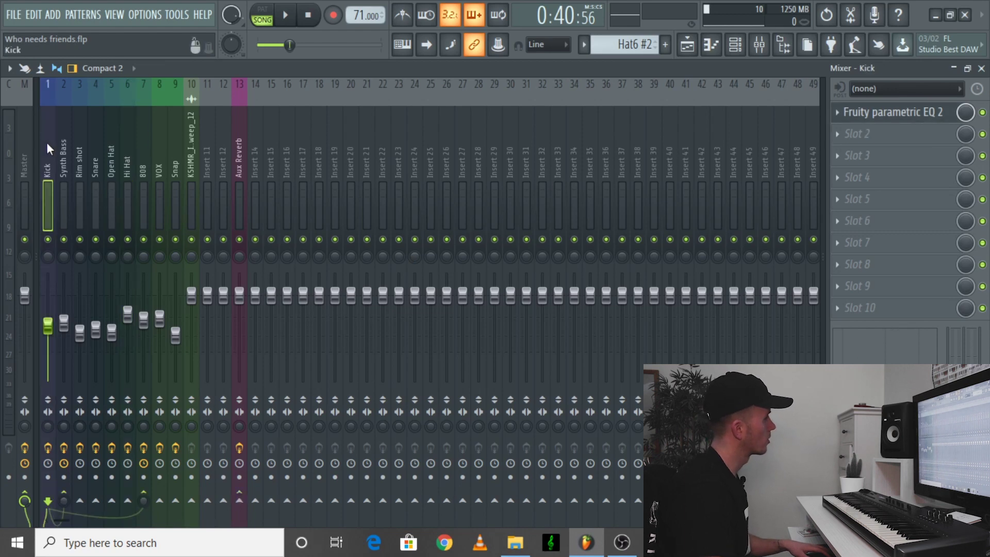
Load the Tonal Balance Control plugin into slot 10 of the Master track and move its window clear of the track names
click(24, 137)
click(877, 308)
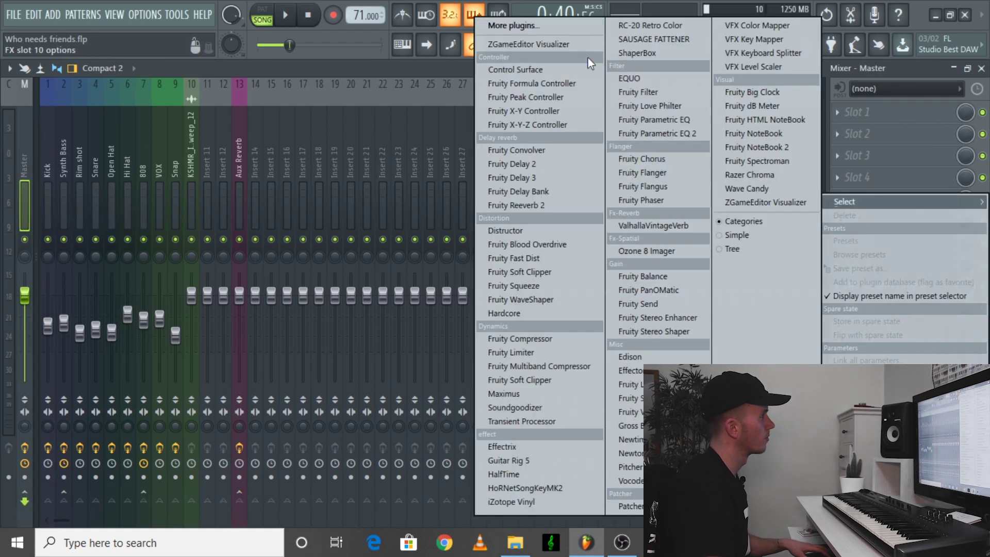
click(570, 31)
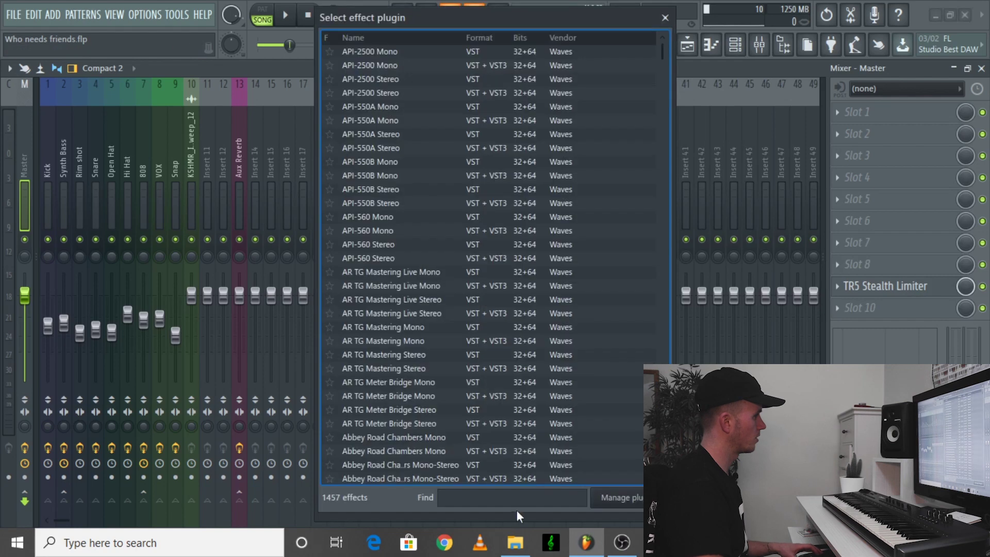
text(izop)
key(BackSpace)
key(BackSpace)
key(BackSpace)
key(BackSpace)
text(tonal)
key(Return)
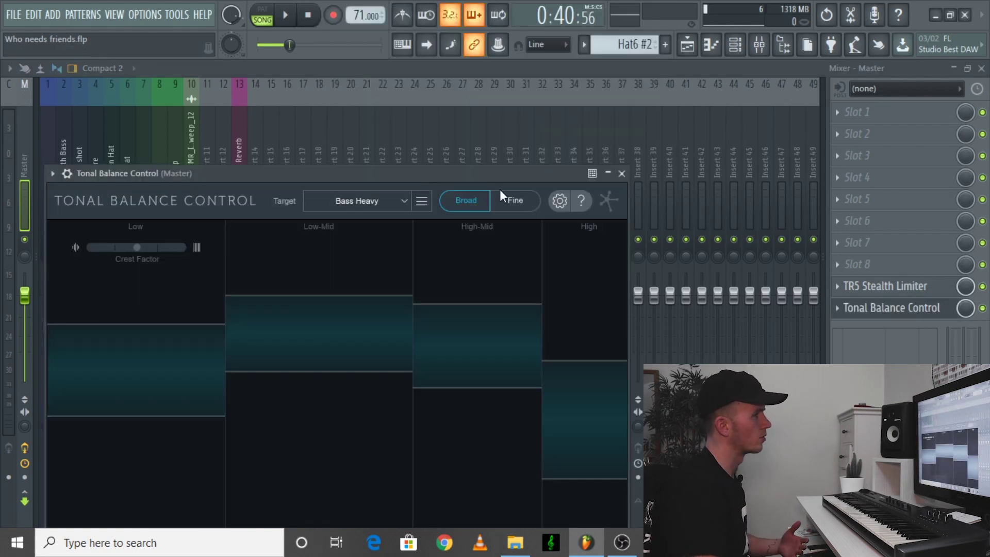
drag(426, 173, 517, 146)
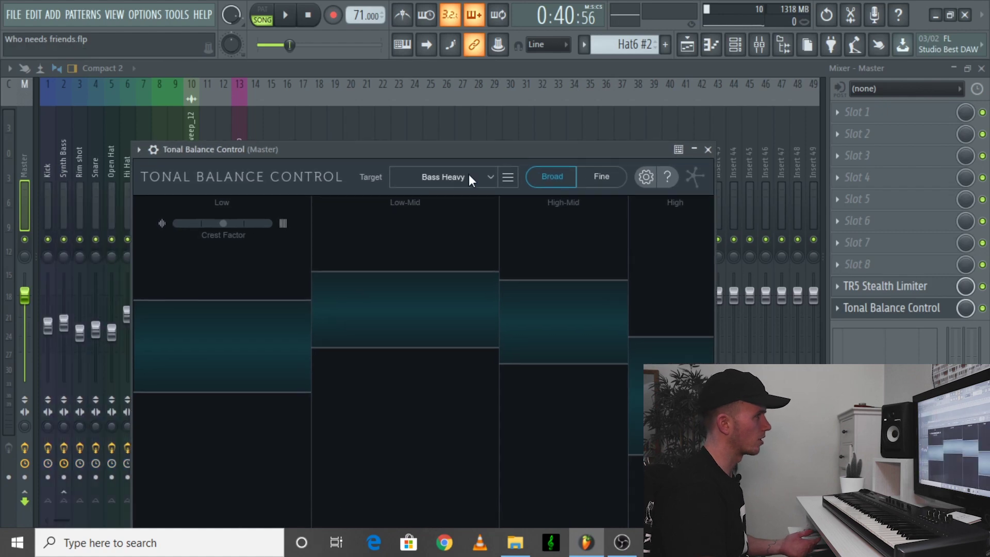
Play the arrangement from bar 9 and check the Master's frequency balance against the Bass Heavy target in Tonal Balance Control
click(287, 16)
click(687, 45)
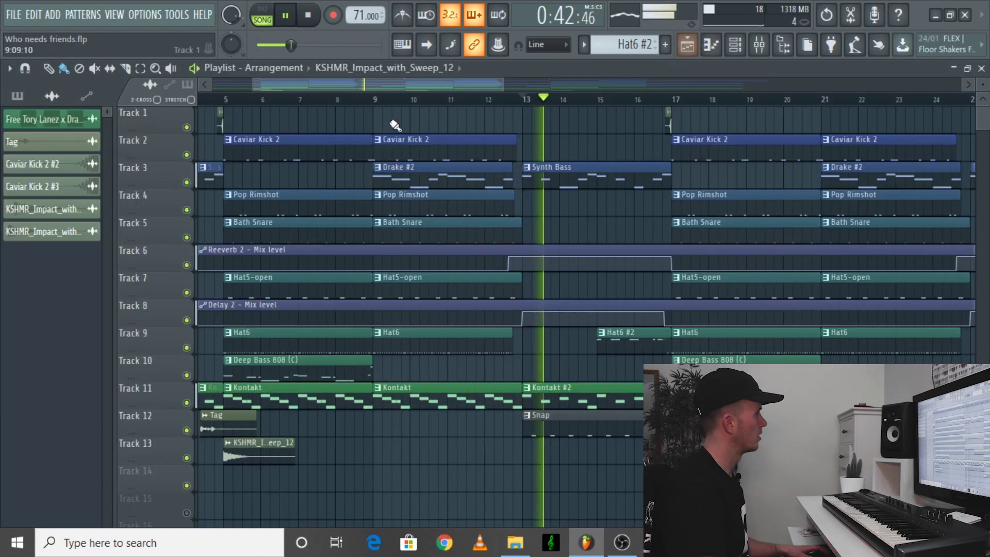
click(377, 99)
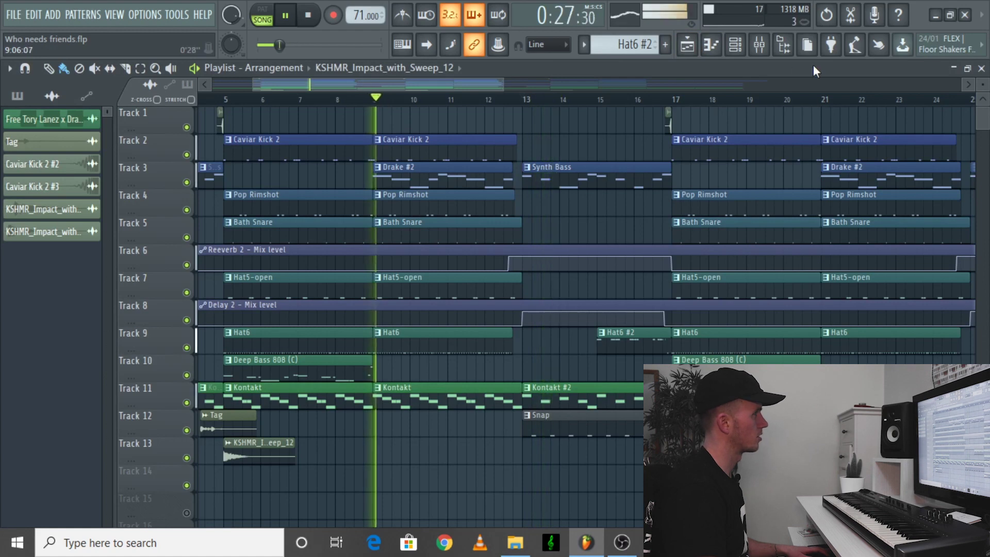
click(759, 45)
click(909, 309)
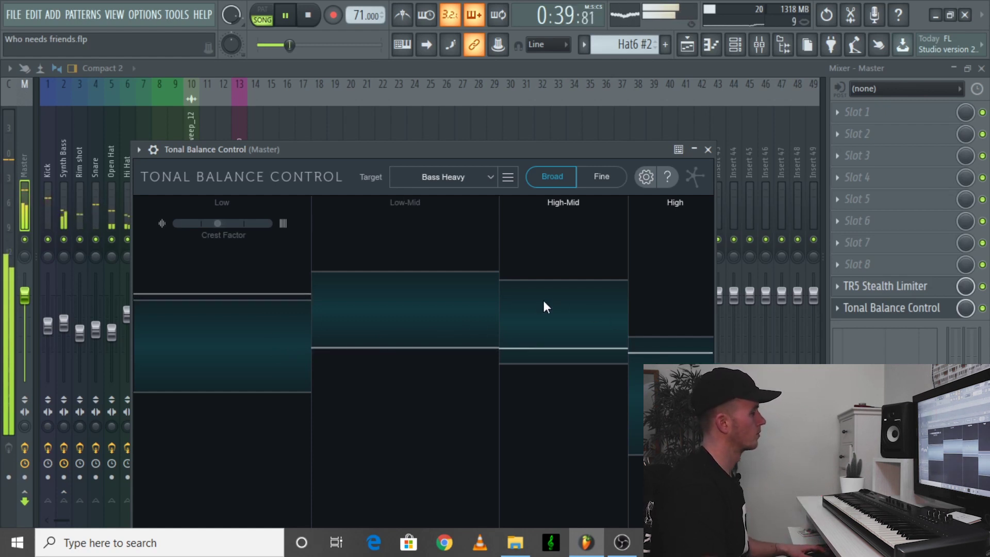
key(space)
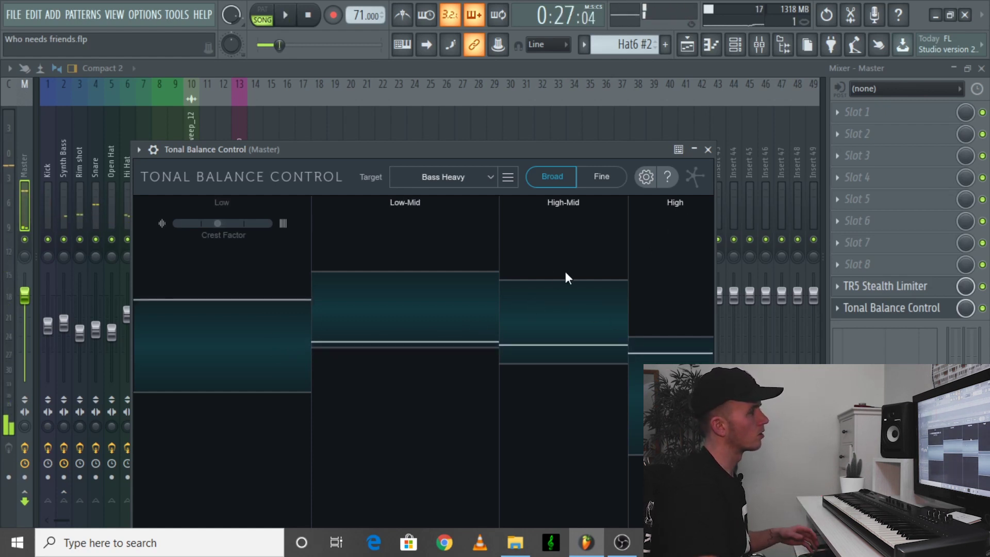